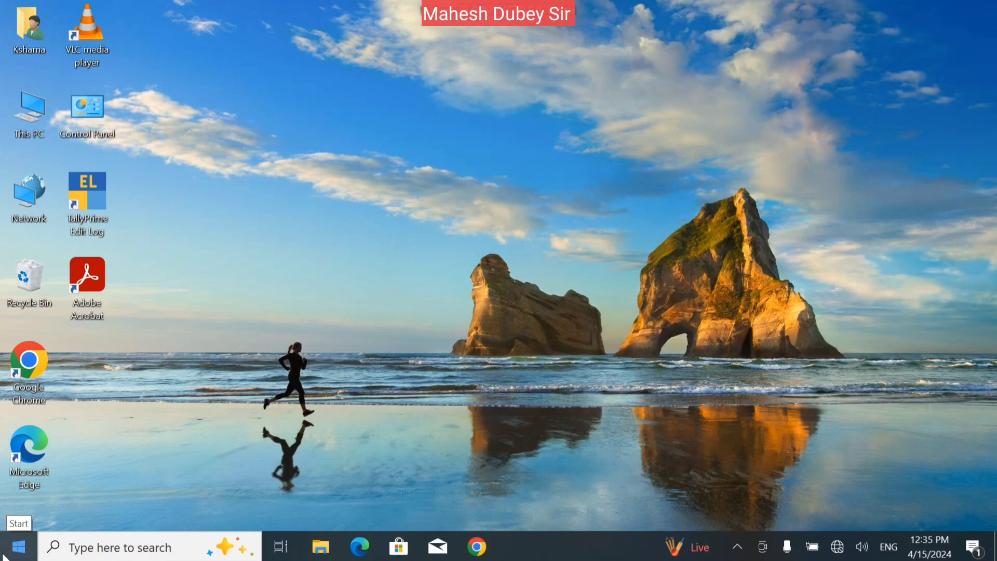
# - Open the Start menu's app list, scroll down and expand the Microsoft Office folder
pyautogui.click(29, 544)
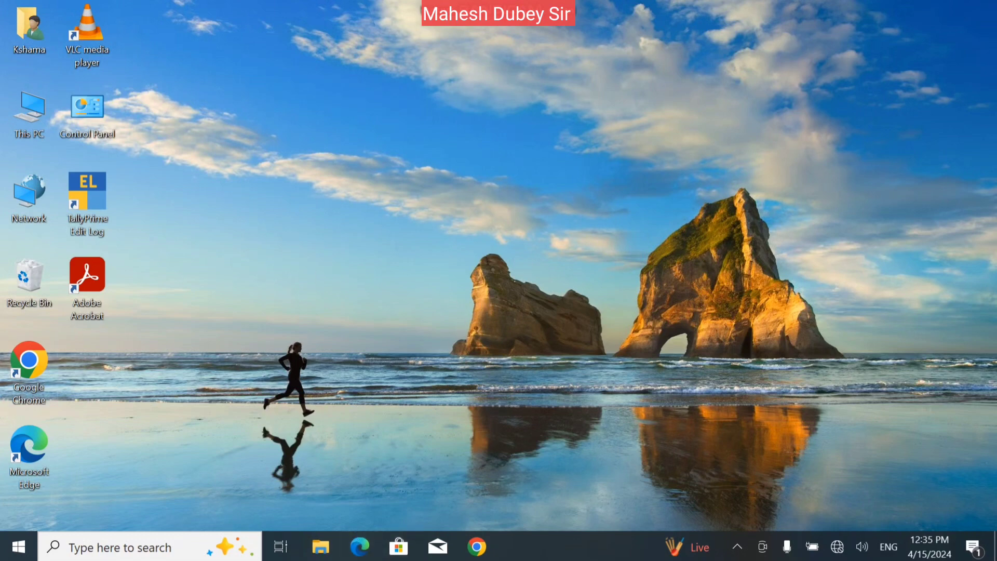
pyautogui.click(6, 552)
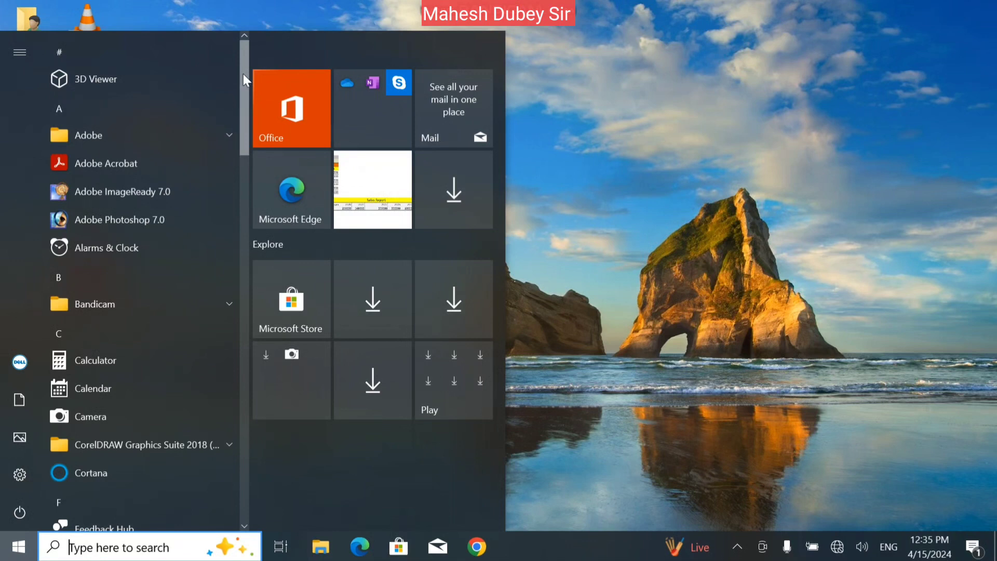
pyautogui.moveTo(244, 73); pyautogui.dragTo(243, 182)
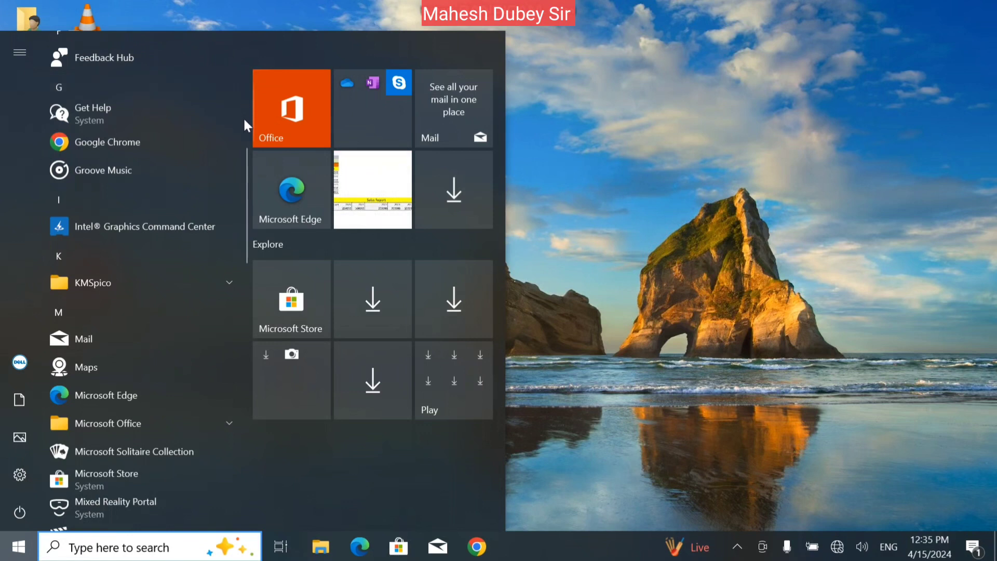
pyautogui.moveTo(245, 161); pyautogui.dragTo(240, 227)
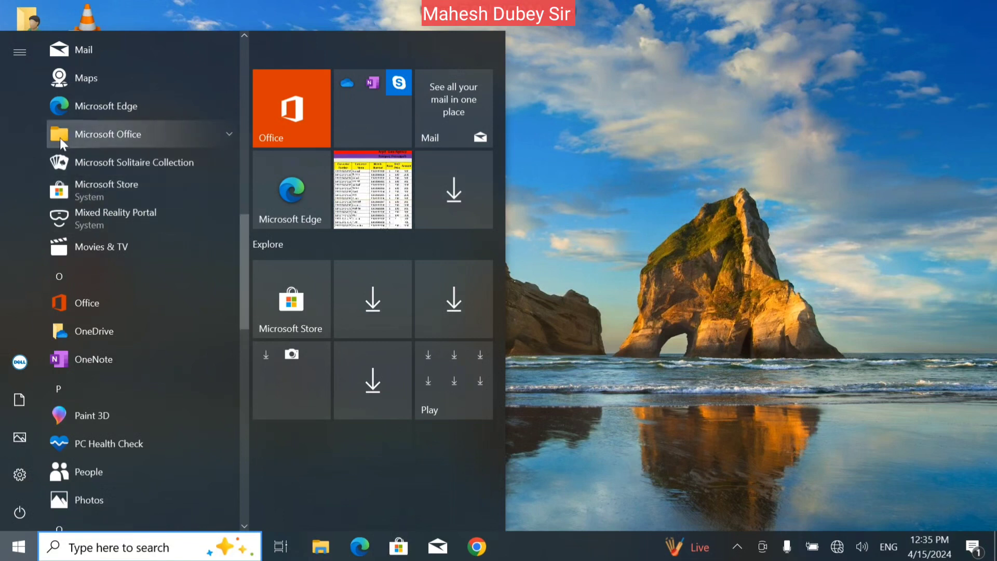
pyautogui.click(141, 134)
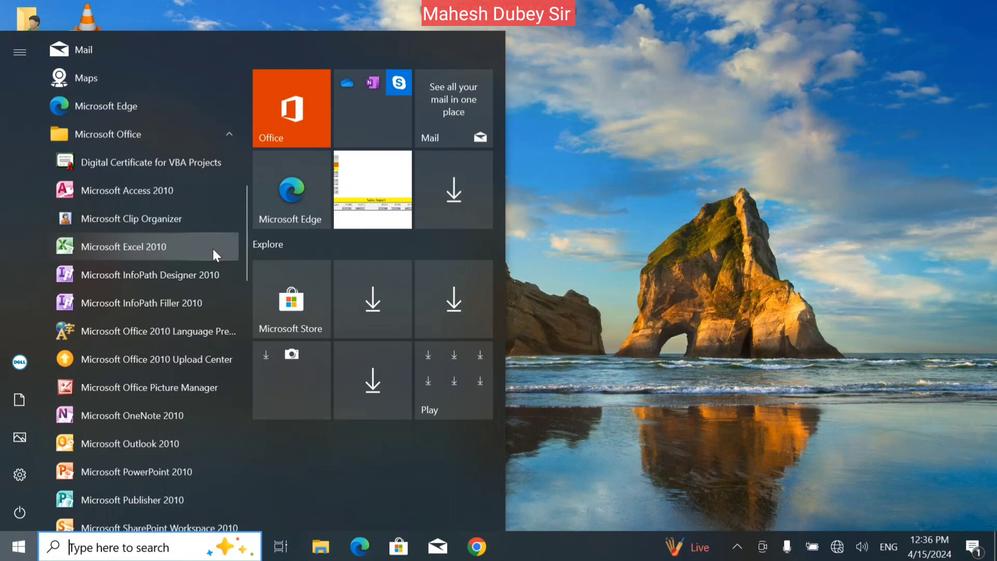
# - Launch Microsoft Excel 2010 from the Office folder and dismiss the activation notice
pyautogui.click(132, 247)
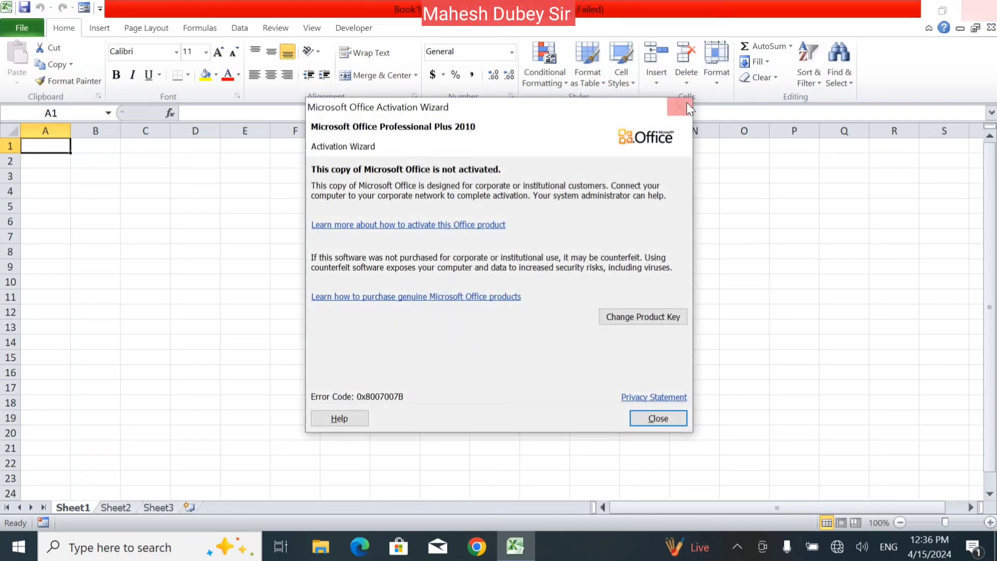
pyautogui.click(686, 106)
pyautogui.click(992, 4)
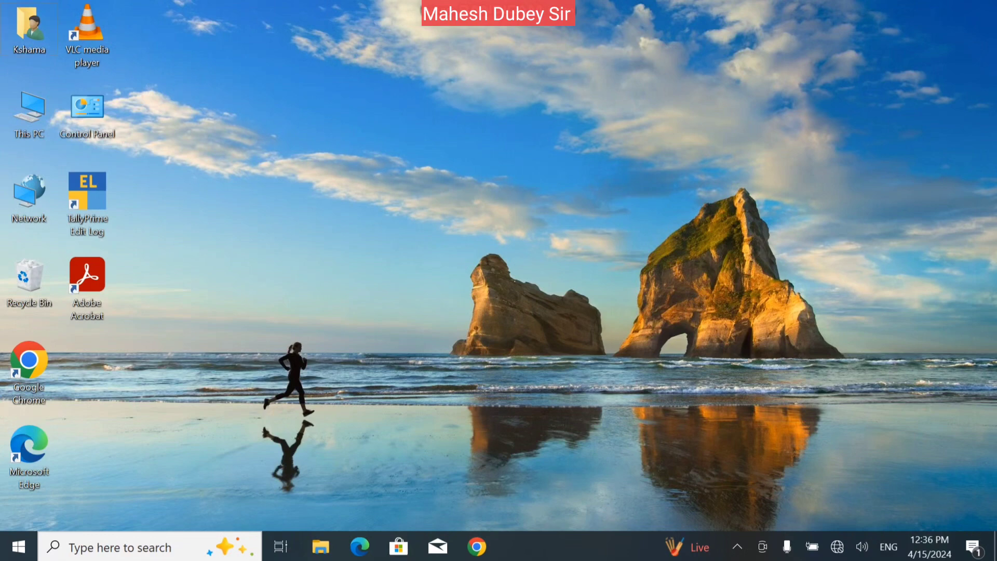
# - Start Excel again through the Run prompt using the command 'excel'
pyautogui.press('super+r')
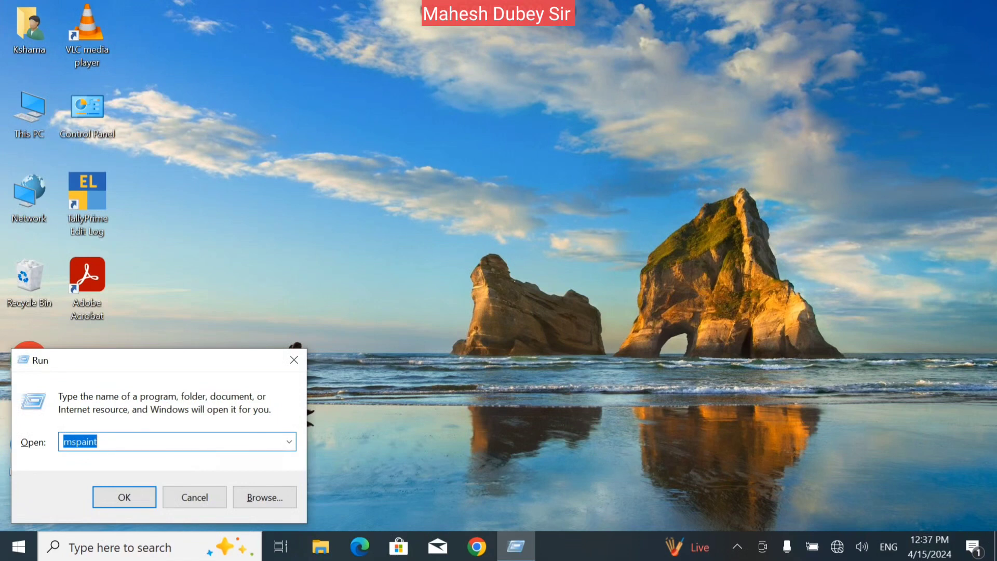
pyautogui.write('excel')
pyautogui.click(125, 497)
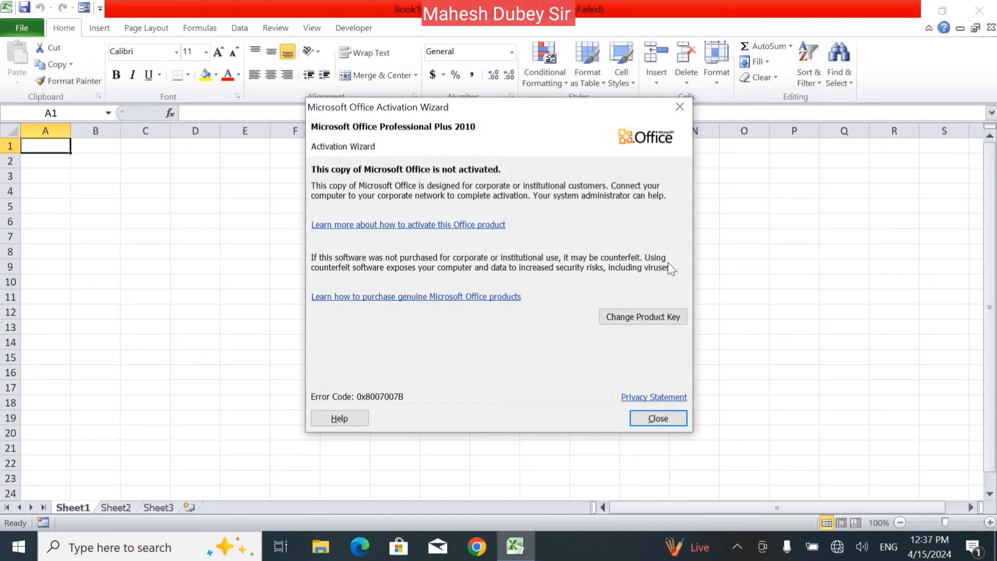
# - Close the Microsoft Office Activation Wizard to reveal the blank Book1 sheet
pyautogui.click(679, 107)
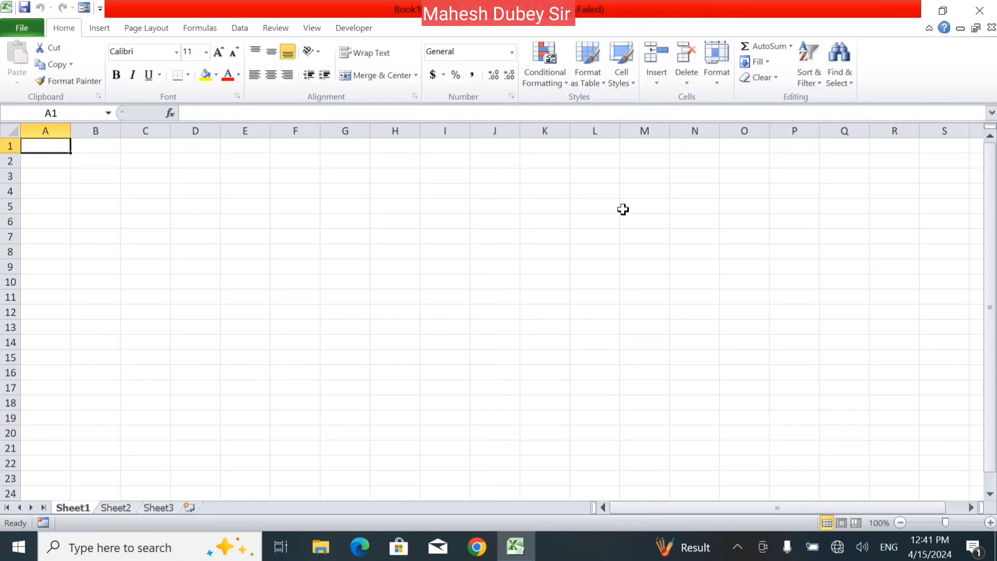
# - Enter 'Indresh Public School' in A1 and the school's address line in A2
pyautogui.write('Indr')
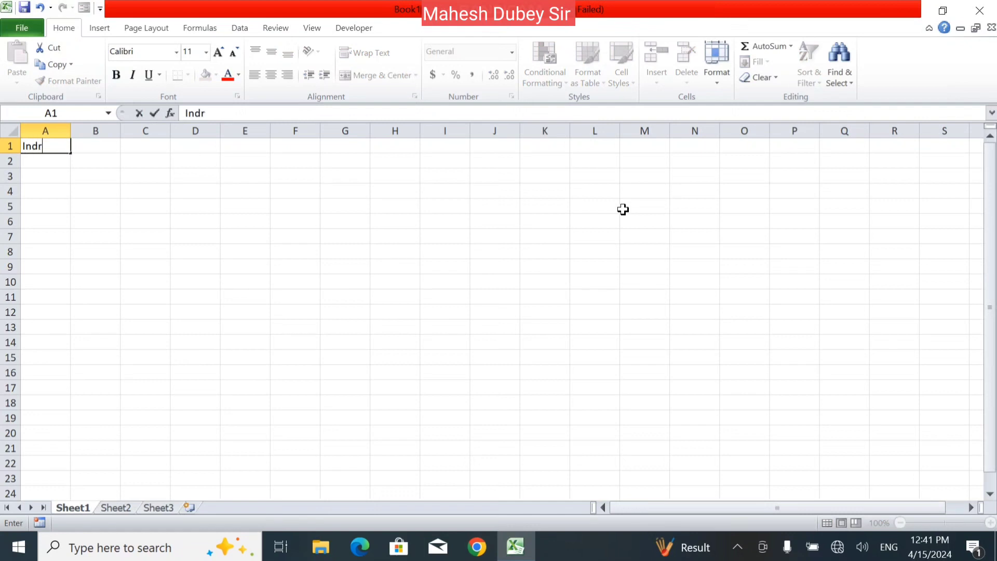
pyautogui.write('esh Public ')
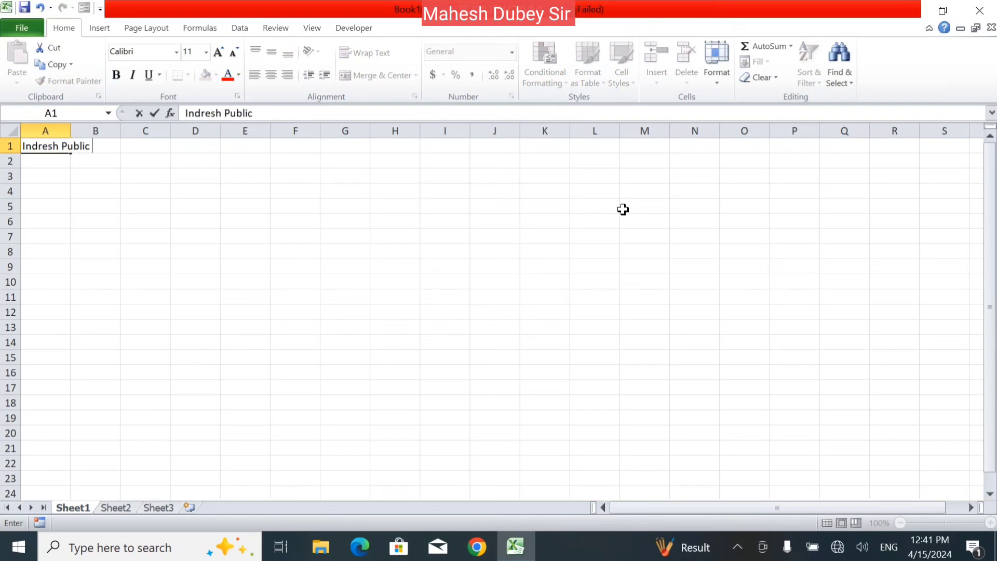
pyautogui.write('School')
pyautogui.press('Return')
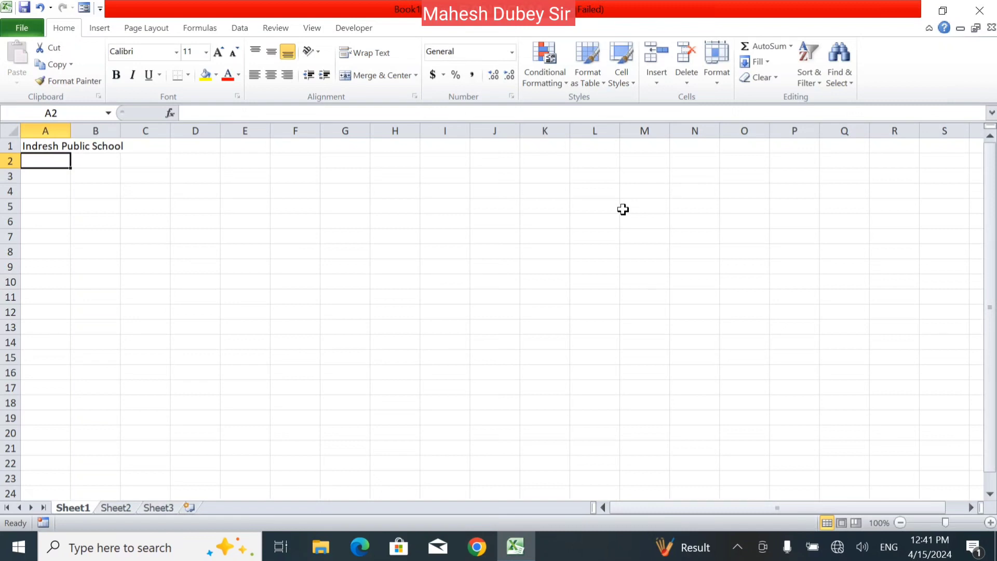
pyautogui.write('R')
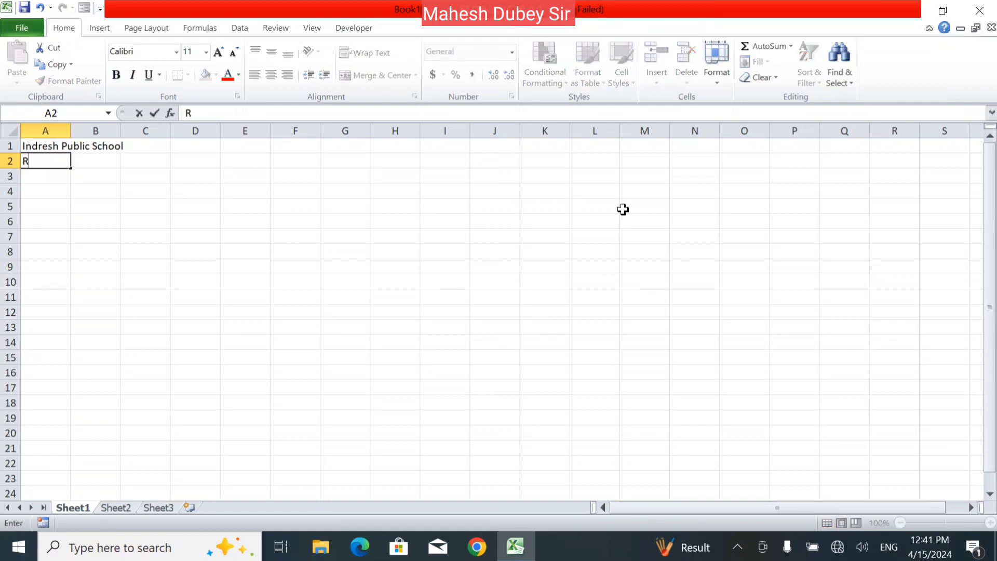
pyautogui.press('BackSpace')
pyautogui.write('Jamtali Ran')
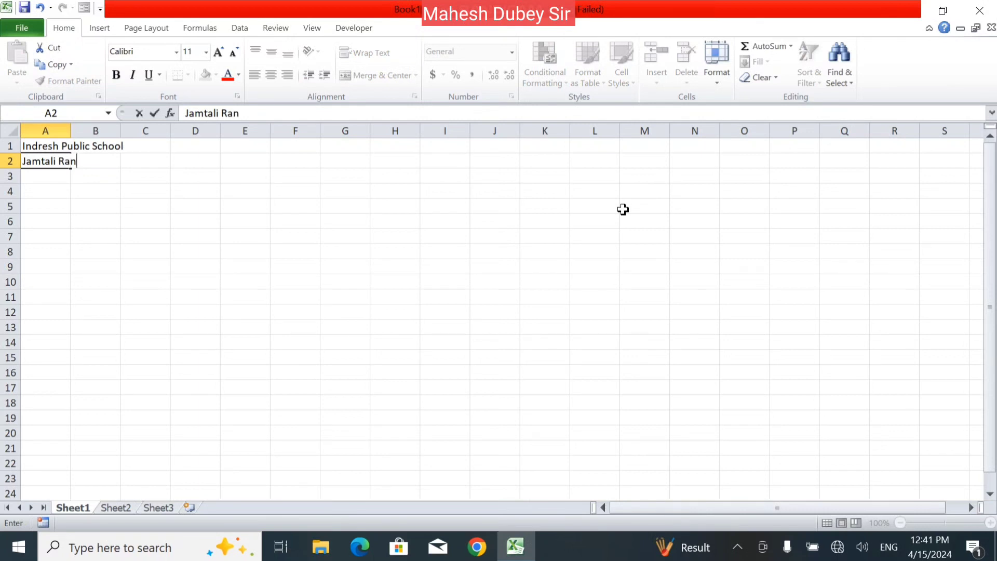
pyautogui.write('iganj P')
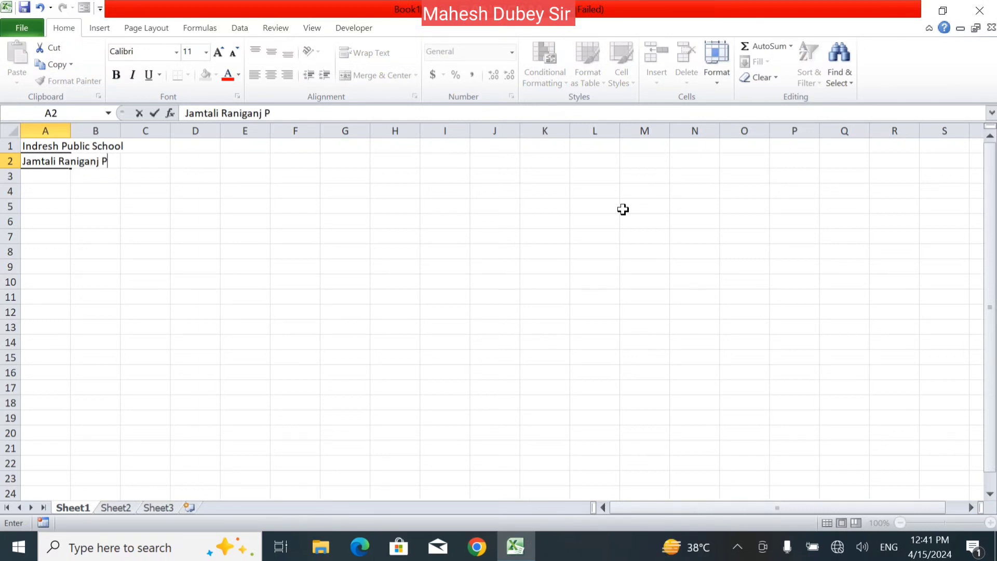
pyautogui.write('ratapgarh')
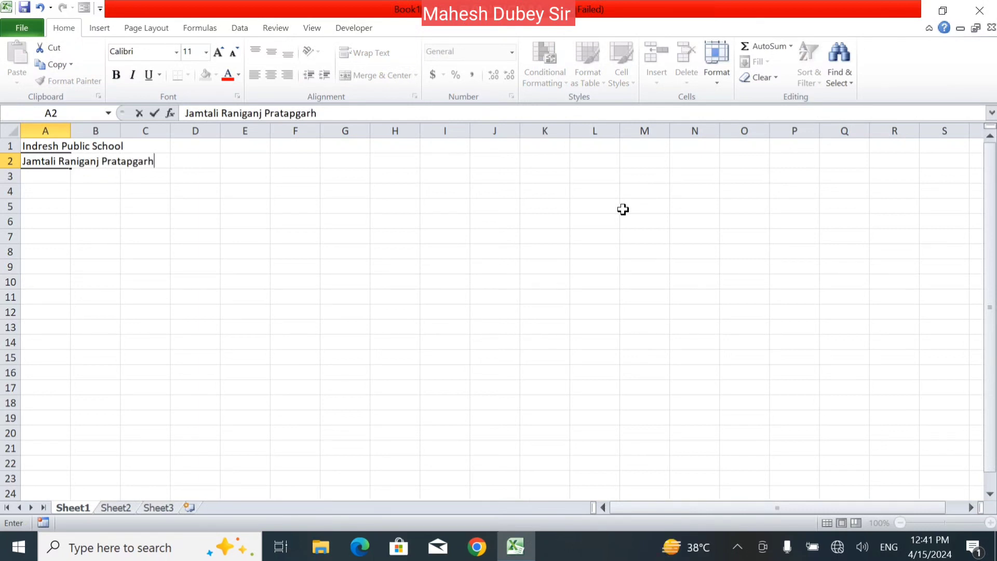
pyautogui.press('Return')
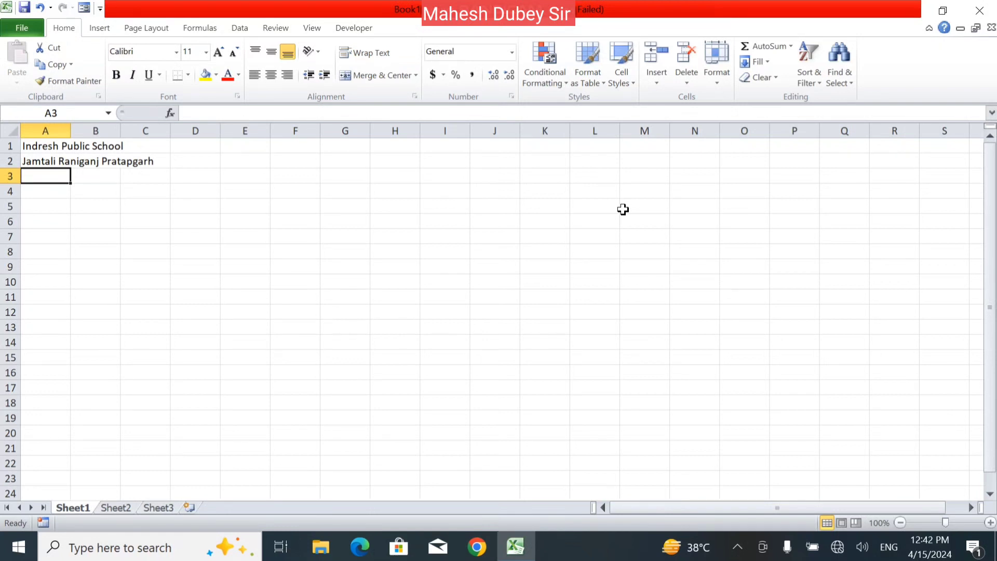
# - Enter headings Sr, Name of Student, Father's Name, Mother Name and Date of Birth in A3:E3
pyautogui.write('Sr')
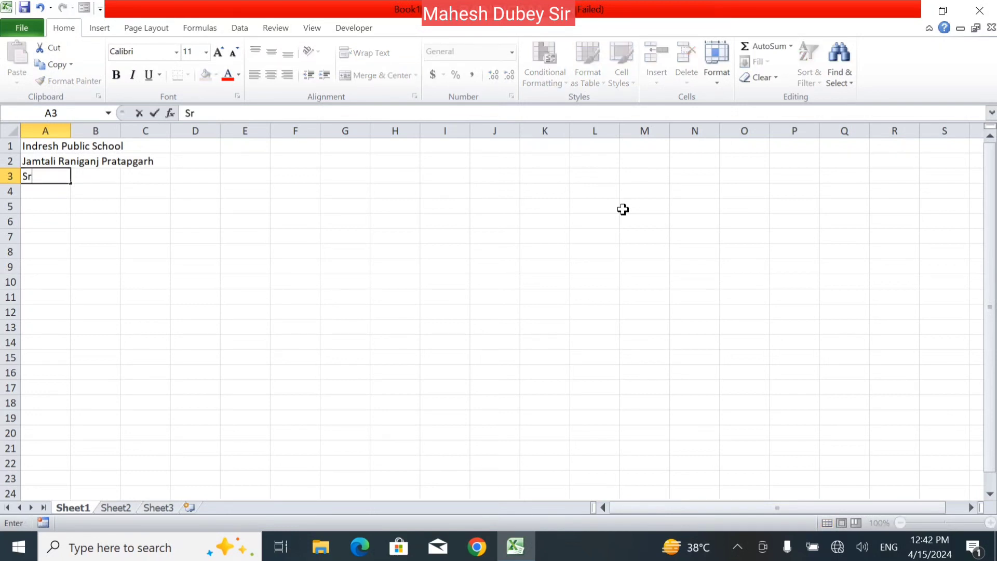
pyautogui.press('Tab')
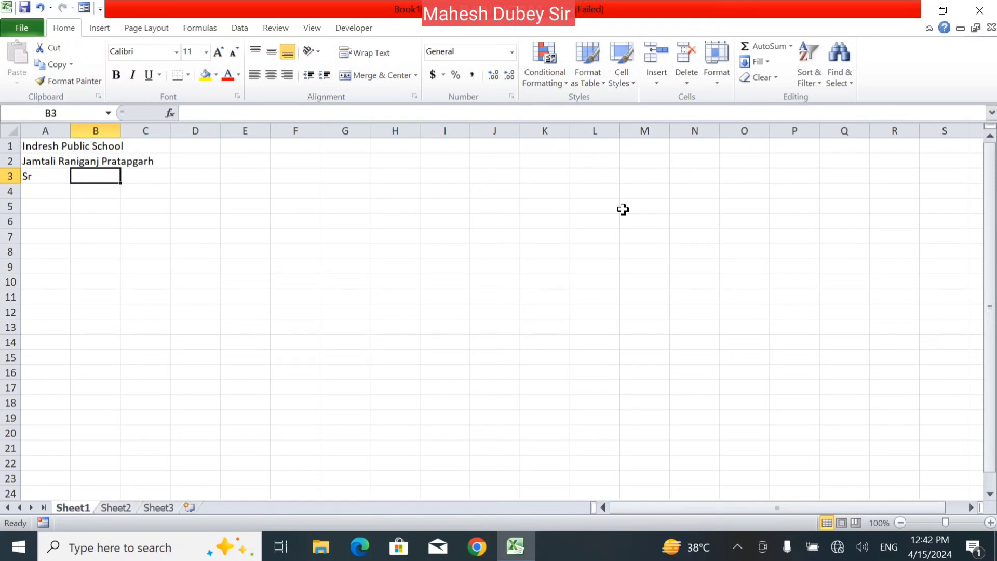
pyautogui.write('Na')
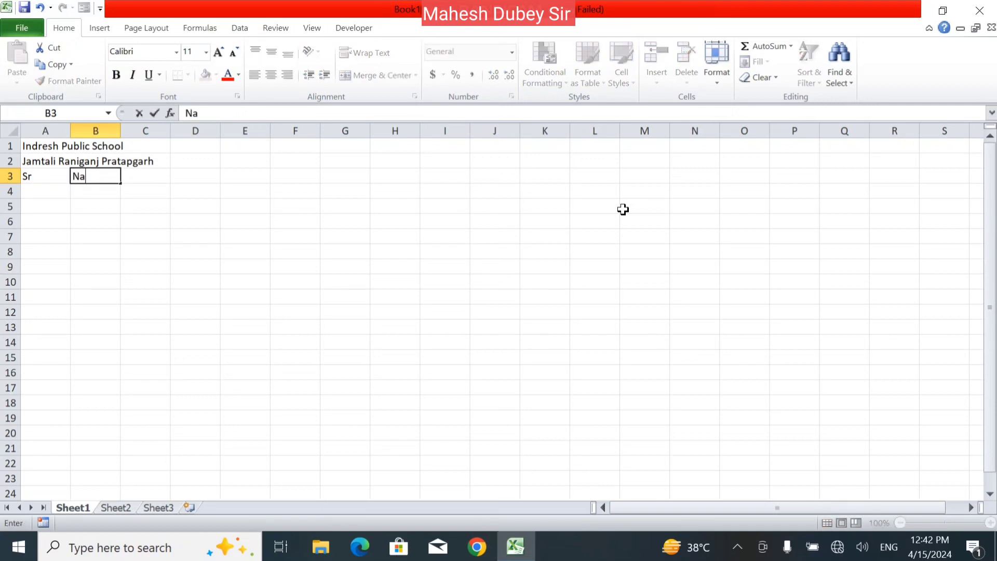
pyautogui.write('me of Student')
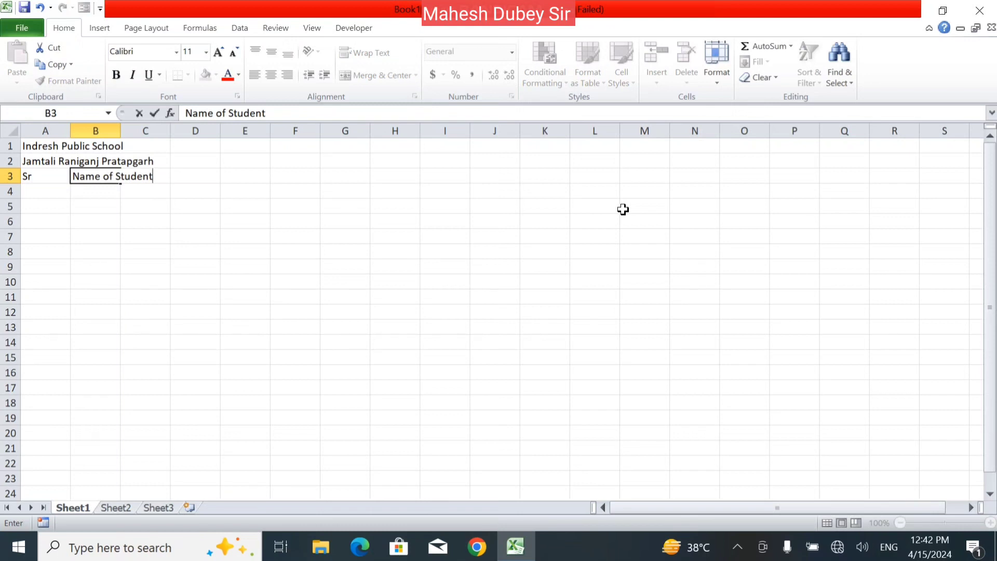
pyautogui.press('Tab')
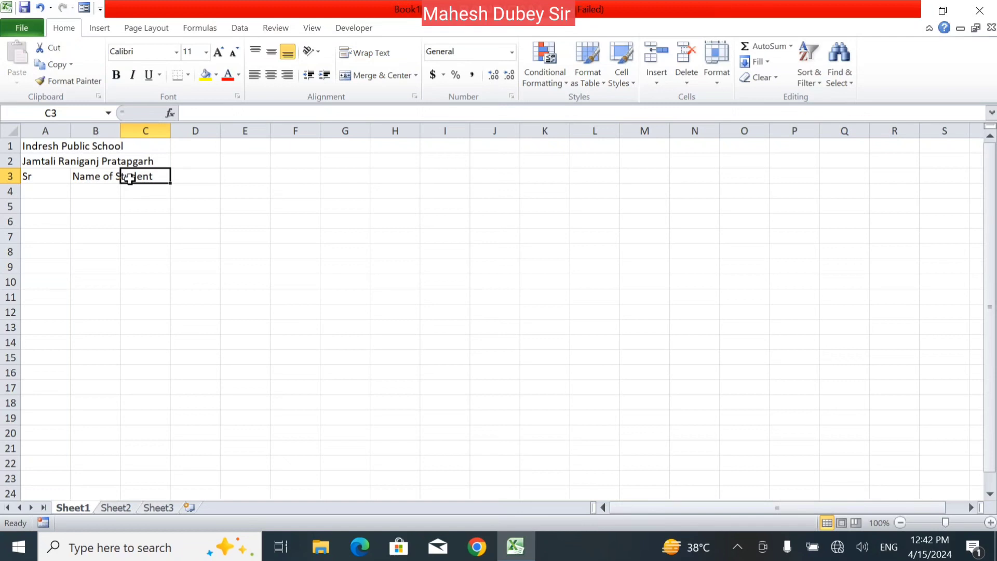
pyautogui.write('F')
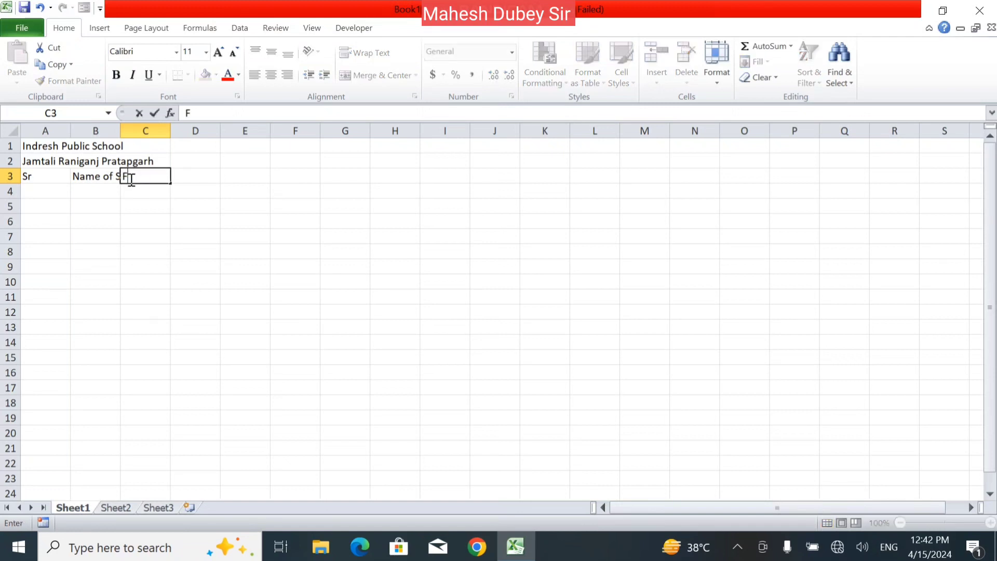
pyautogui.write("ather's Name")
pyautogui.press('Tab')
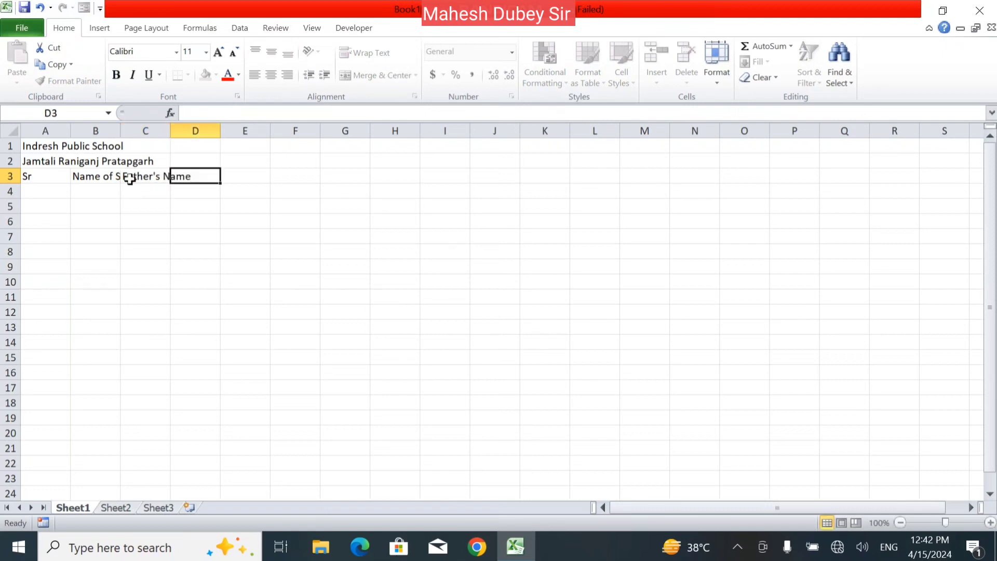
pyautogui.write('Mother Name')
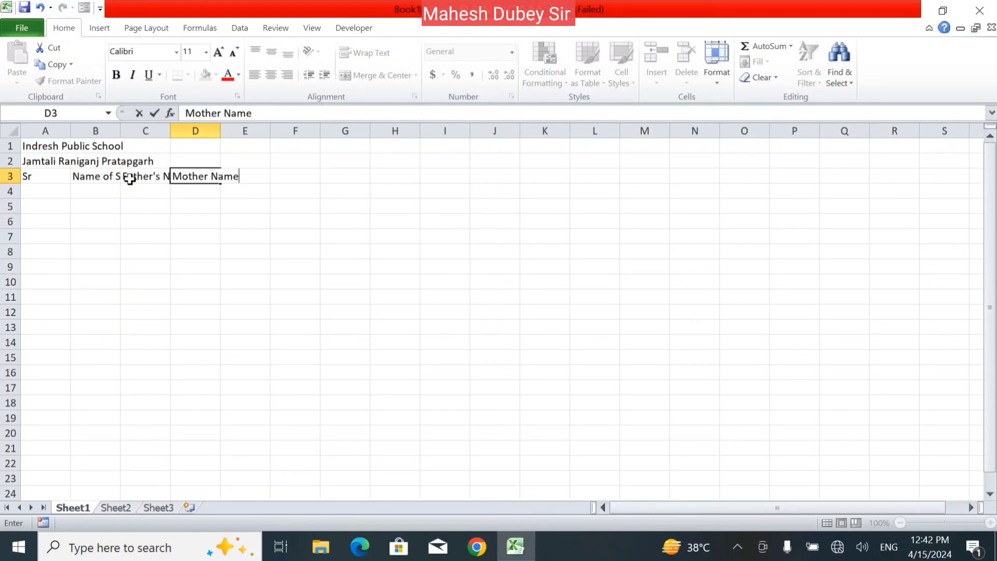
pyautogui.press('Tab')
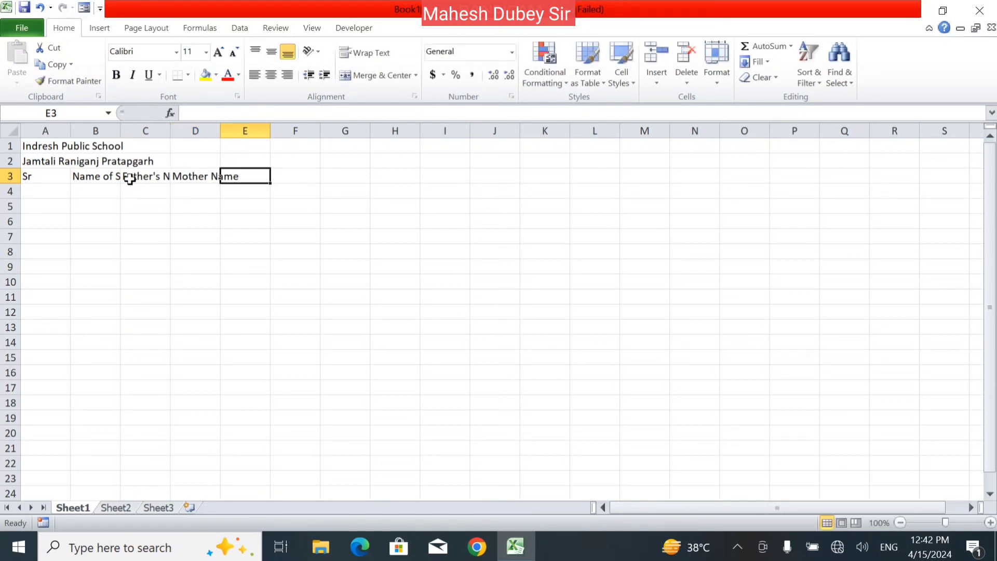
pyautogui.write('Dte')
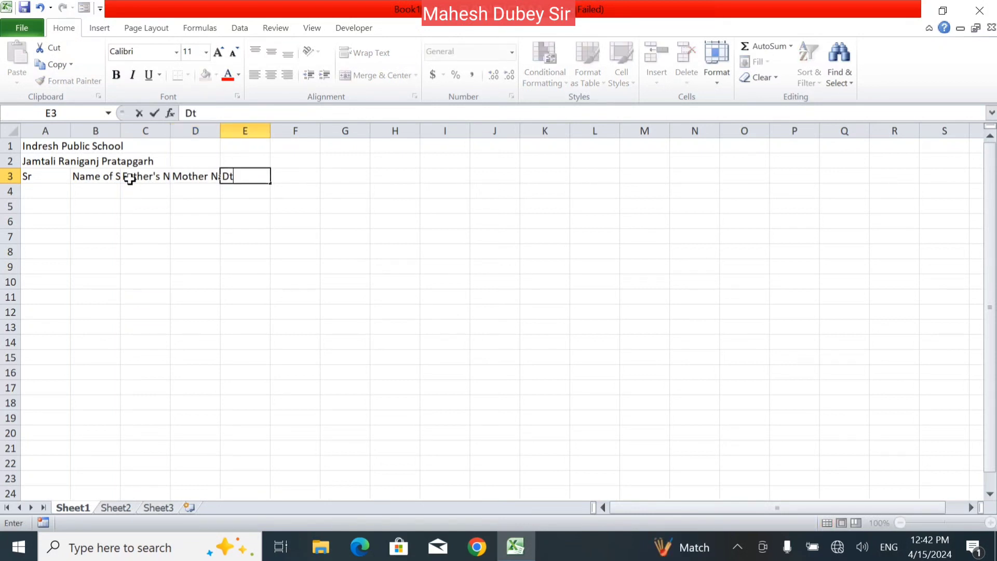
pyautogui.press('BackSpace')
pyautogui.press('BackSpace')
pyautogui.write('ate of Birth')
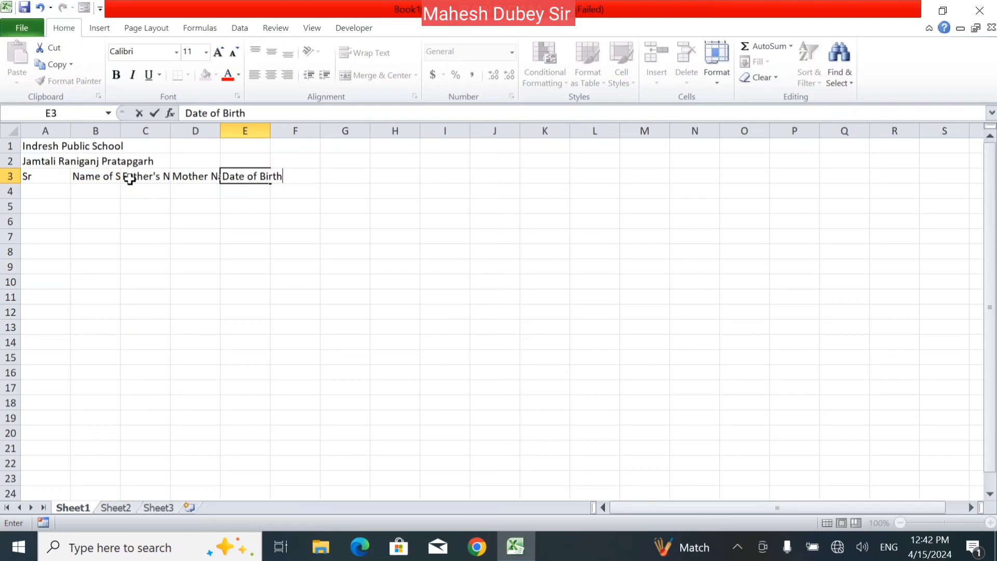
pyautogui.press('Tab')
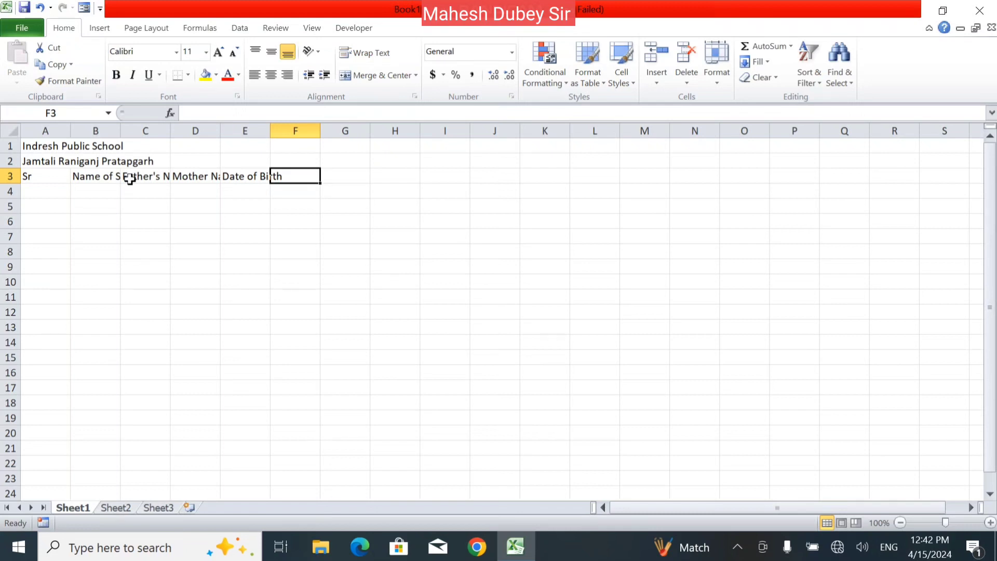
# - Add headings Mobile, Aadhar No, Add_Date, Class and Gender in F3:J3
pyautogui.write('Mobile')
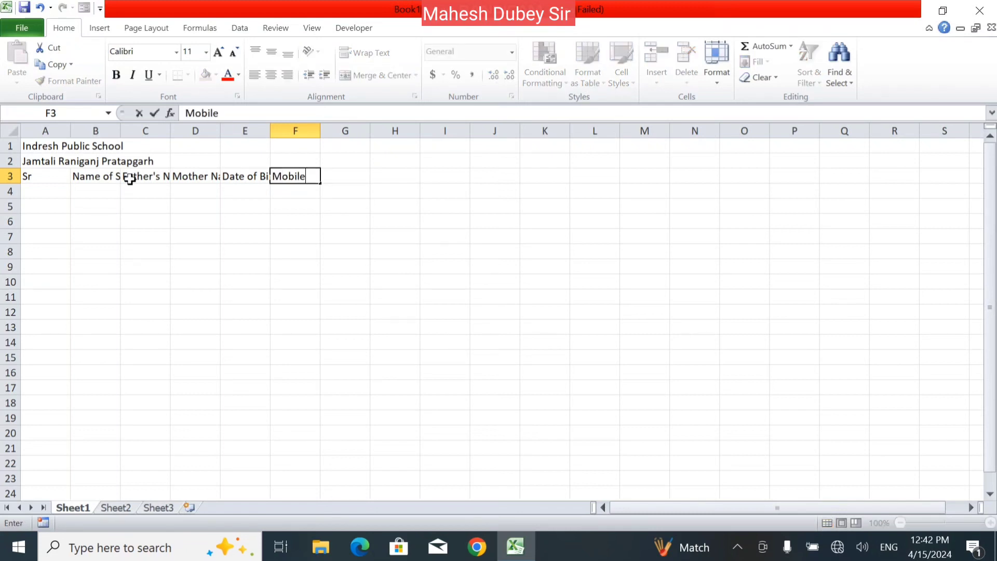
pyautogui.press('Tab')
pyautogui.write('A')
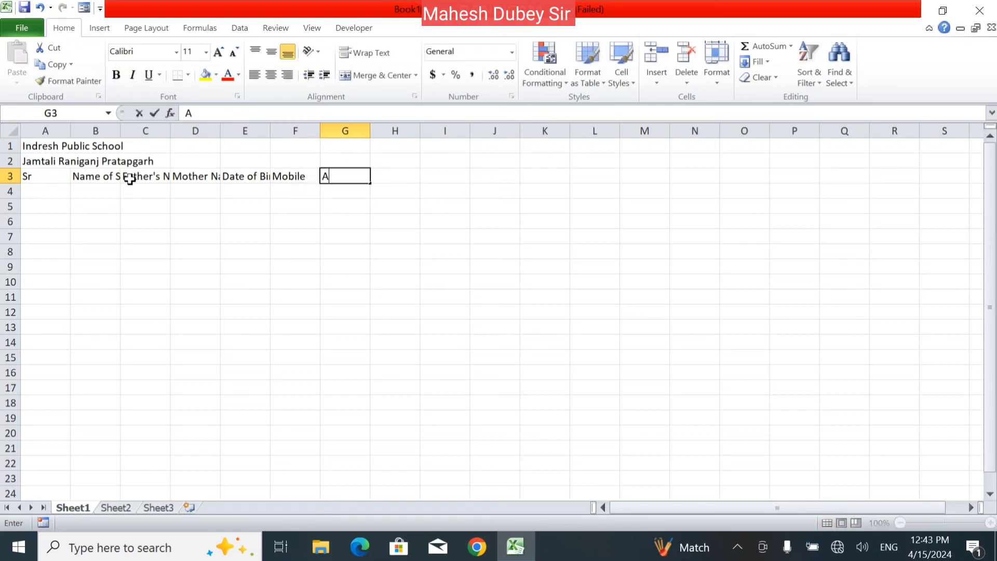
pyautogui.write('adhar No')
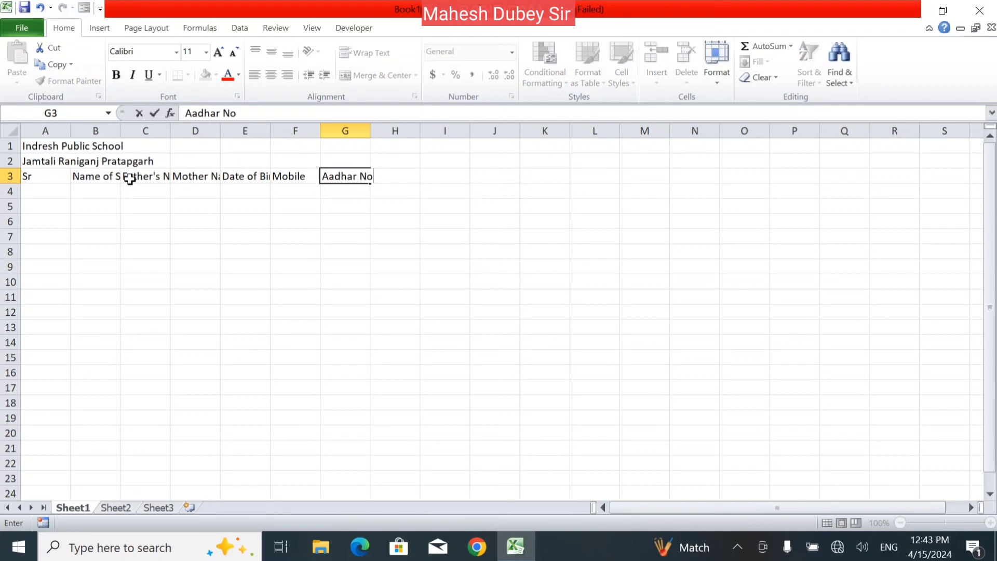
pyautogui.press('Tab')
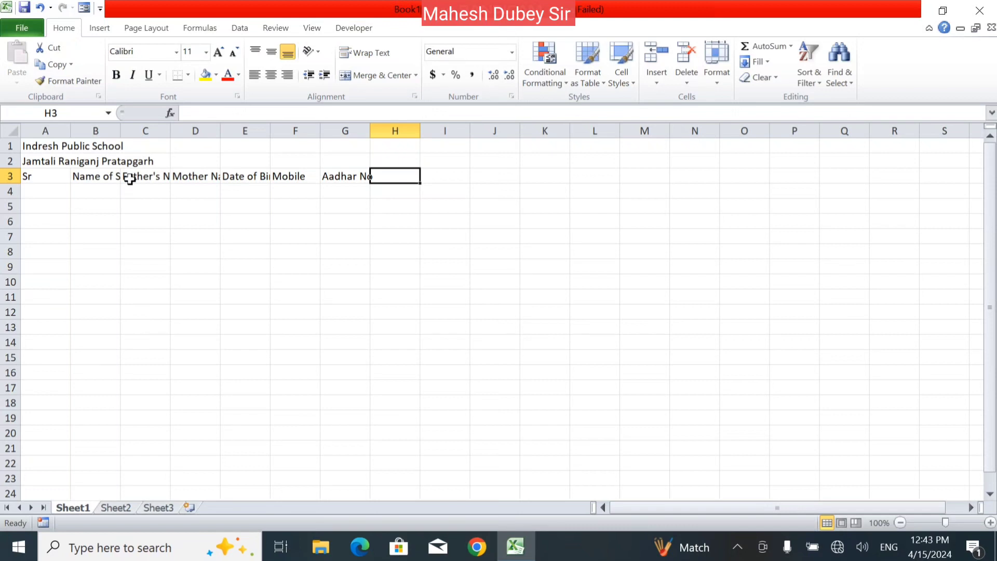
pyautogui.write('AD')
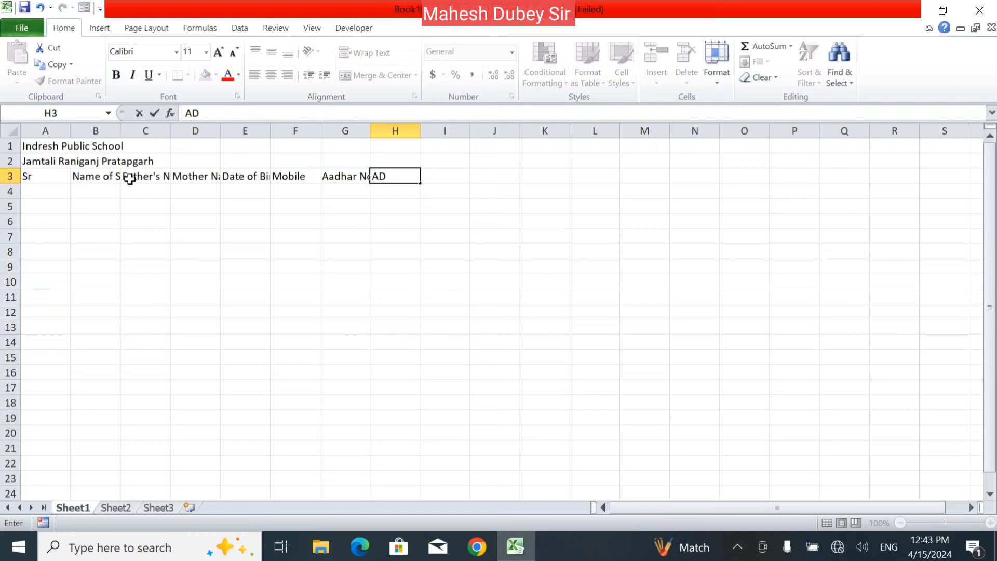
pyautogui.press('BackSpace')
pyautogui.write('dd_Date')
pyautogui.press('Tab')
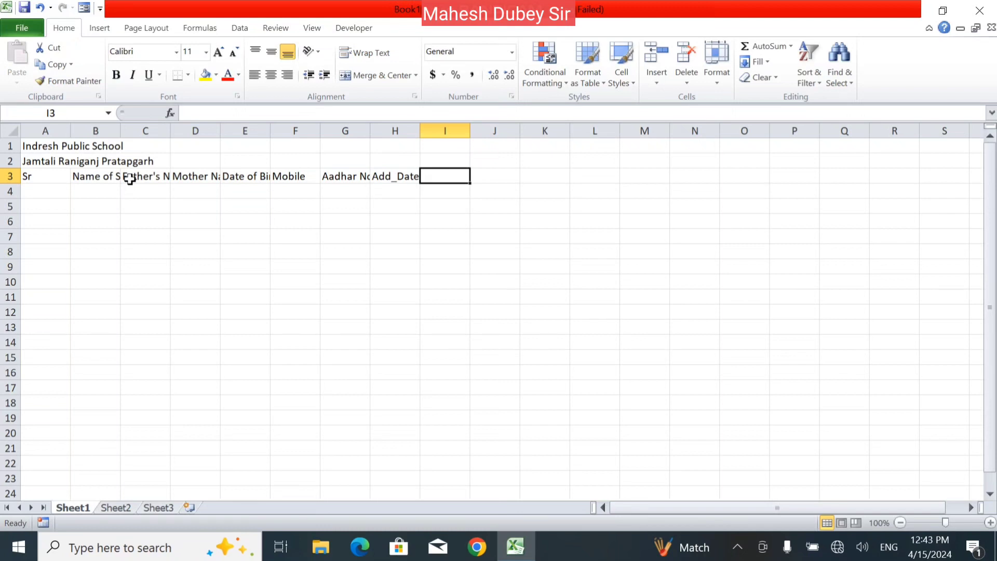
pyautogui.write('Class')
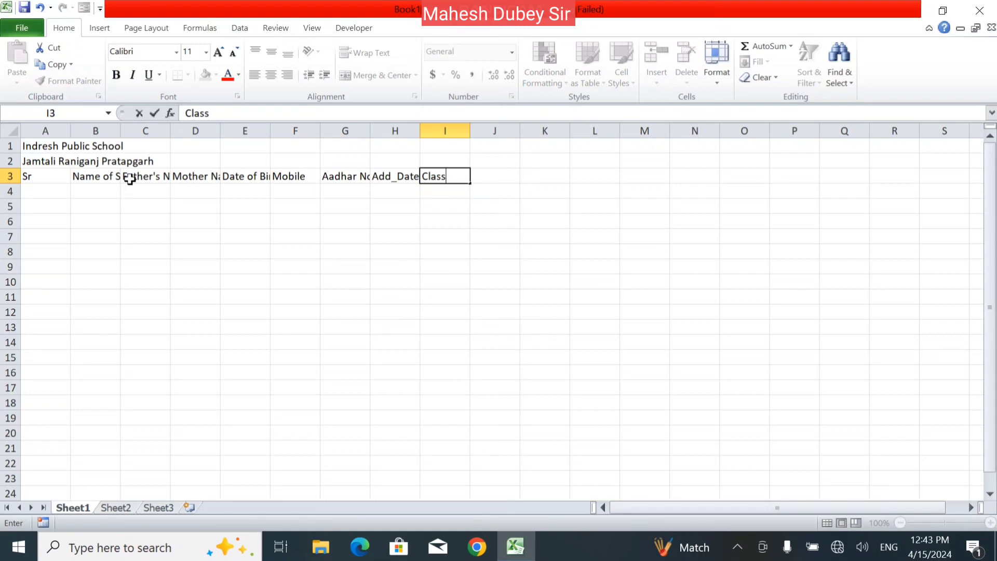
pyautogui.press('Tab')
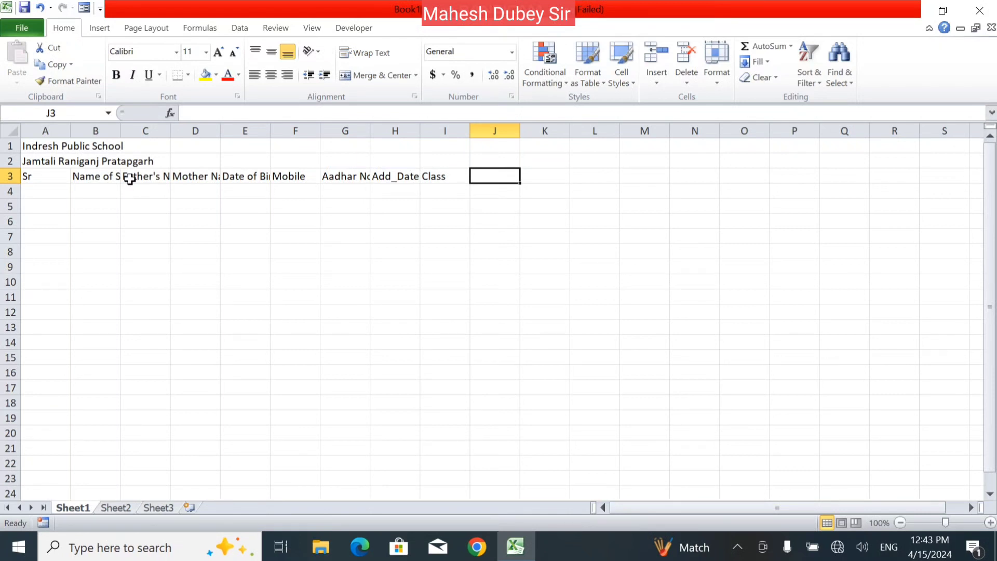
pyautogui.write('Ge')
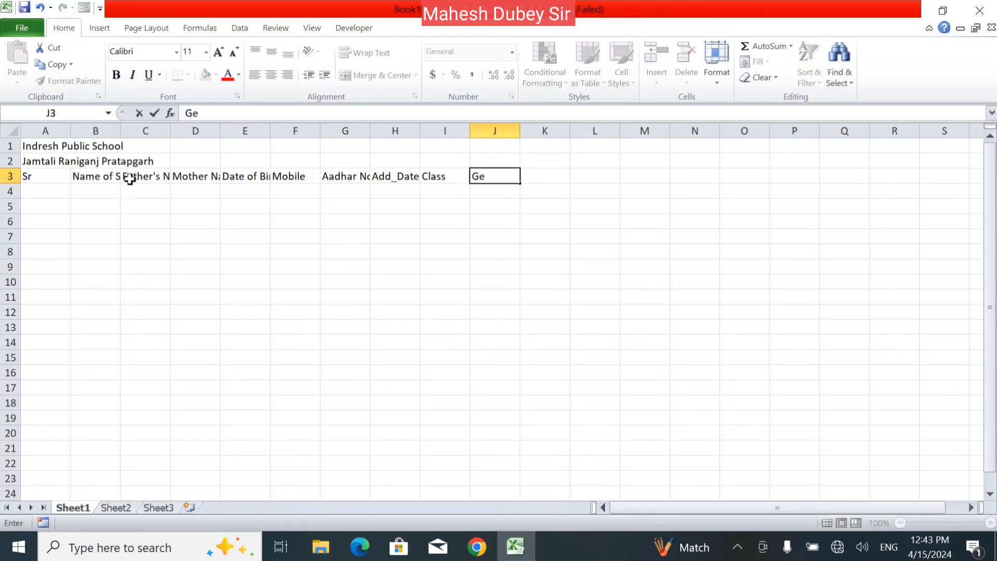
pyautogui.write('nder')
pyautogui.press('Tab')
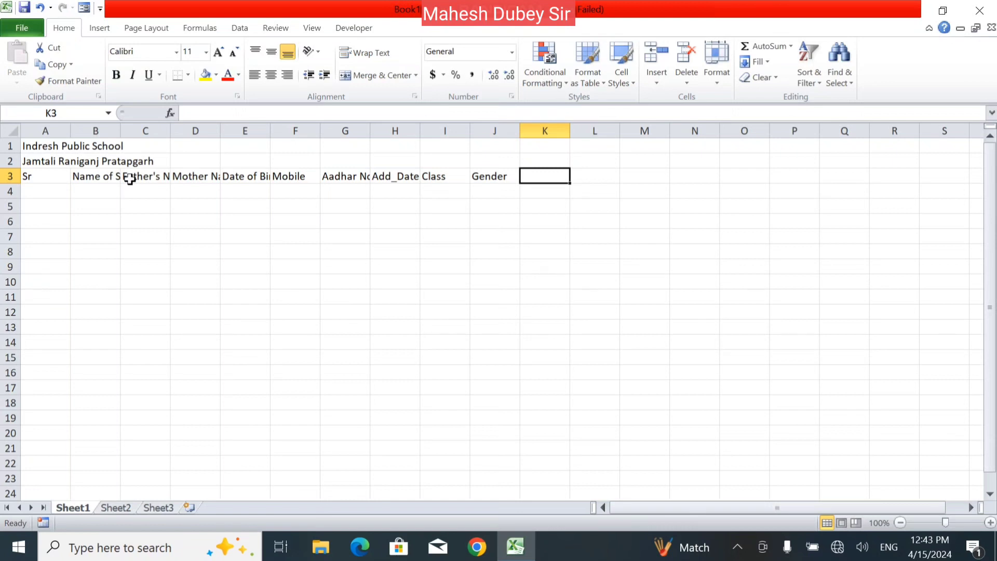
# - Add headings Student Type, Category, Total Fee and Photo in K3:N3
pyautogui.write('S')
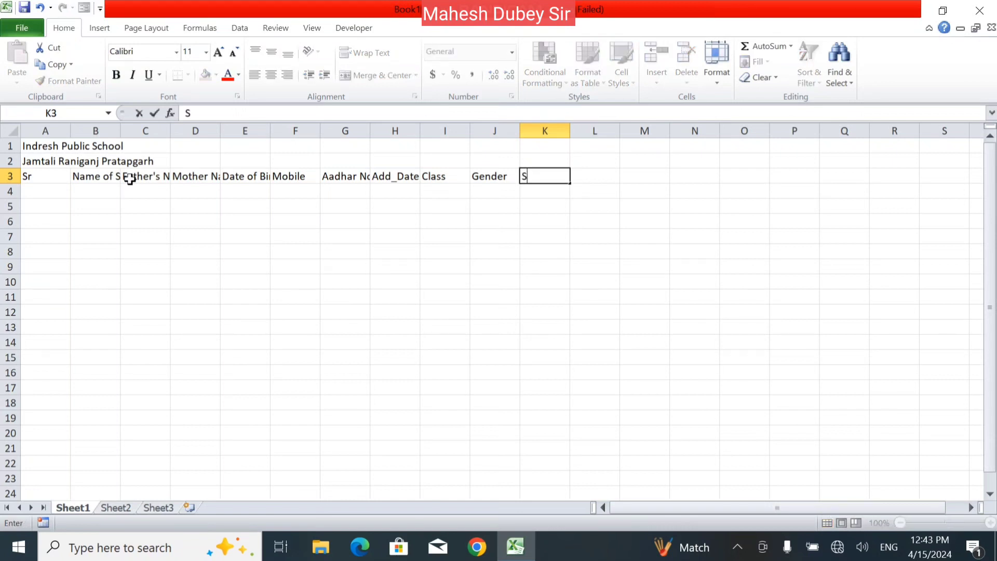
pyautogui.write('tudent Type')
pyautogui.press('Tab')
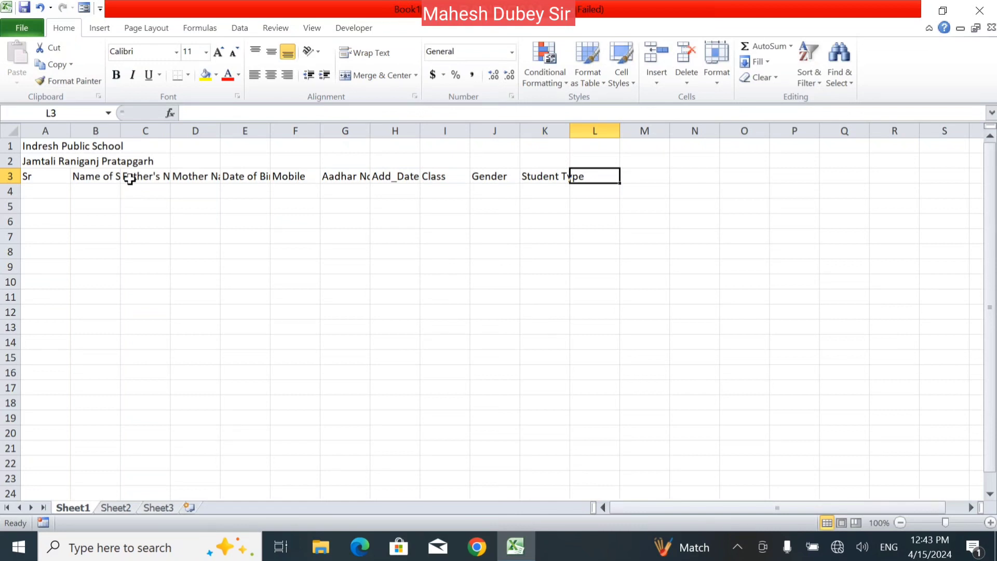
pyautogui.write('M')
pyautogui.press('BackSpace')
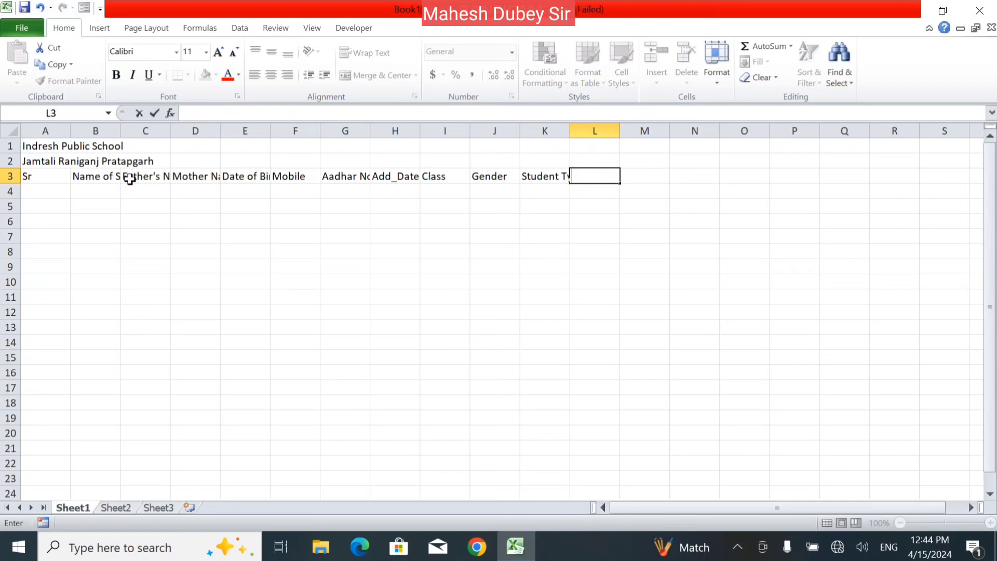
pyautogui.write('Category')
pyautogui.press('Tab')
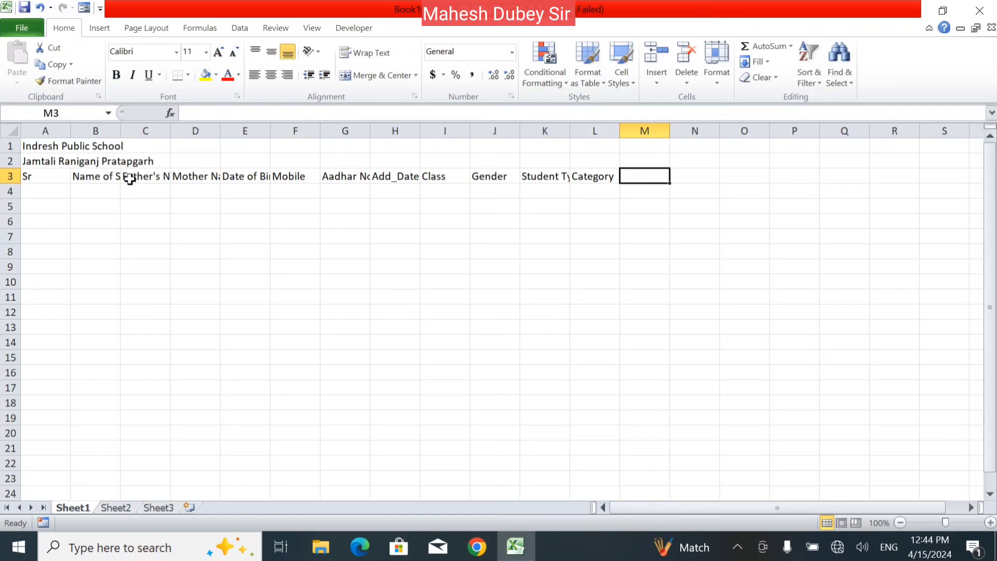
pyautogui.write('Fee')
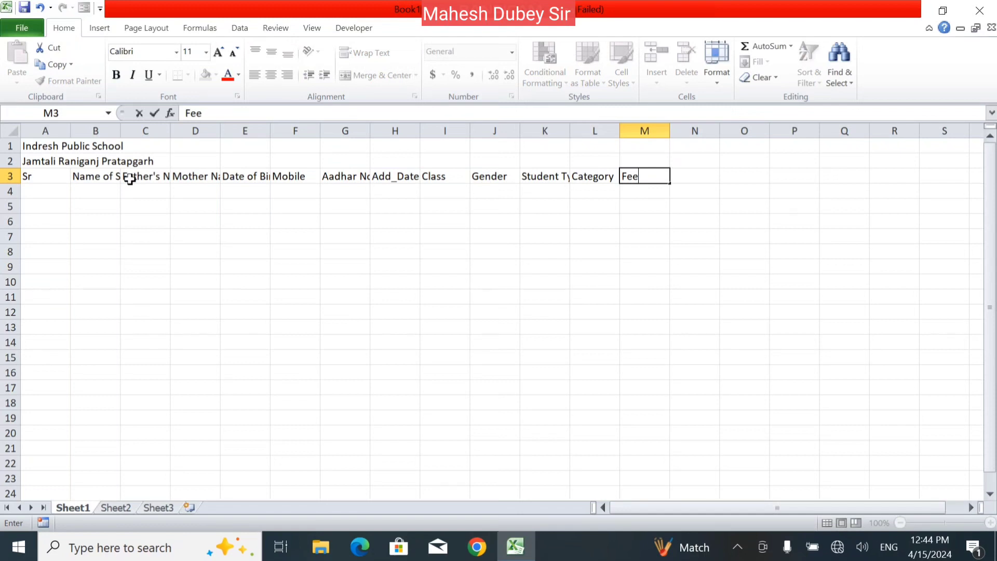
pyautogui.press('Tab')
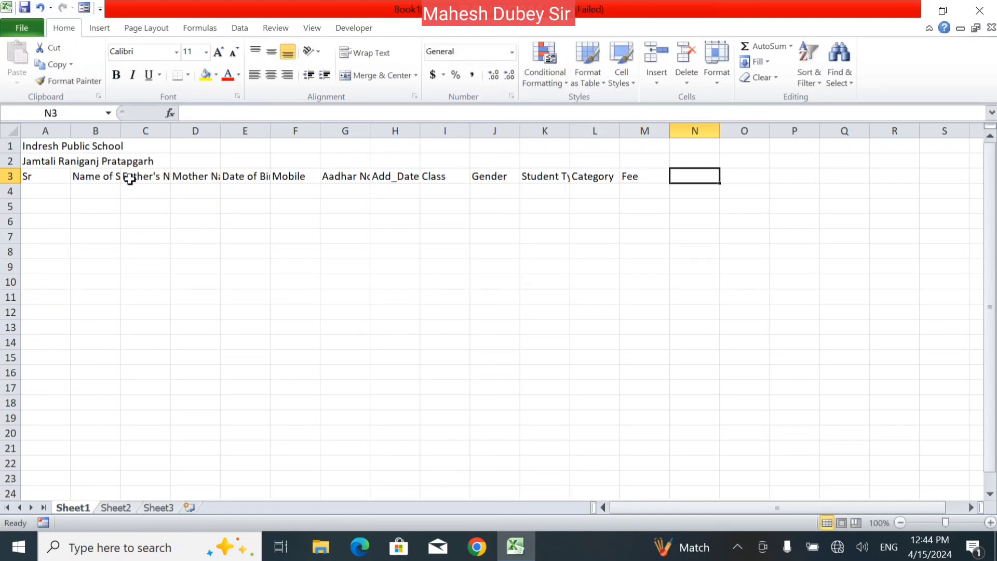
pyautogui.press('Left')
pyautogui.write('Total')
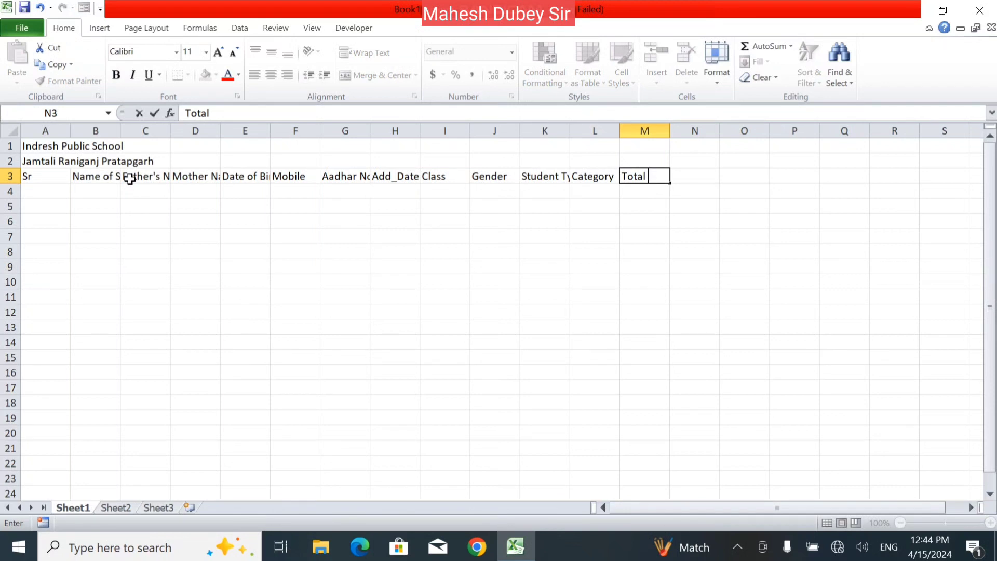
pyautogui.write(' Fee')
pyautogui.press('Tab')
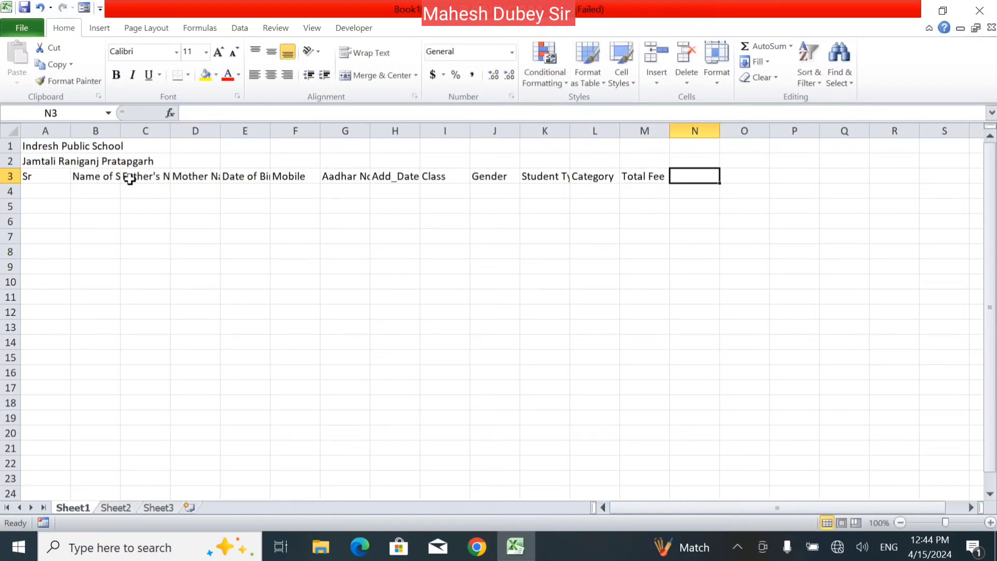
pyautogui.write('Photo')
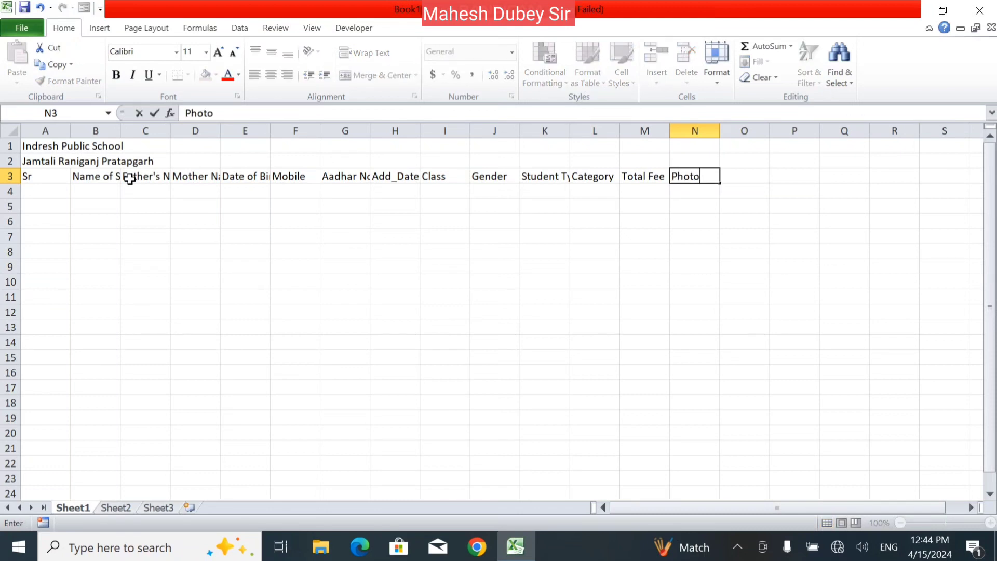
pyautogui.press('Return')
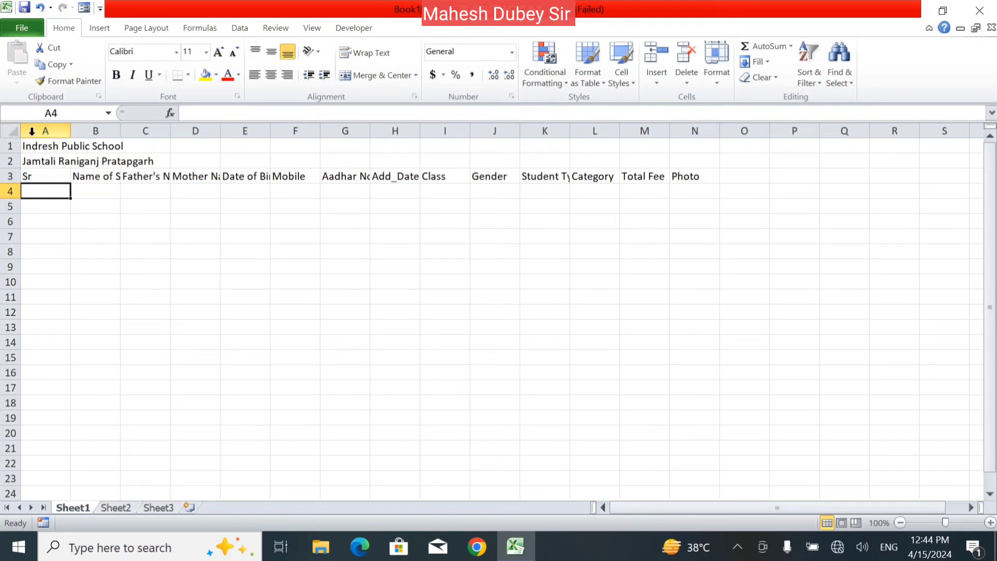
# - Set the whole worksheet's font size to 12
pyautogui.click(8, 133)
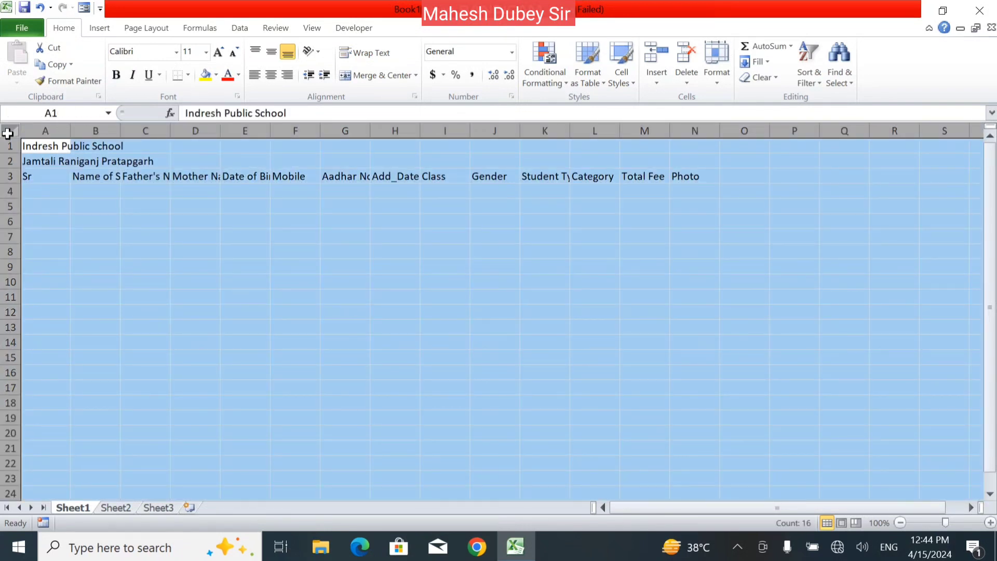
pyautogui.click(215, 53)
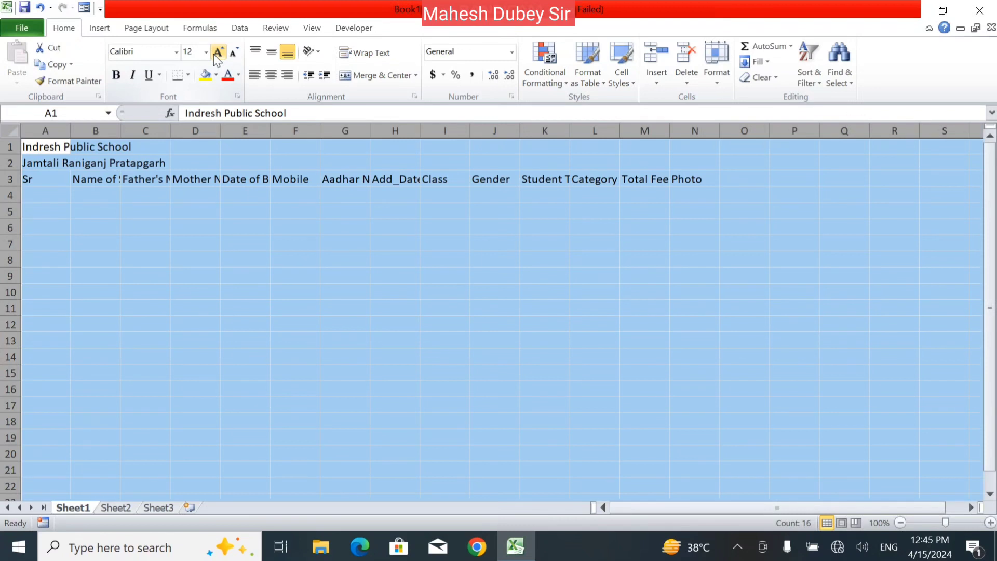
pyautogui.click(202, 203)
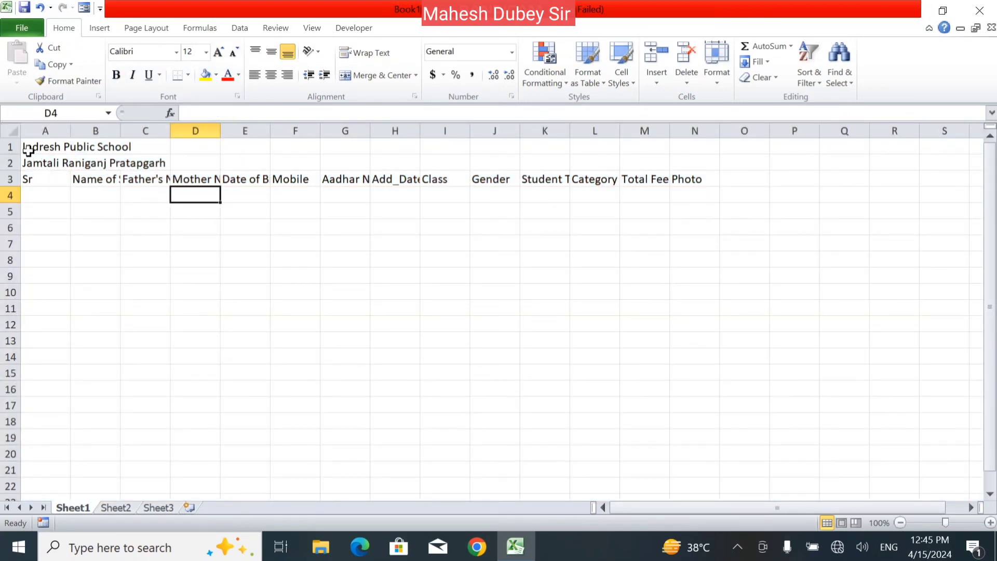
# - Select cell A1 containing the school name
pyautogui.moveTo(28, 148); pyautogui.dragTo(659, 130)
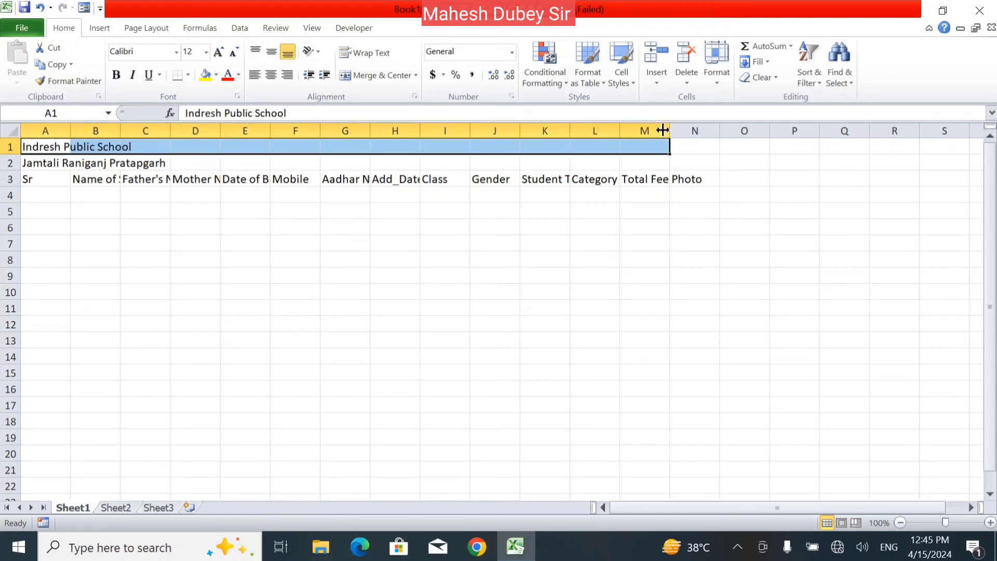
pyautogui.click(173, 271)
pyautogui.click(37, 180)
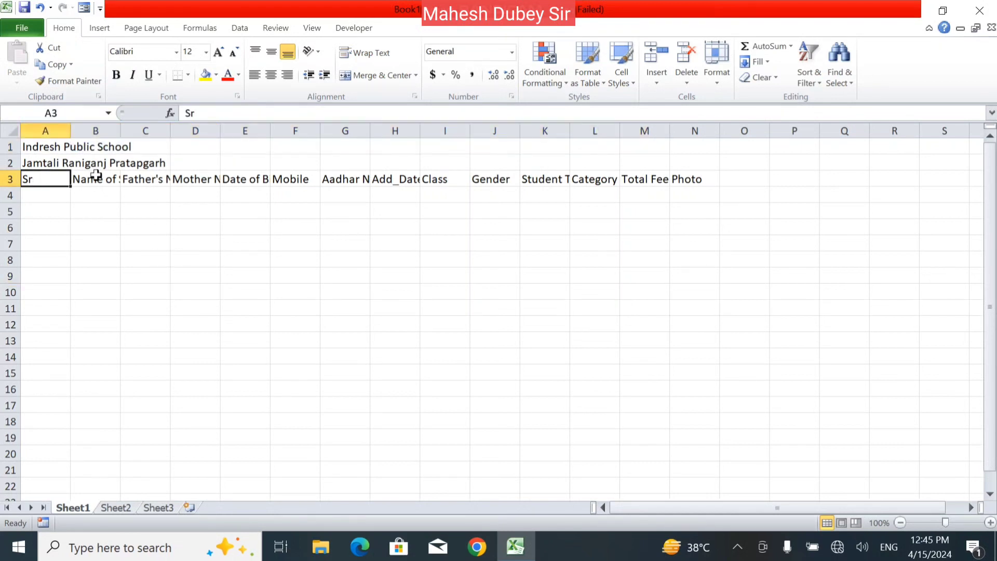
pyautogui.click(112, 181)
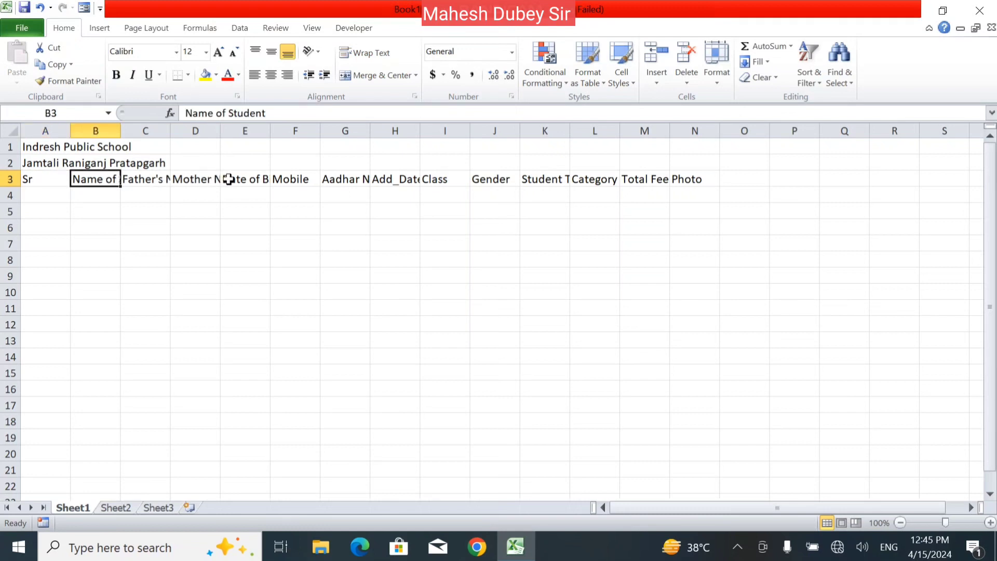
pyautogui.click(41, 145)
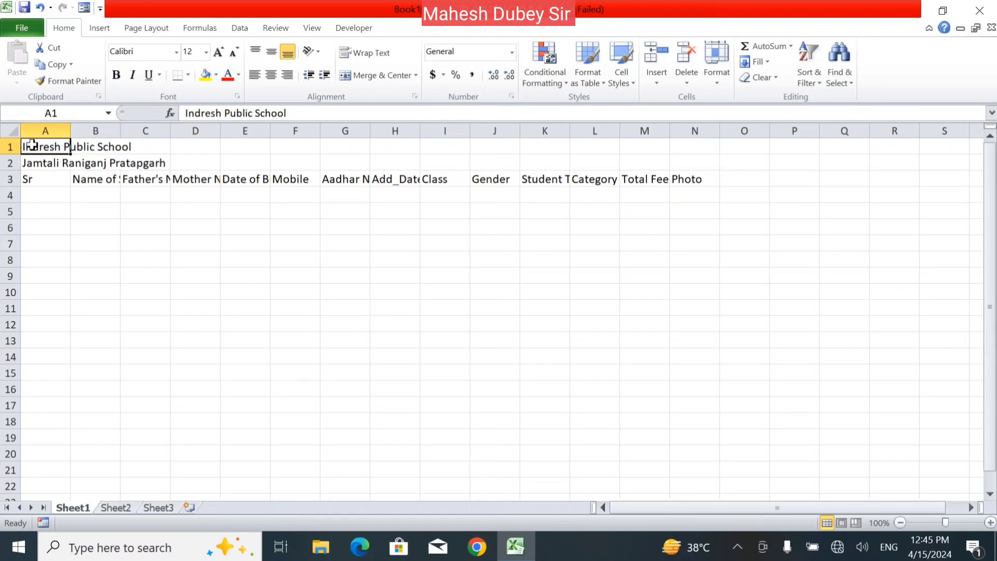
# - Merge and centre the school name across A1:N1, enlarge it and make it bold
pyautogui.moveTo(32, 145); pyautogui.dragTo(690, 124)
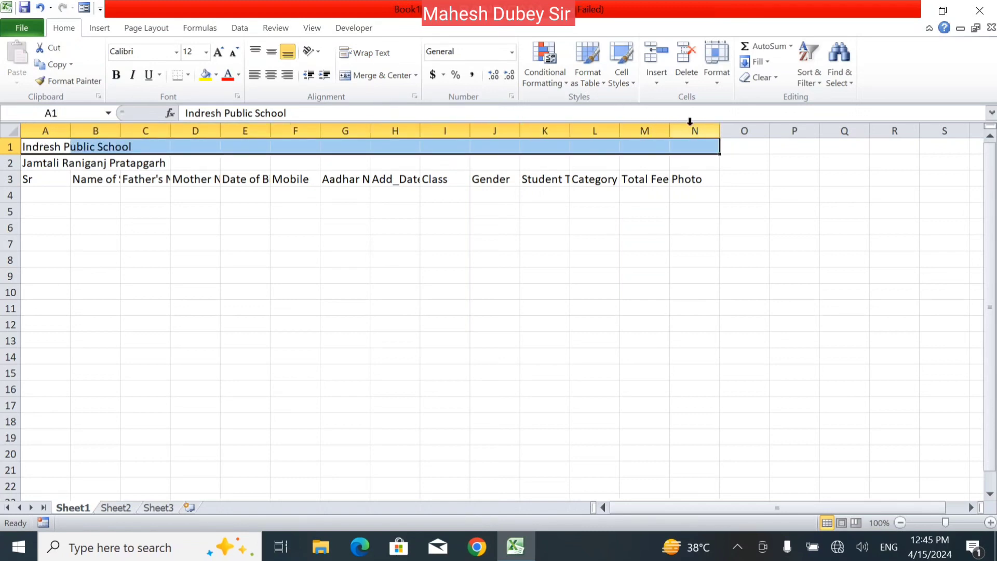
pyautogui.click(371, 74)
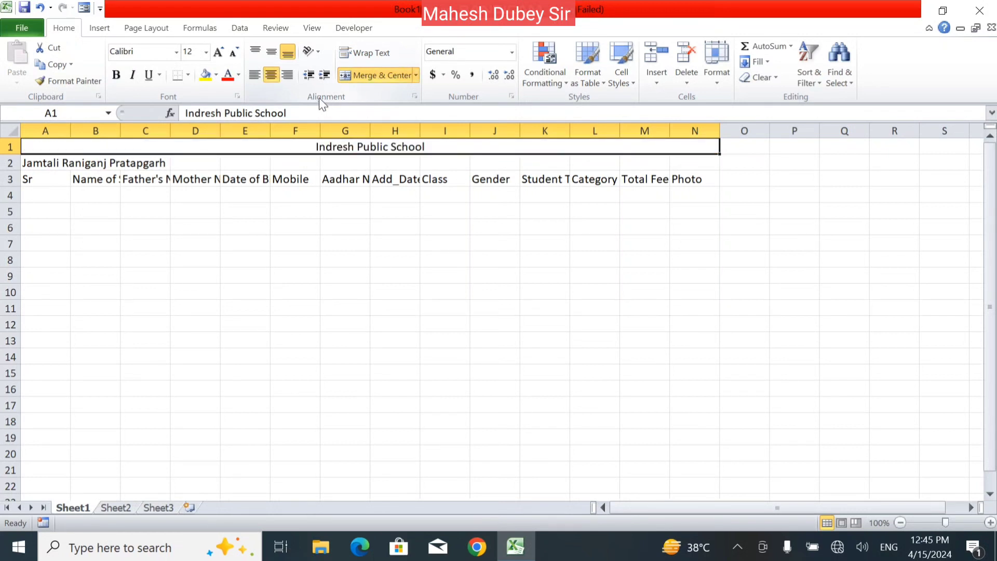
pyautogui.click(218, 52)
pyautogui.click(219, 52)
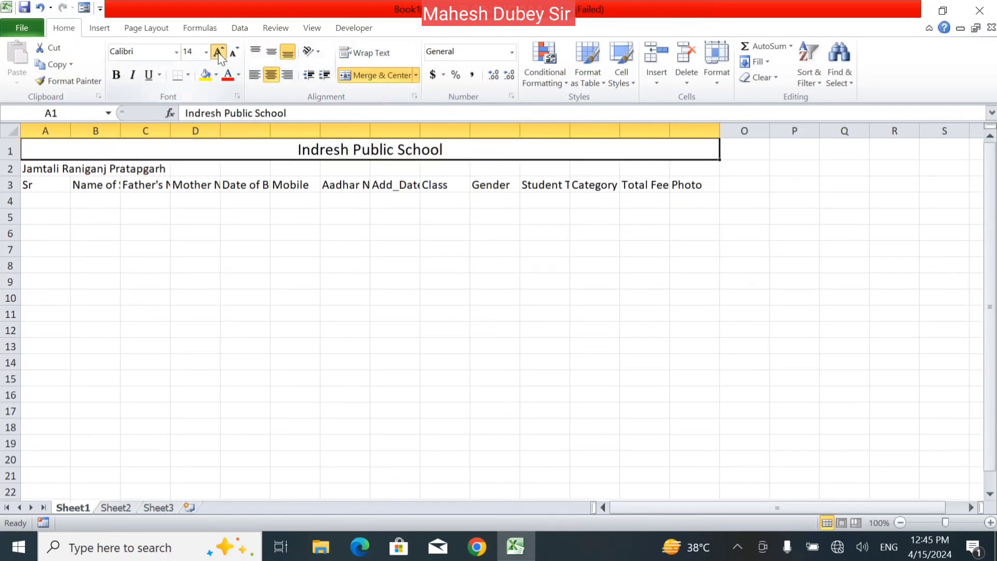
pyautogui.click(116, 75)
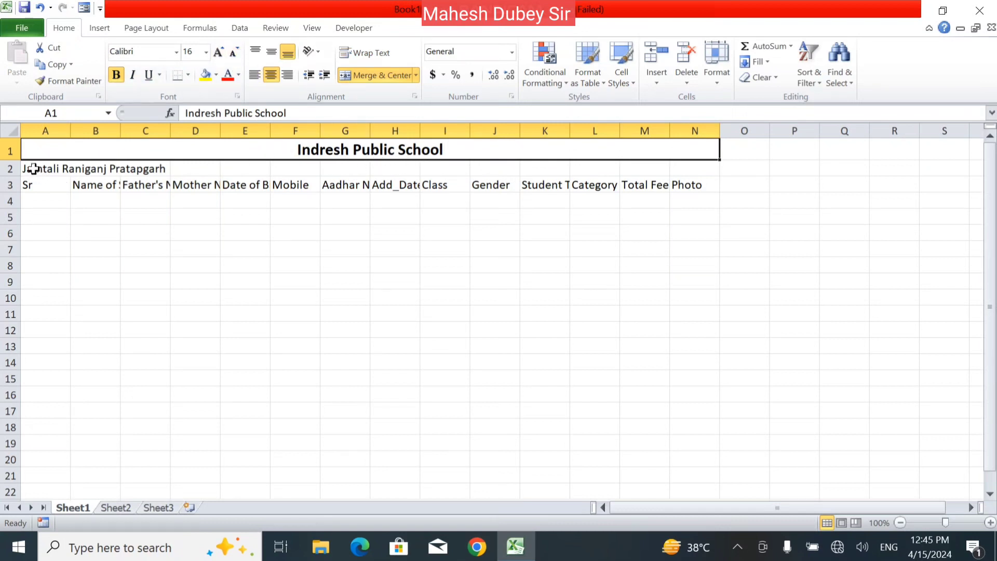
# - Merge and centre the address across A2:N2 at 14 point and raise the title to 16 point
pyautogui.moveTo(33, 168); pyautogui.dragTo(693, 167)
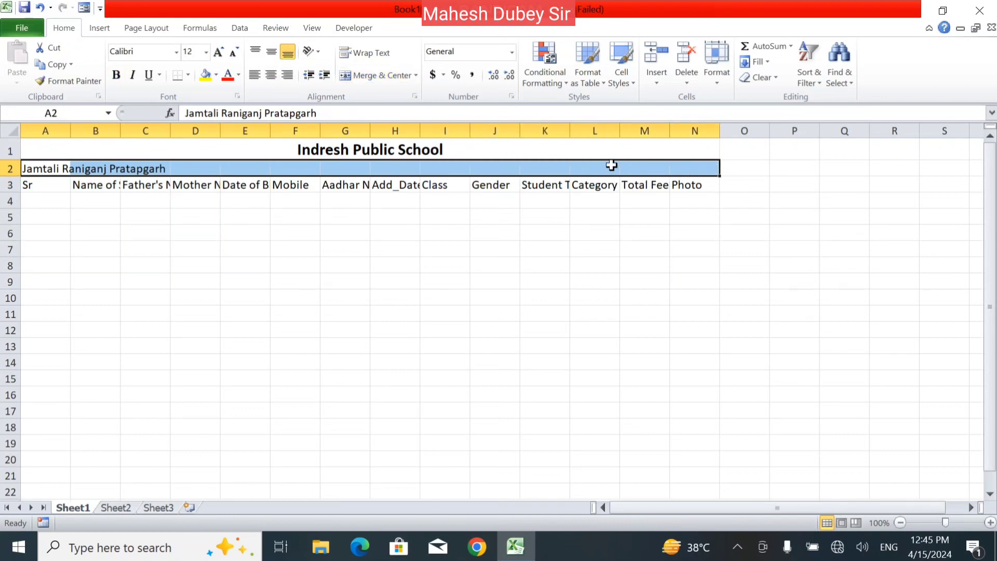
pyautogui.click(363, 75)
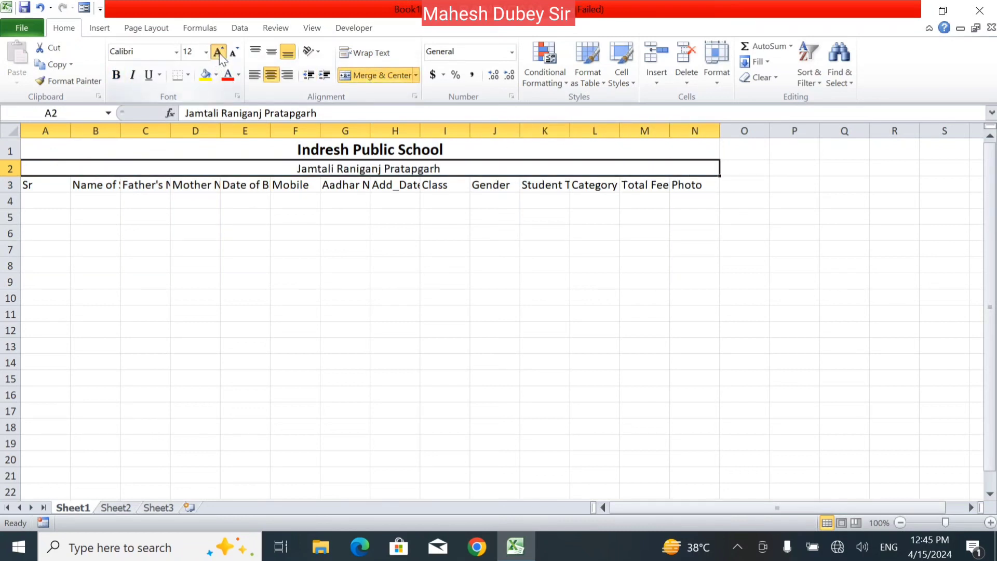
pyautogui.click(218, 52)
pyautogui.click(284, 150)
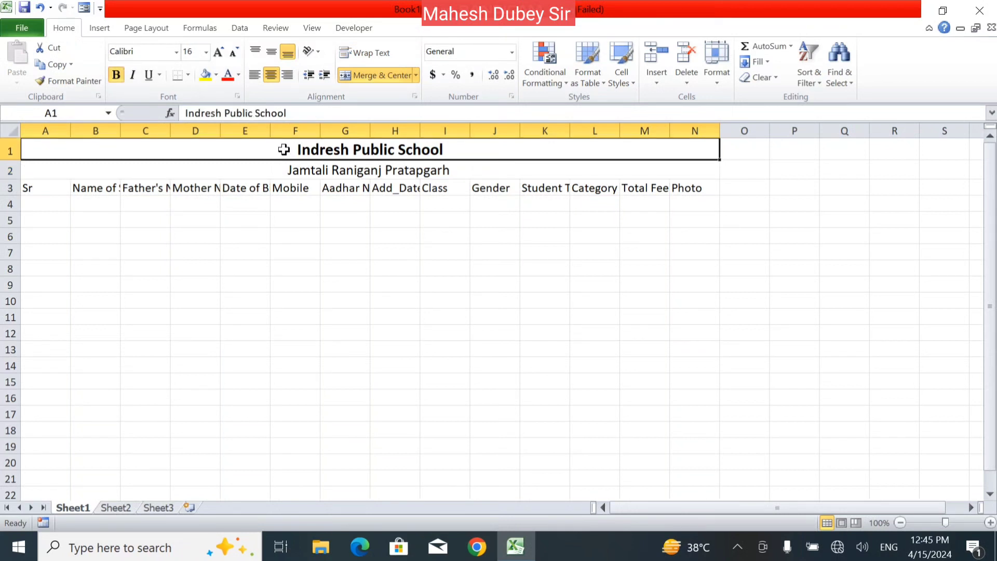
pyautogui.click(214, 54)
pyautogui.click(225, 176)
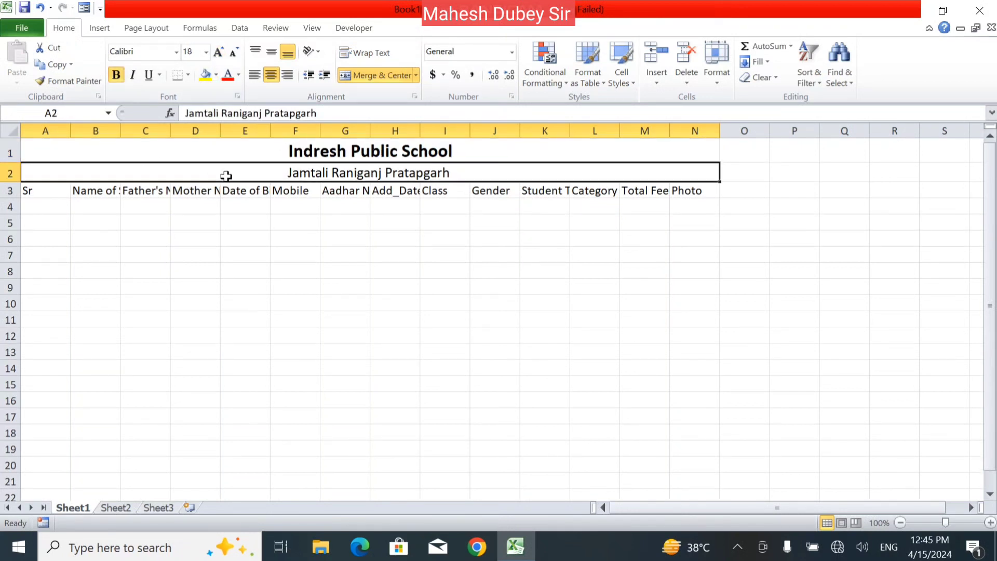
pyautogui.click(116, 74)
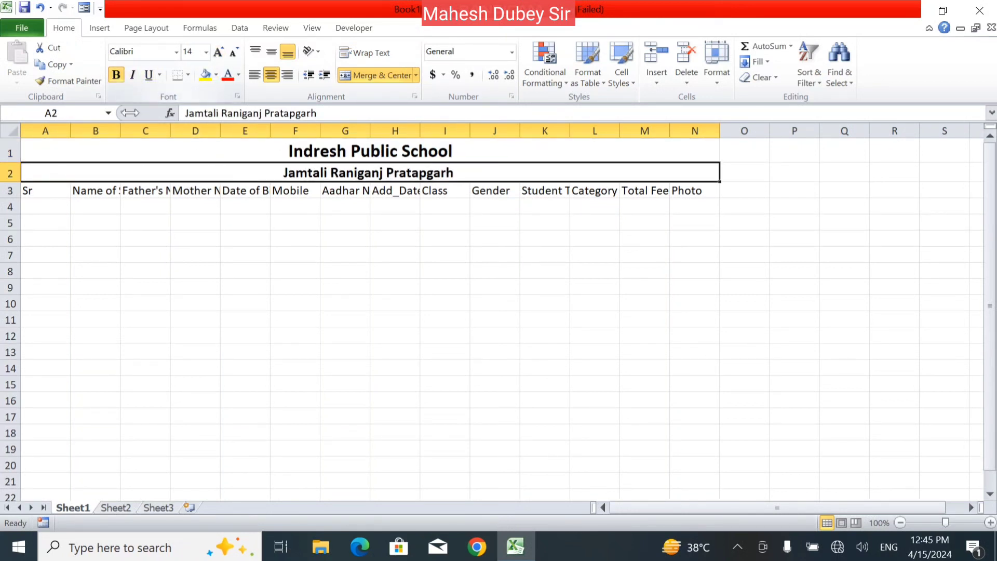
pyautogui.click(117, 75)
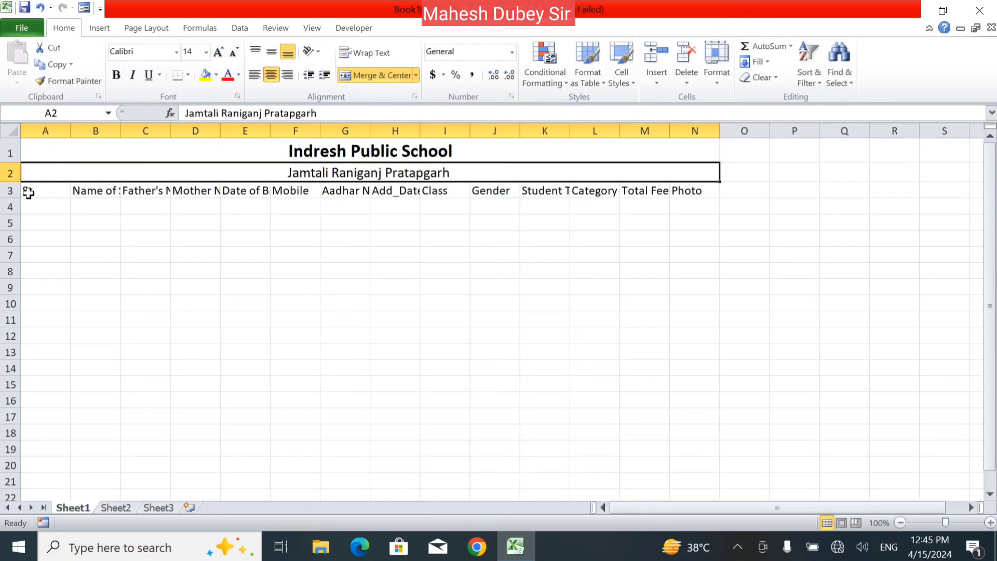
pyautogui.moveTo(26, 191); pyautogui.dragTo(694, 188)
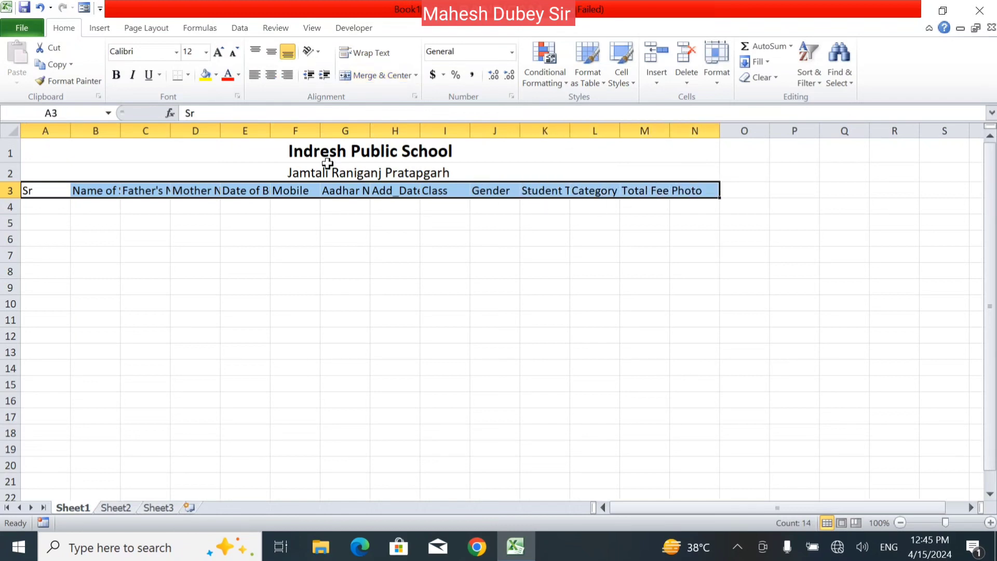
# - Make the row 3 headings bold at 14 point
pyautogui.click(216, 59)
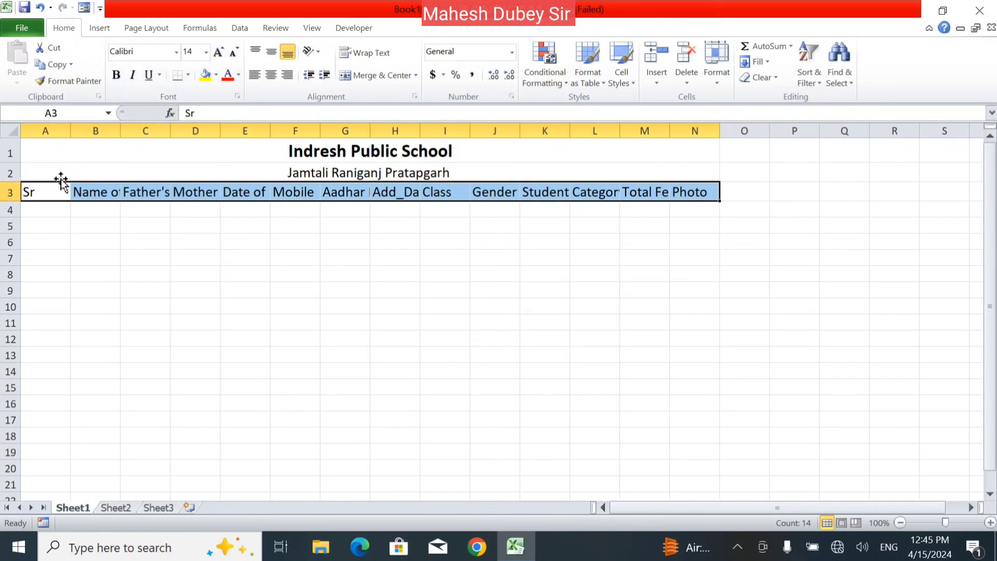
pyautogui.click(114, 80)
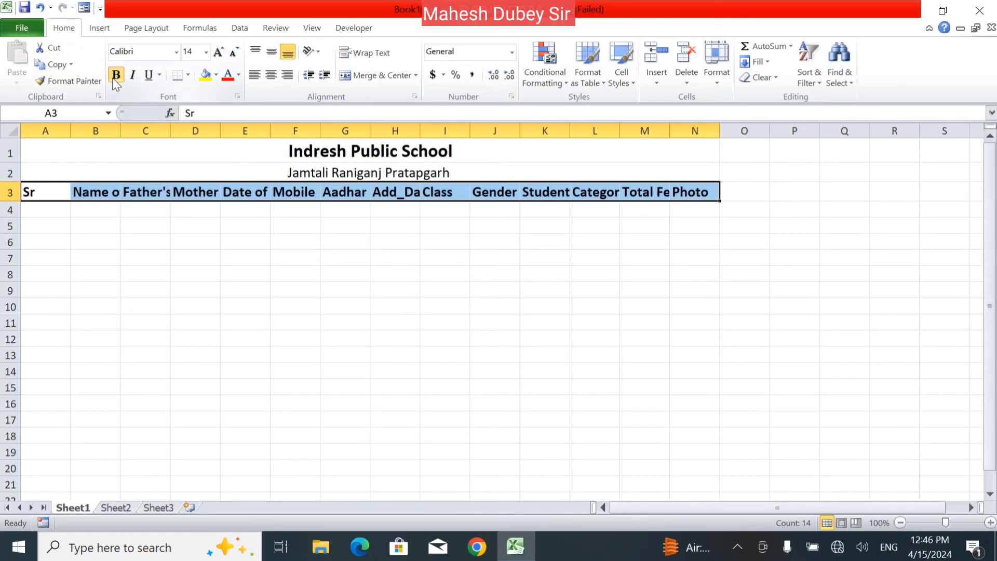
pyautogui.click(207, 226)
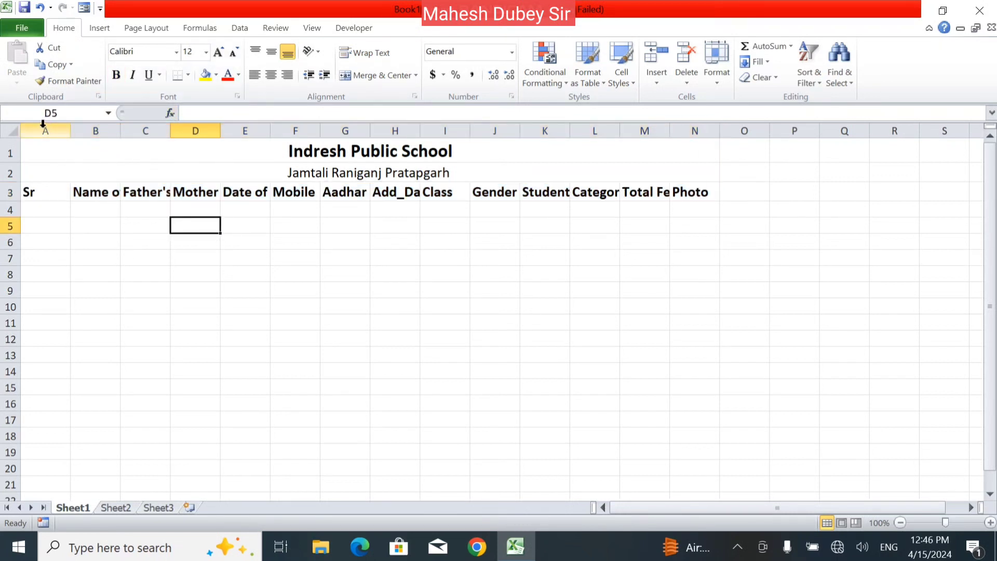
# - Select columns A through N of the register
pyautogui.moveTo(43, 124); pyautogui.dragTo(718, 120)
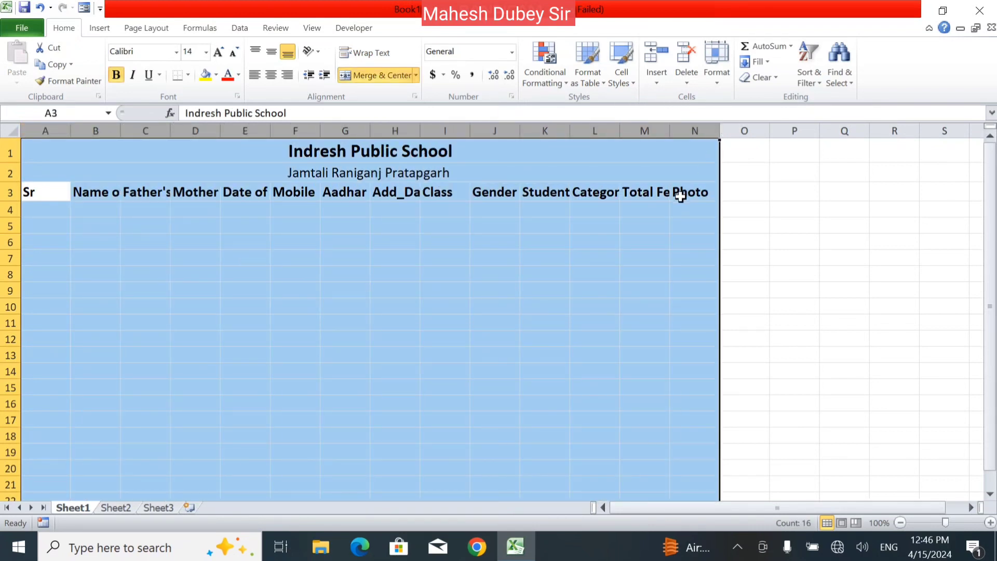
pyautogui.click(676, 193)
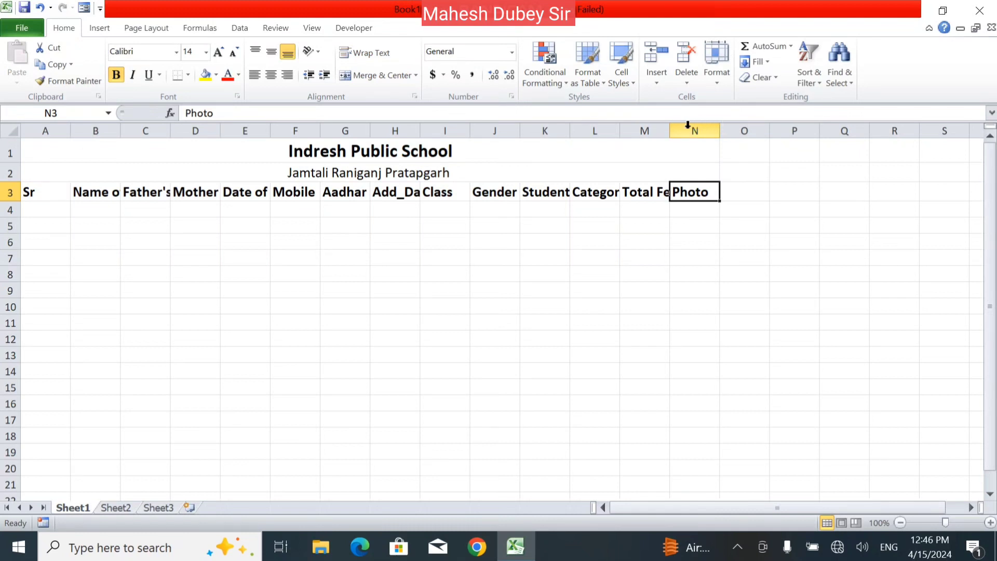
pyautogui.click(61, 121)
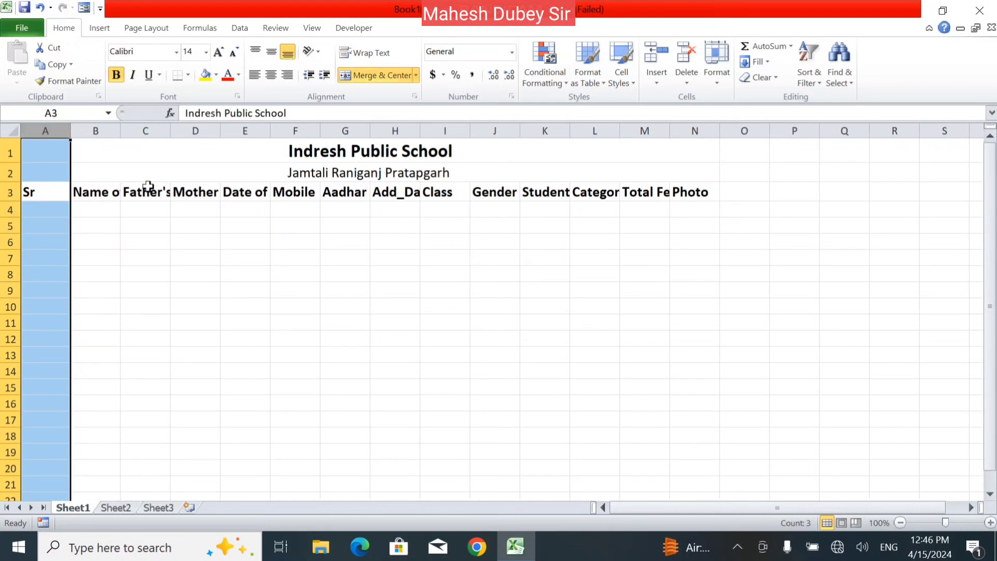
pyautogui.click(89, 166)
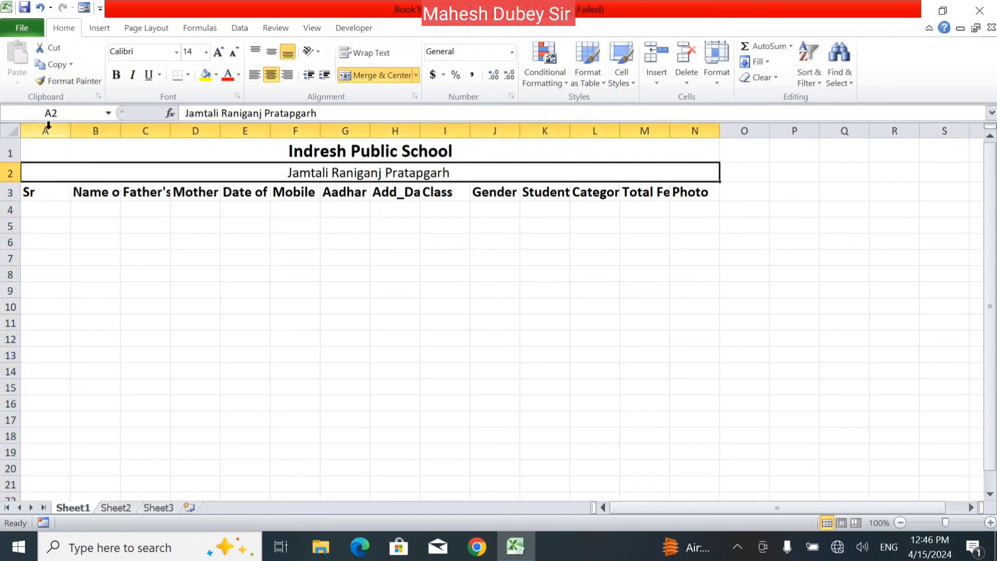
pyautogui.click(81, 258)
pyautogui.moveTo(44, 123); pyautogui.dragTo(690, 126)
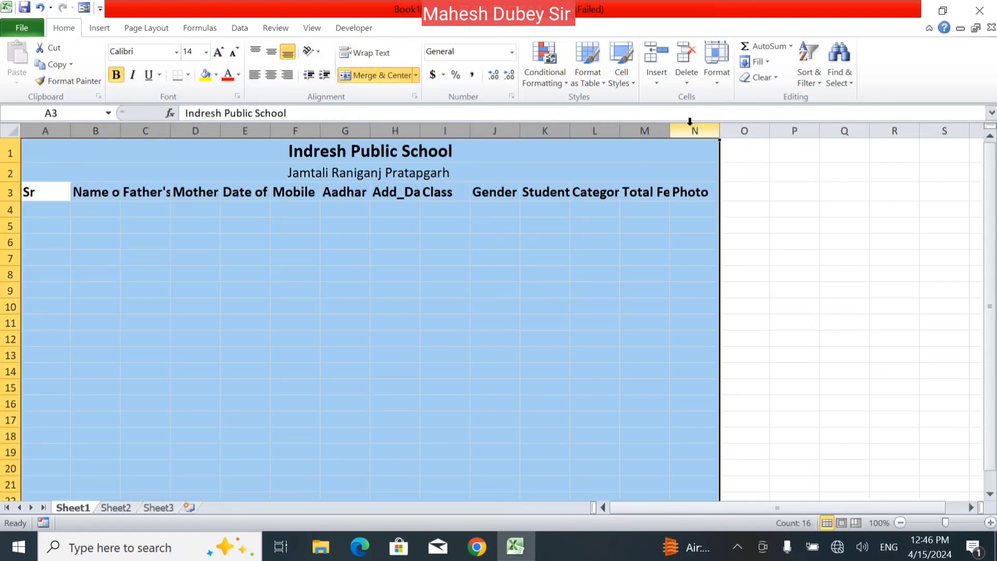
# - AutoFit columns A–N to their headings and widen the Photo column N slightly
pyautogui.doubleClick(571, 131)
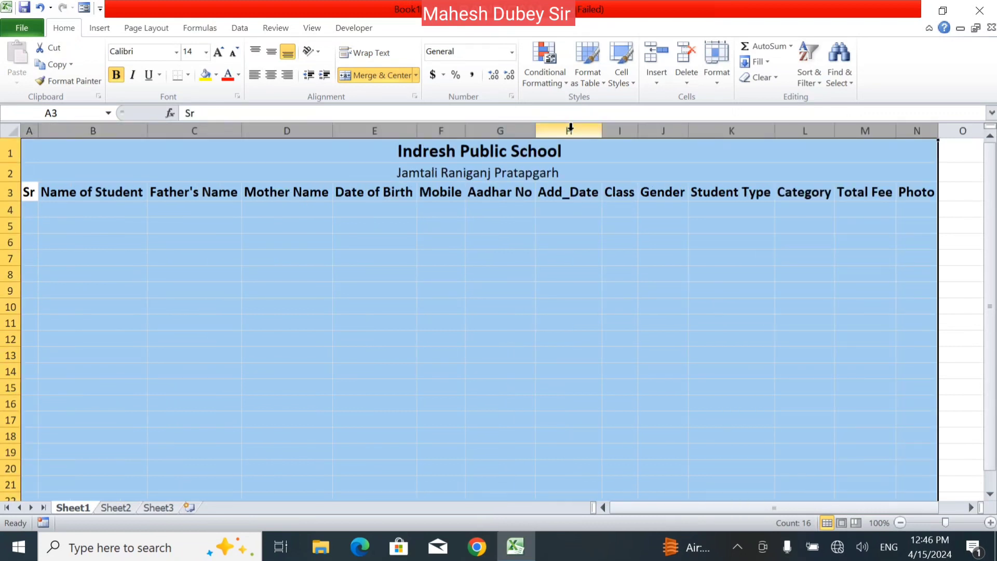
pyautogui.click(597, 268)
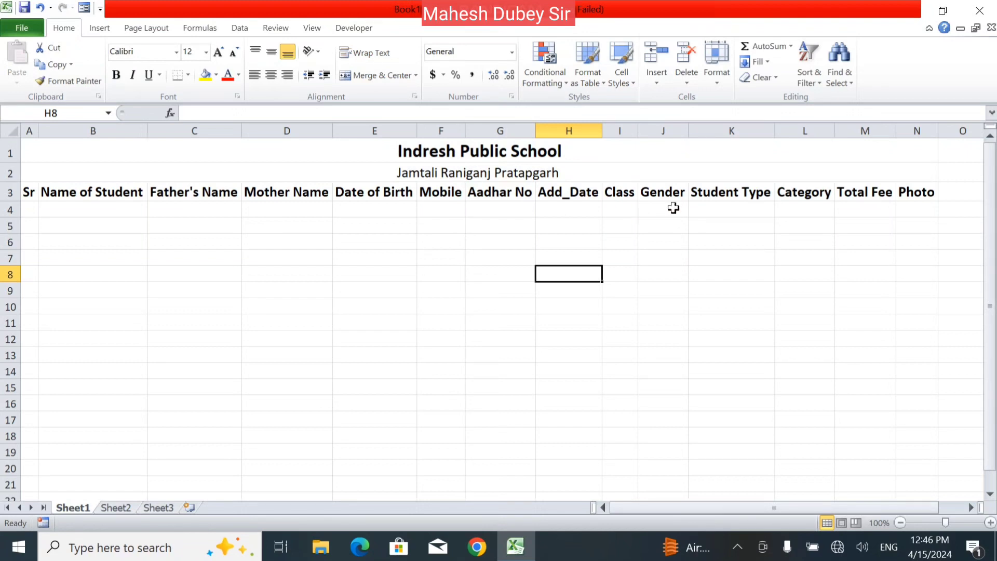
pyautogui.moveTo(938, 130); pyautogui.dragTo(966, 130)
pyautogui.moveTo(859, 509); pyautogui.dragTo(875, 509)
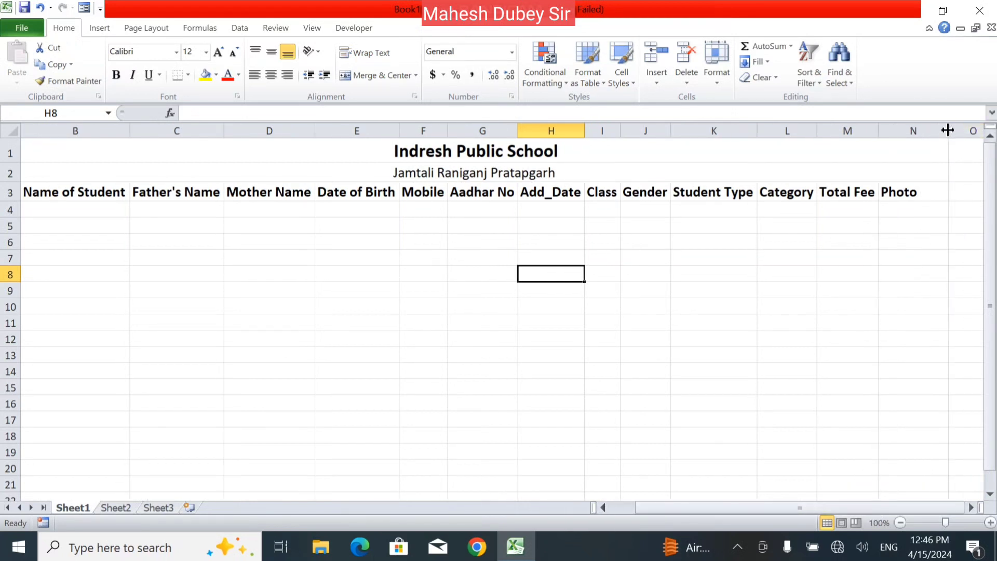
pyautogui.moveTo(948, 130); pyautogui.dragTo(964, 131)
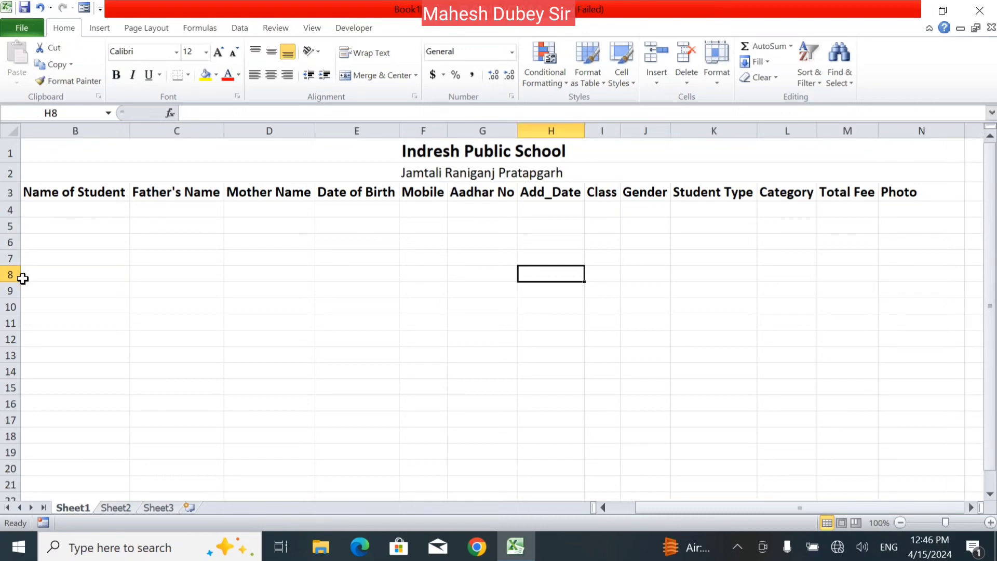
# - Select the empty data rows below the headings, then scroll back to column A
pyautogui.moveTo(7, 209); pyautogui.dragTo(21, 559)
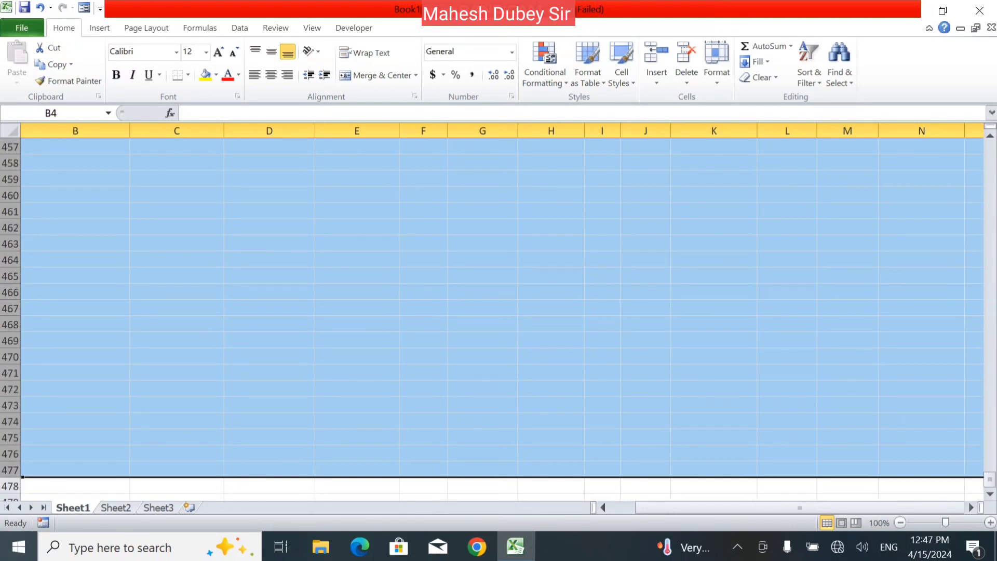
pyautogui.click(910, 333)
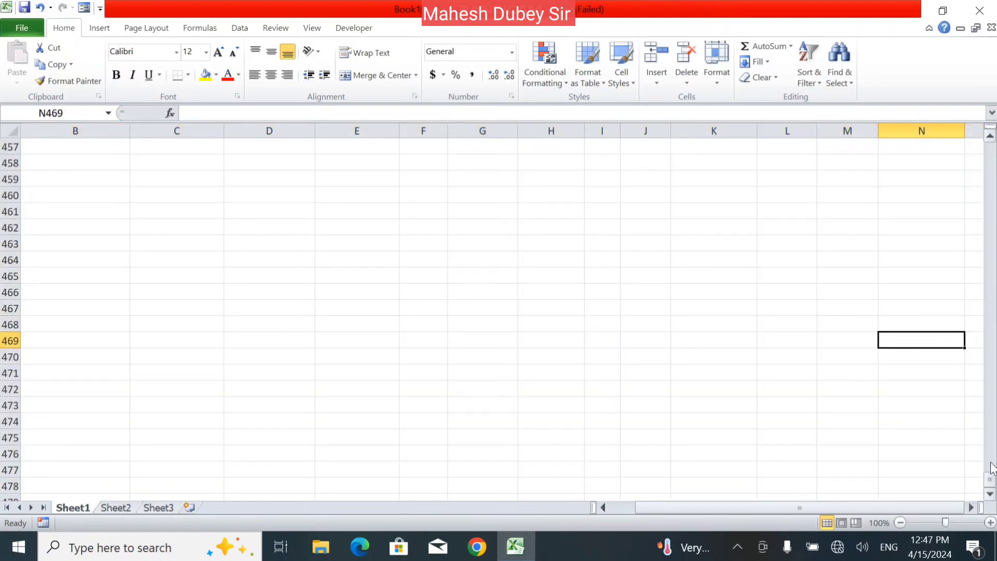
pyautogui.moveTo(990, 483); pyautogui.dragTo(989, 148)
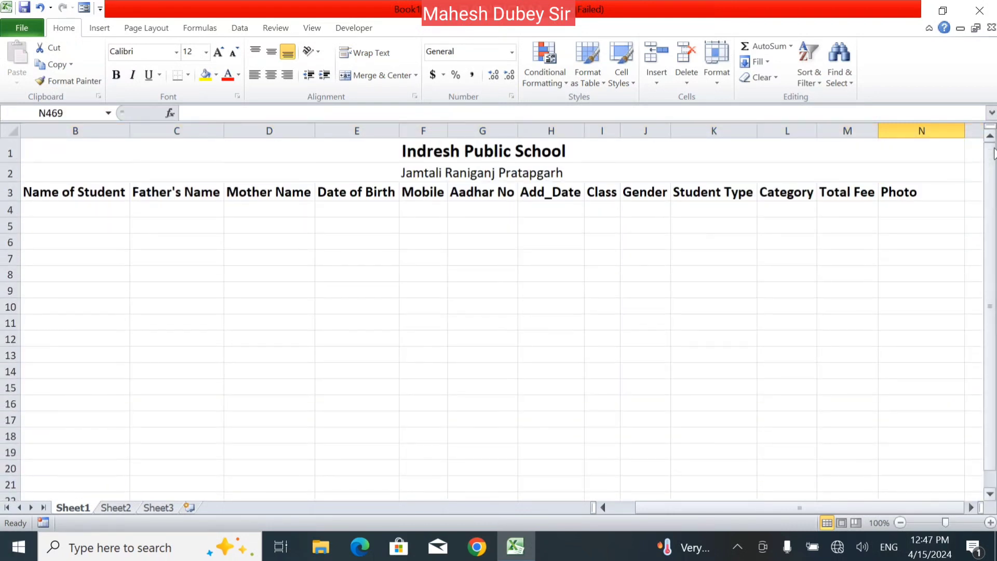
pyautogui.click(615, 507)
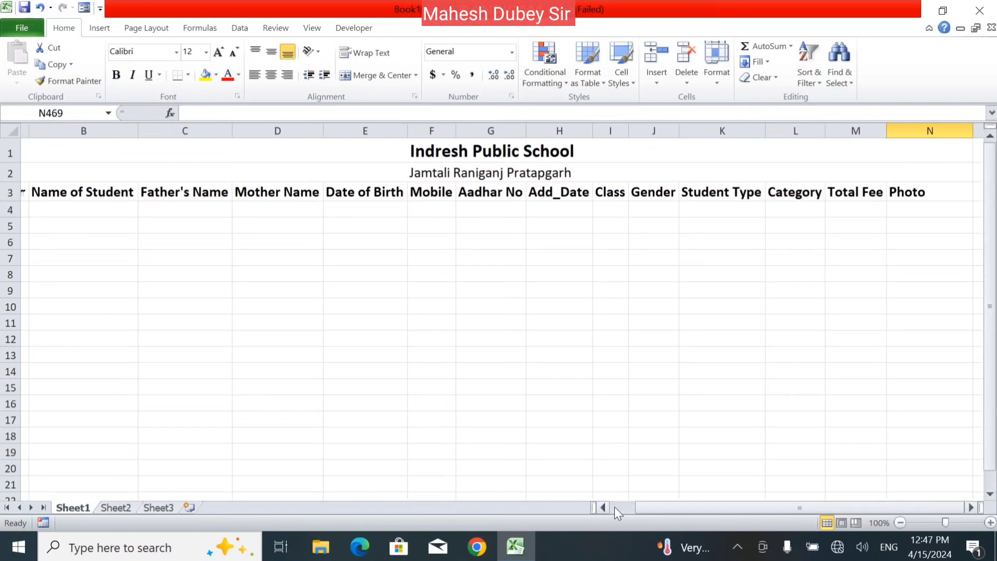
# - Enter serial numbers 1 in A4 and 2 in A5, then select both cells
pyautogui.click(28, 208)
pyautogui.write('1')
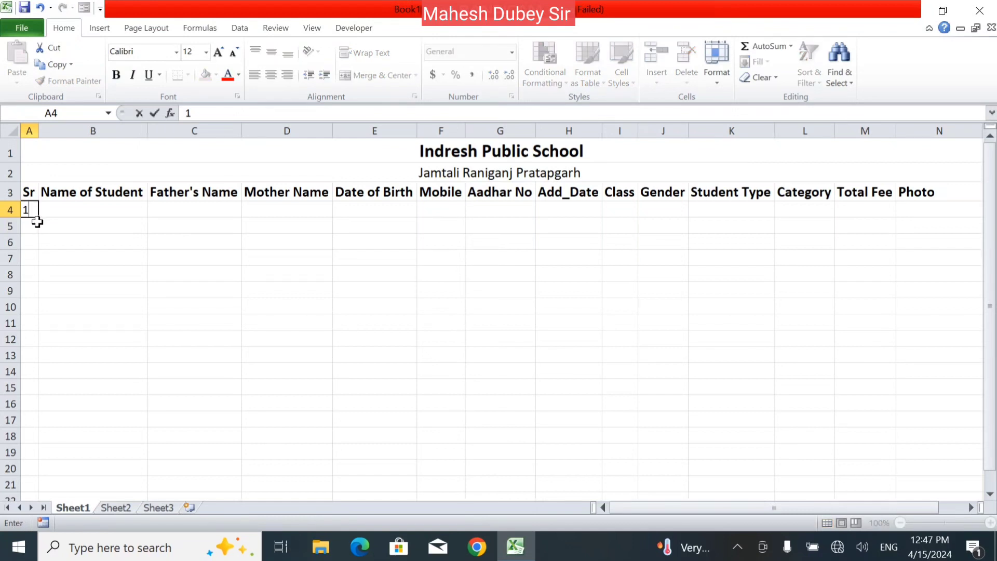
pyautogui.press('Return')
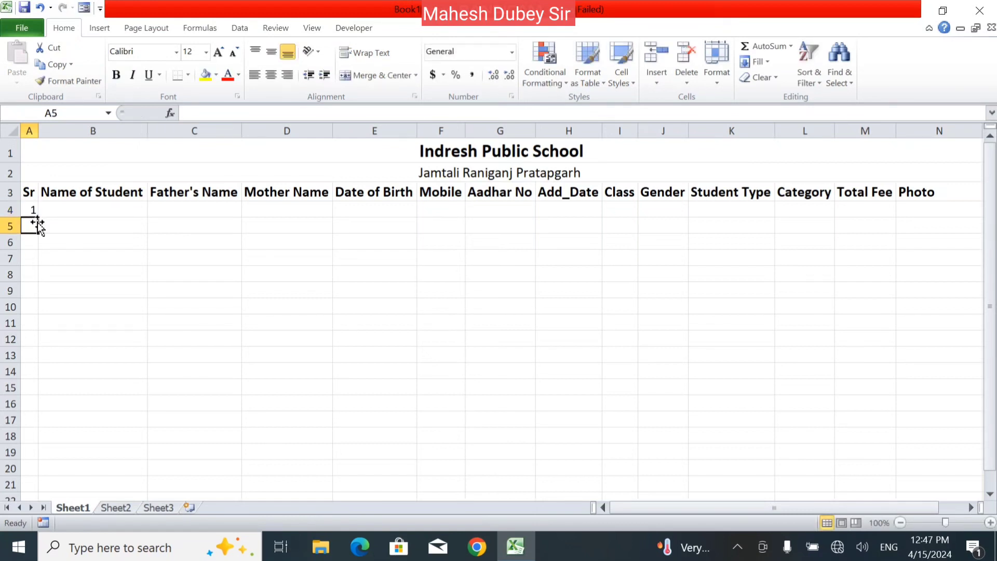
pyautogui.write('2')
pyautogui.press('Return')
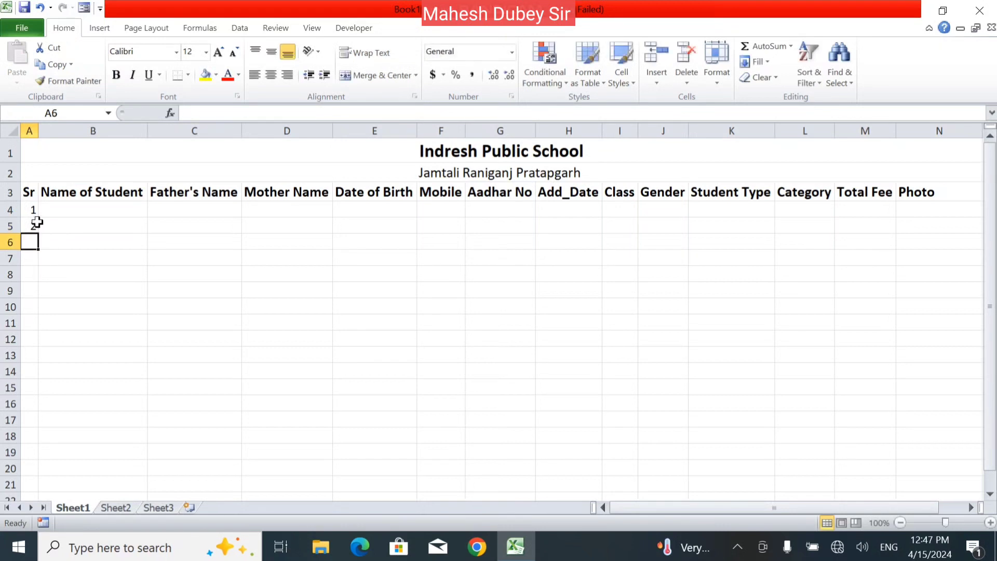
pyautogui.click(32, 208)
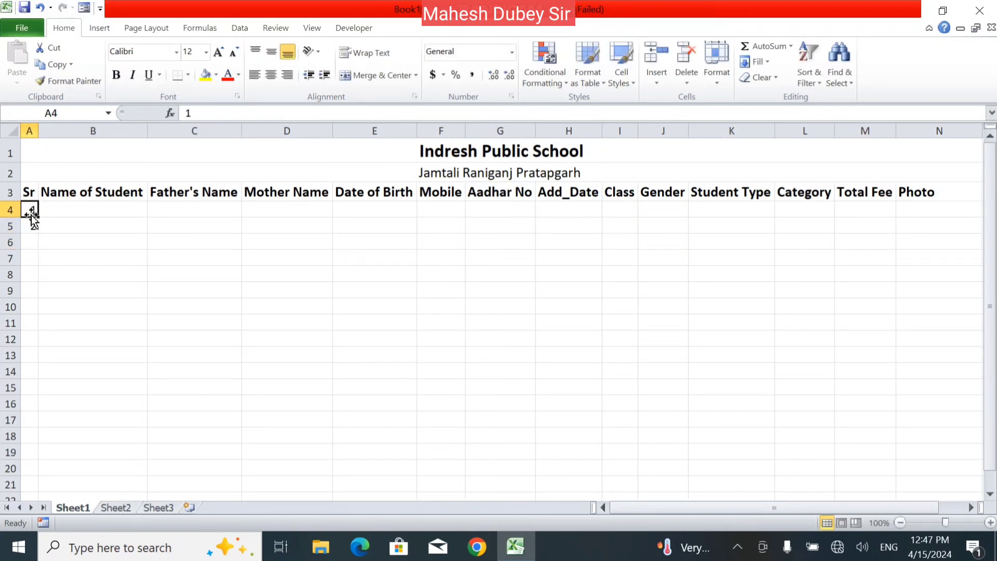
pyautogui.moveTo(31, 208); pyautogui.dragTo(30, 221)
pyautogui.click(73, 211)
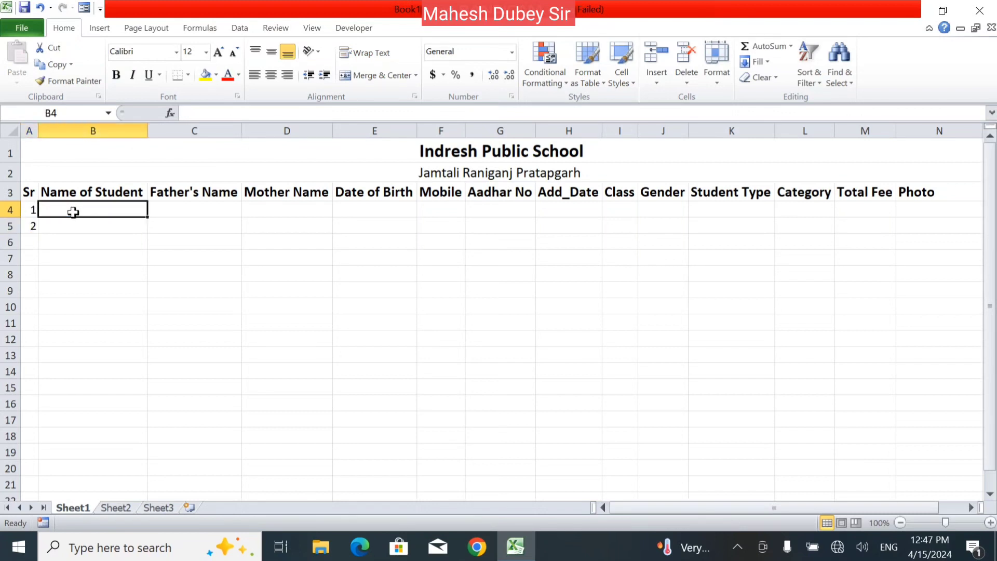
pyautogui.click(31, 208)
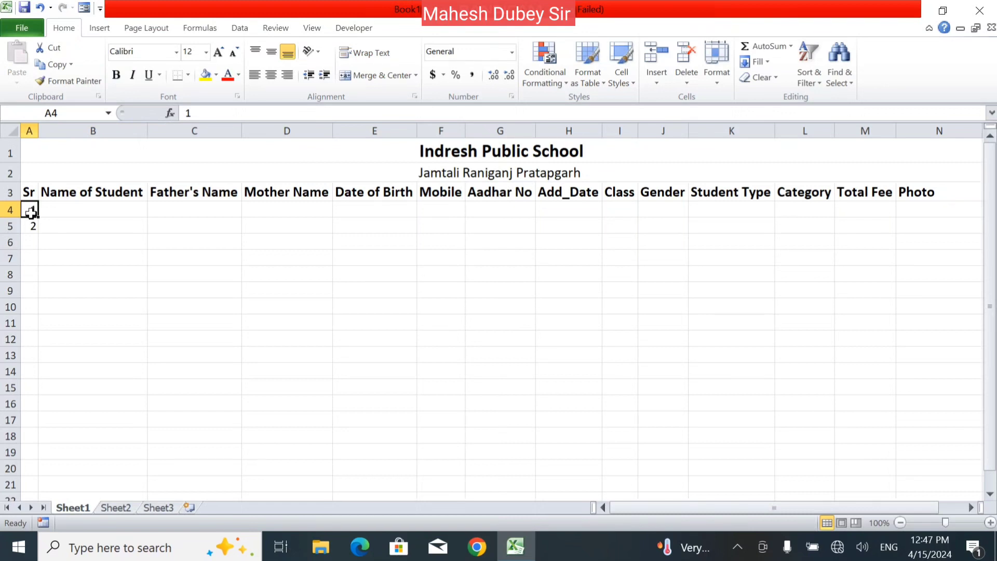
# - Widen the Sr column and extend the 1–2 pattern down to 100 in row 103
pyautogui.moveTo(30, 211); pyautogui.dragTo(31, 222)
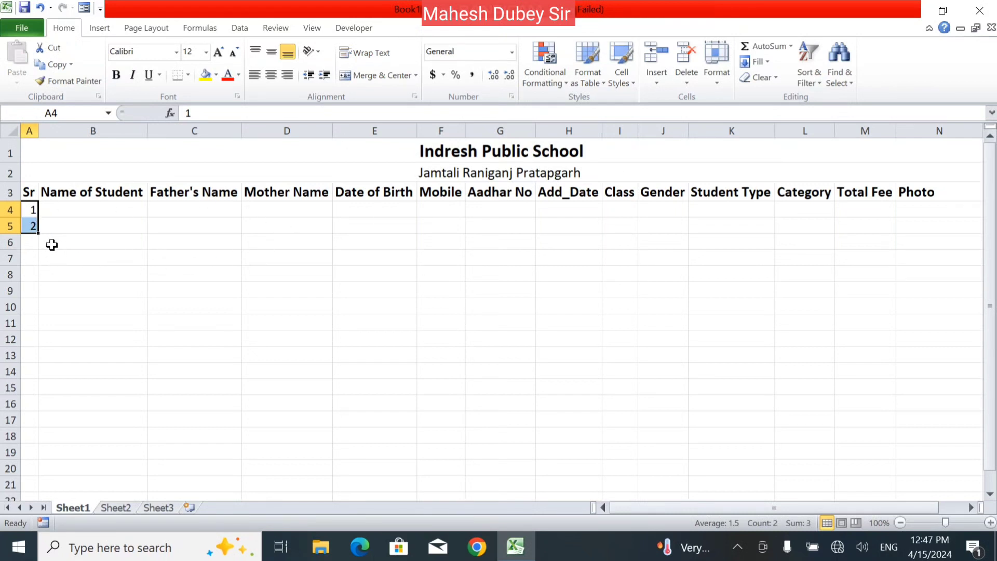
pyautogui.moveTo(41, 126); pyautogui.dragTo(46, 129)
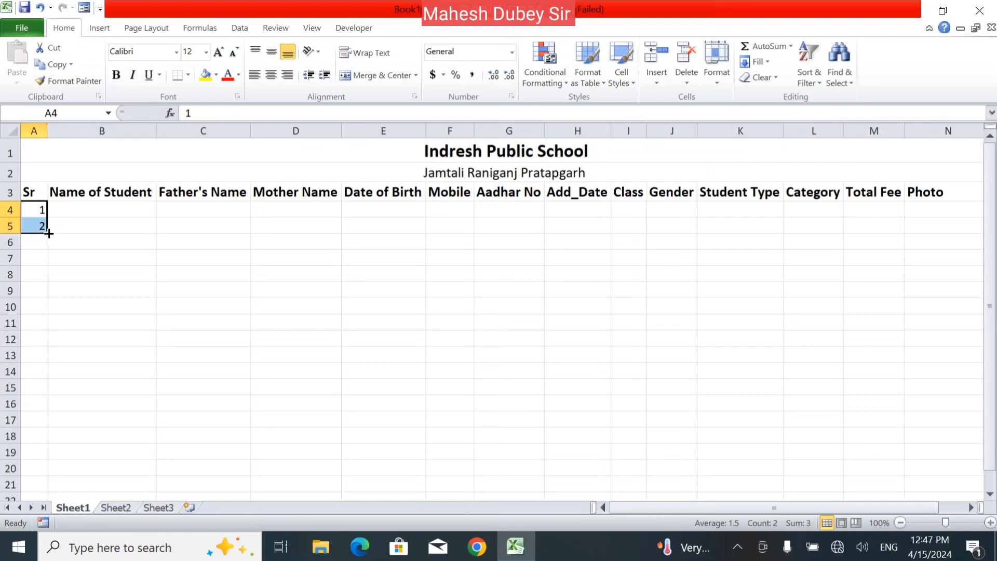
pyautogui.click(991, 523)
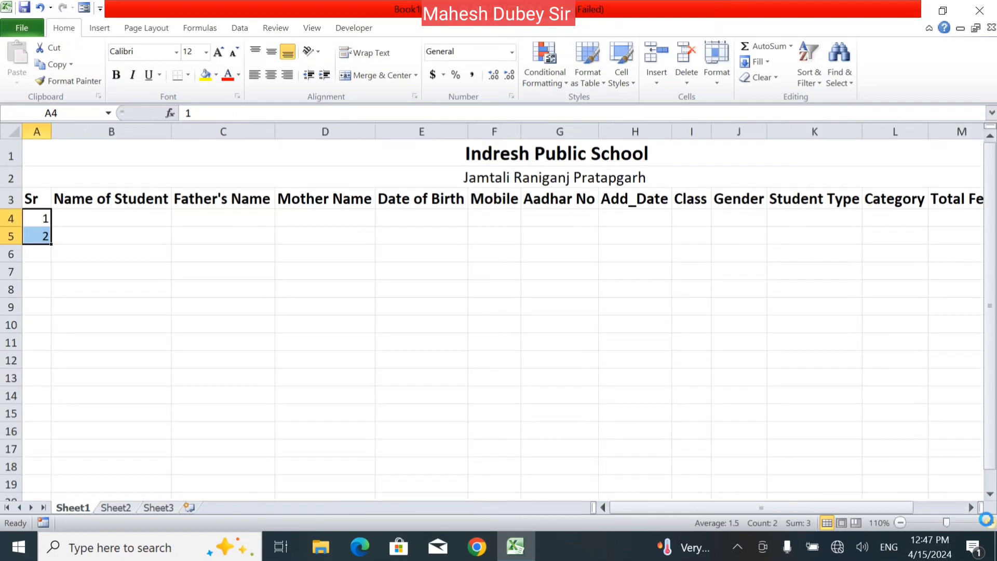
pyautogui.click(991, 523)
pyautogui.click(990, 522)
pyautogui.click(991, 523)
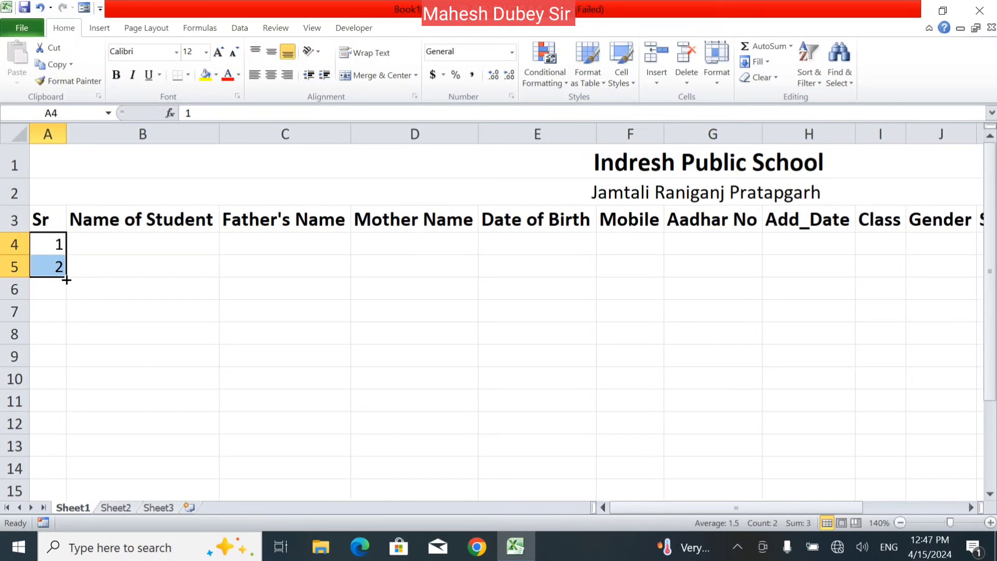
pyautogui.moveTo(67, 280); pyautogui.dragTo(63, 464)
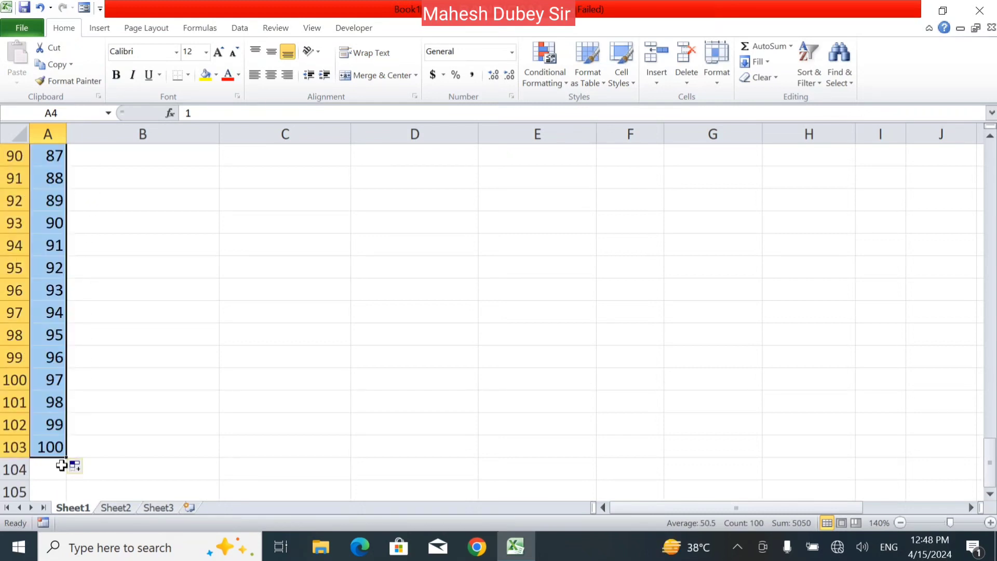
# - Reset the sheet zoom to 100% and select B4 for the first student's name
pyautogui.moveTo(990, 462); pyautogui.dragTo(994, 165)
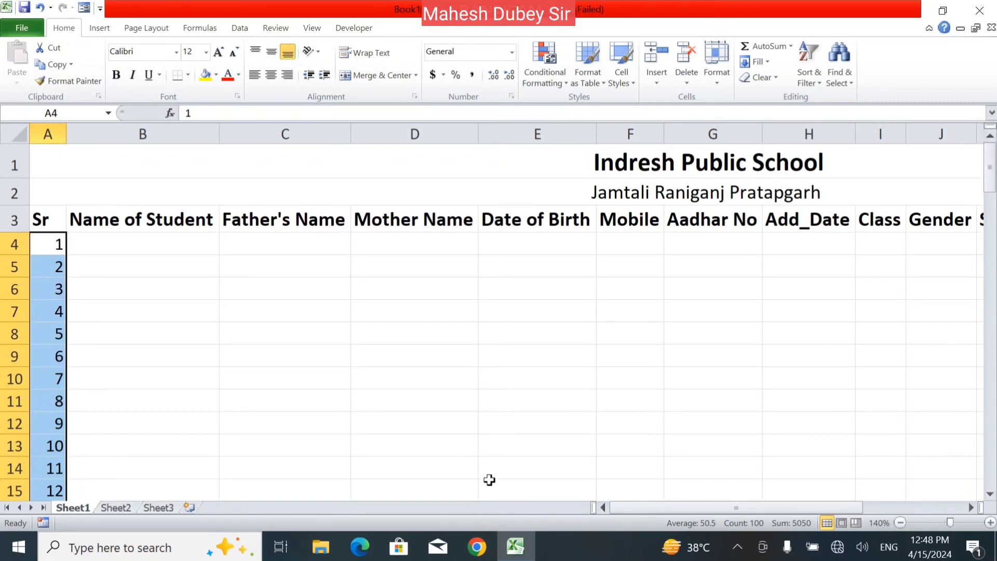
pyautogui.click(114, 262)
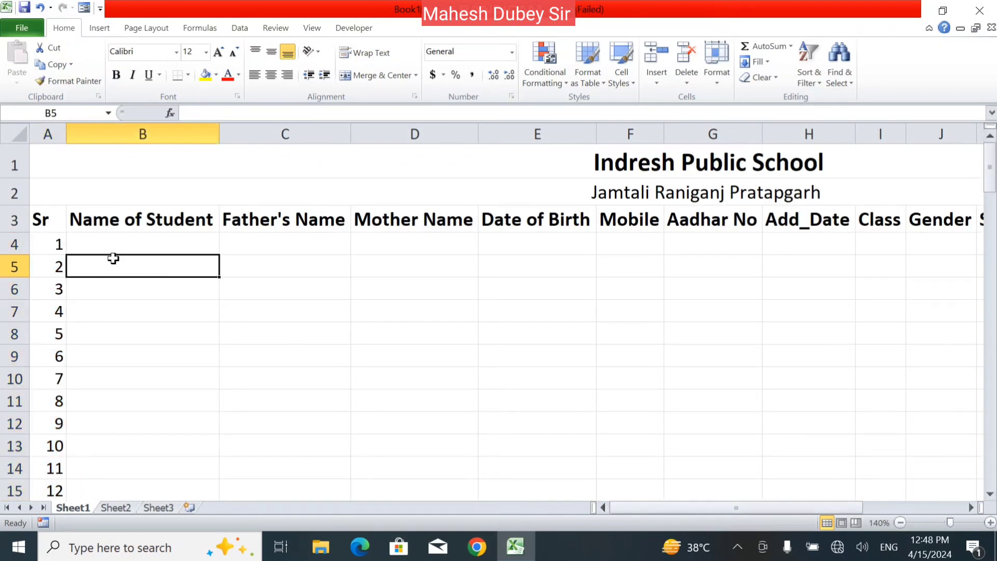
pyautogui.click(115, 243)
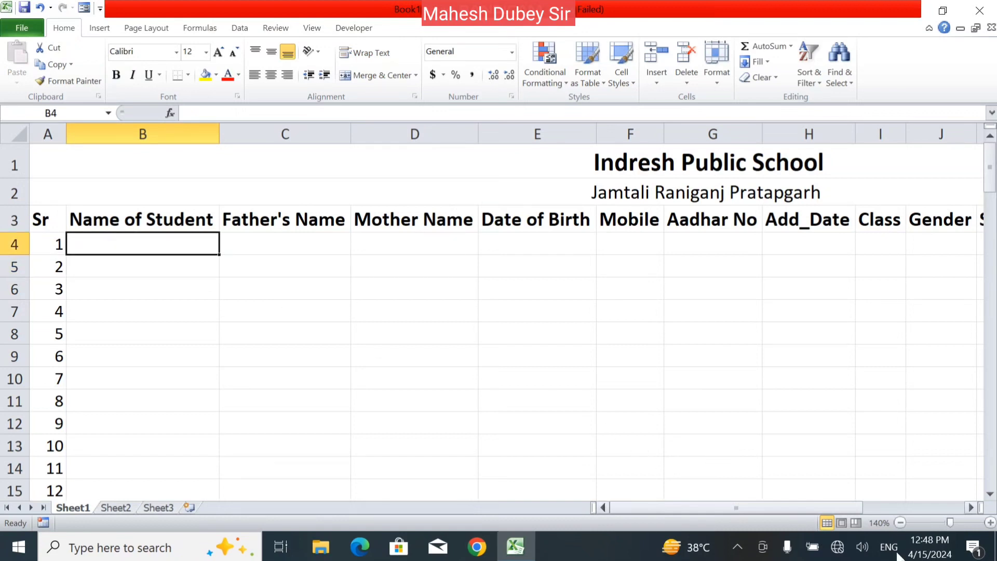
pyautogui.click(899, 522)
pyautogui.click(900, 523)
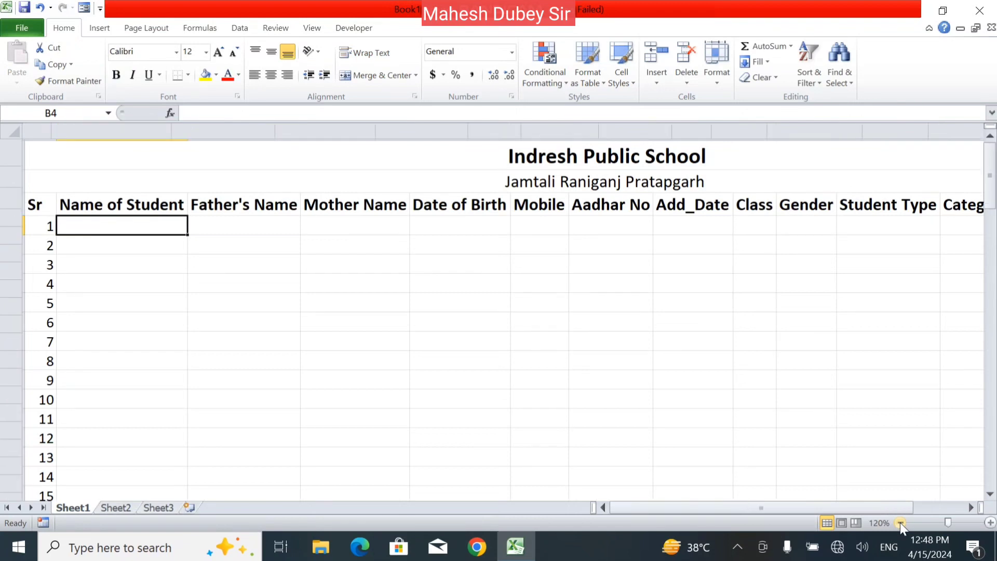
pyautogui.click(900, 523)
pyautogui.click(899, 522)
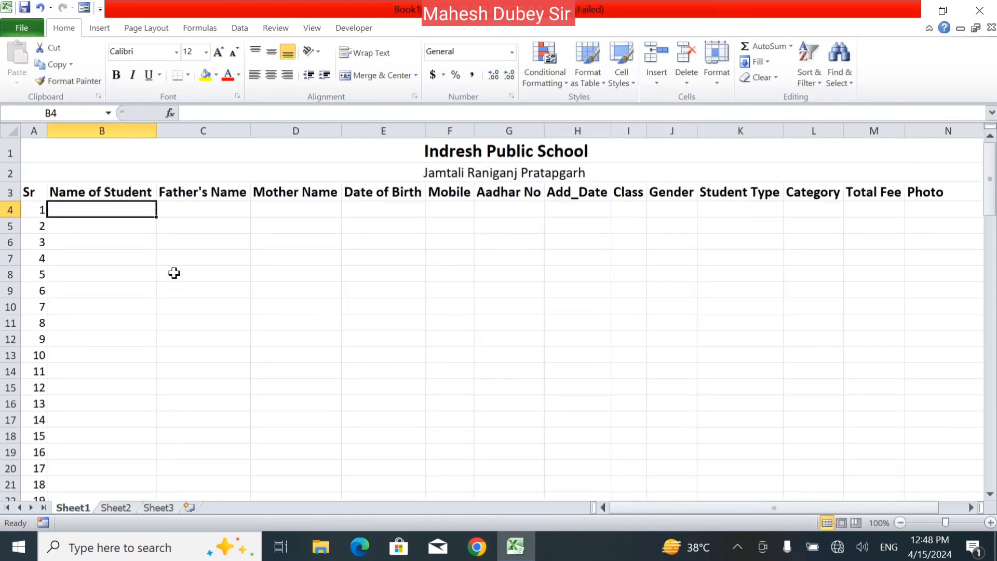
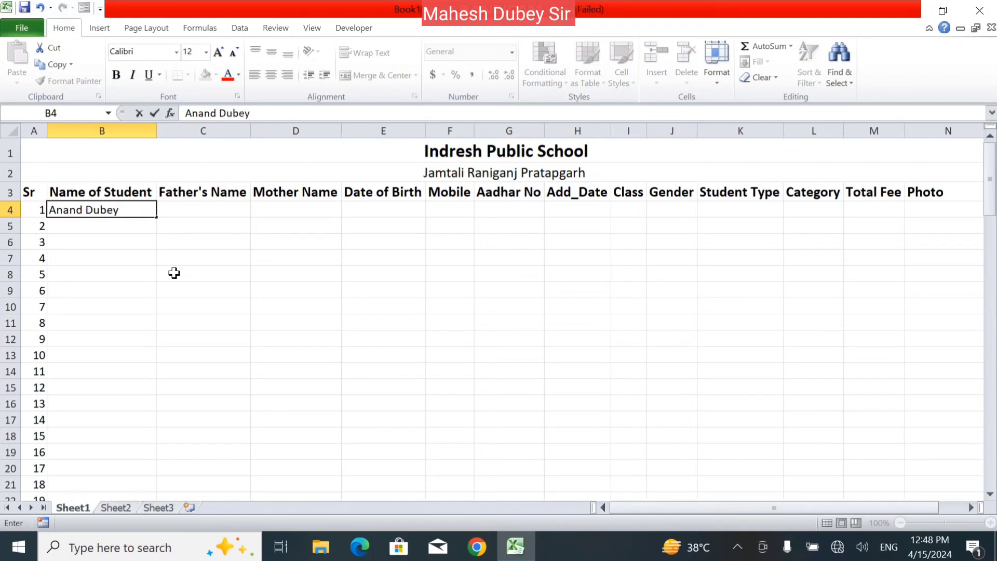
# - Enter the student's, father's and mother's names and birth date 01/01/2000 across B4:E4
pyautogui.press('Tab')
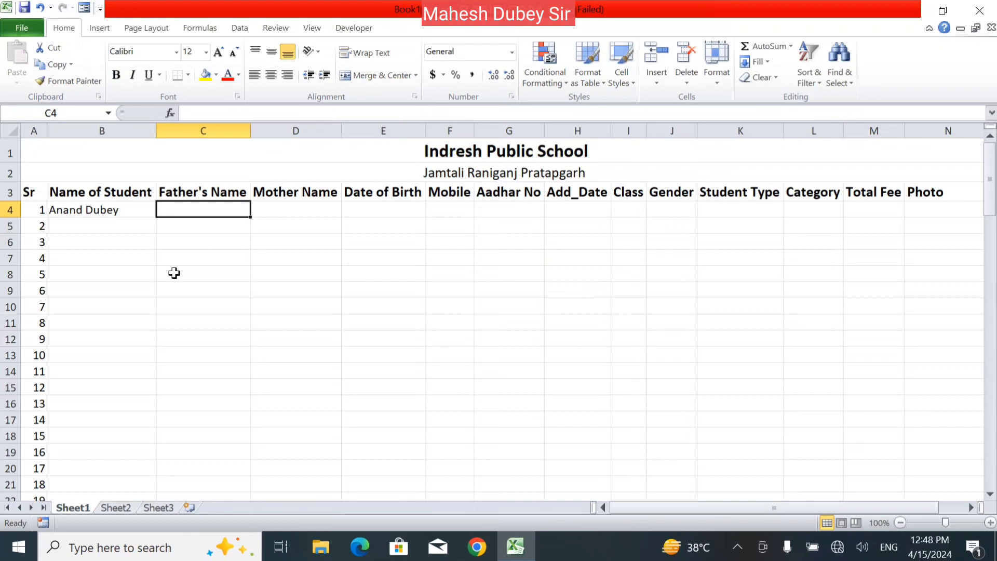
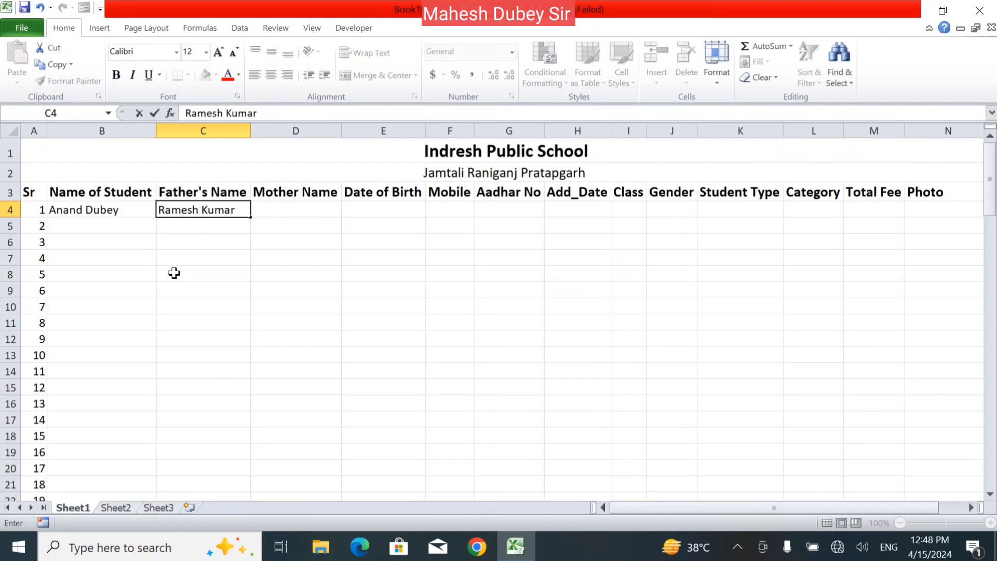
pyautogui.press('Tab')
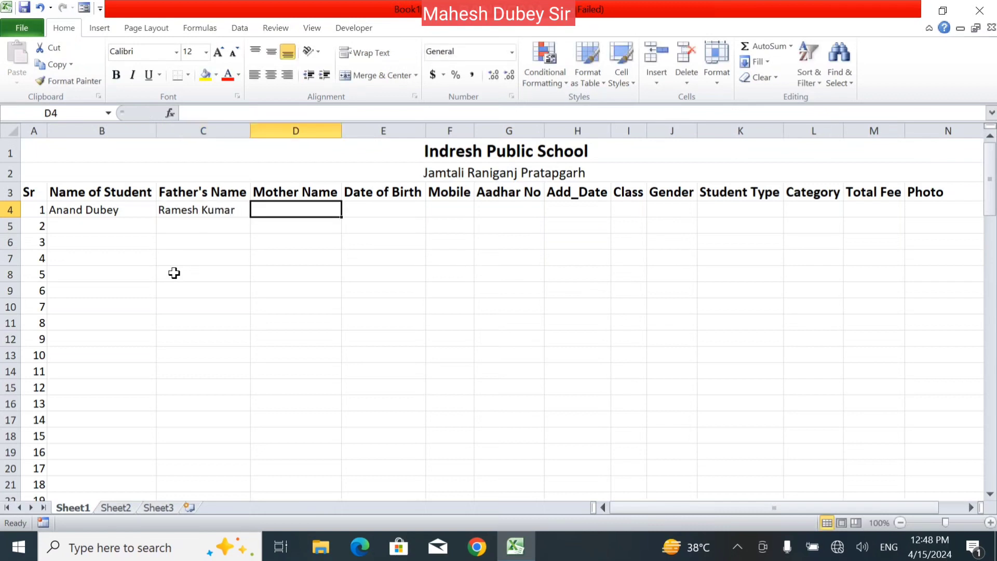
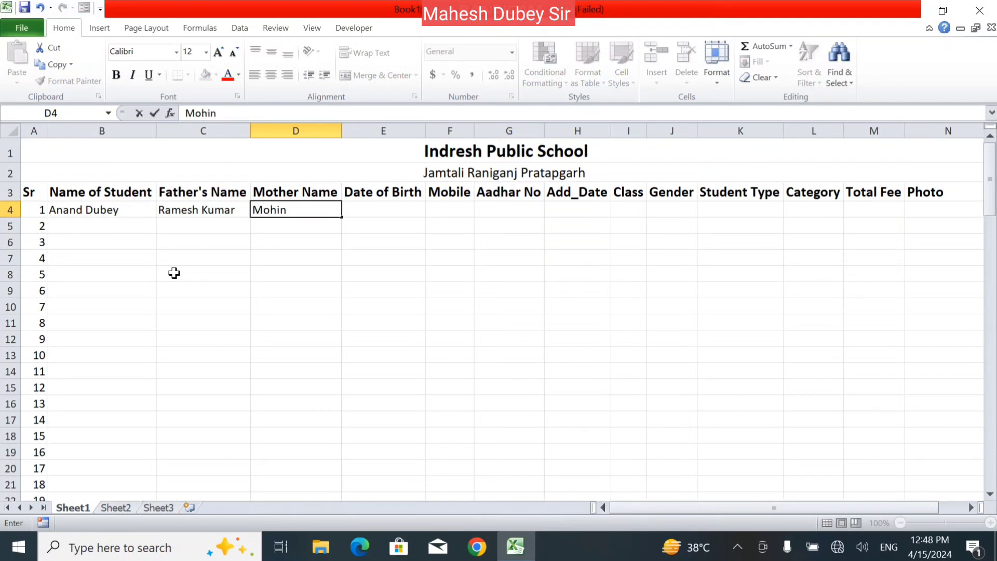
pyautogui.press('Tab')
pyautogui.write('01')
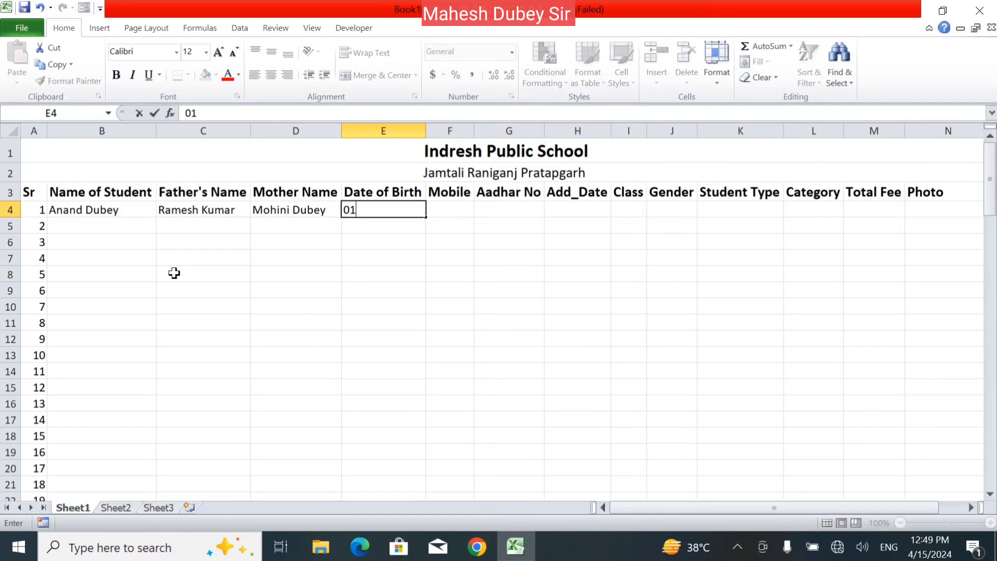
pyautogui.write('/01/2000')
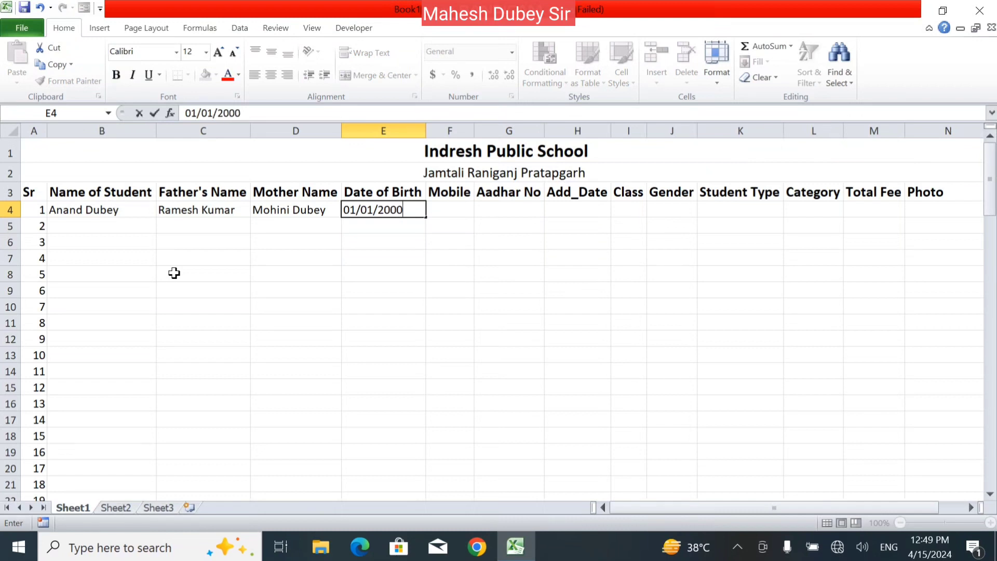
pyautogui.press('Tab')
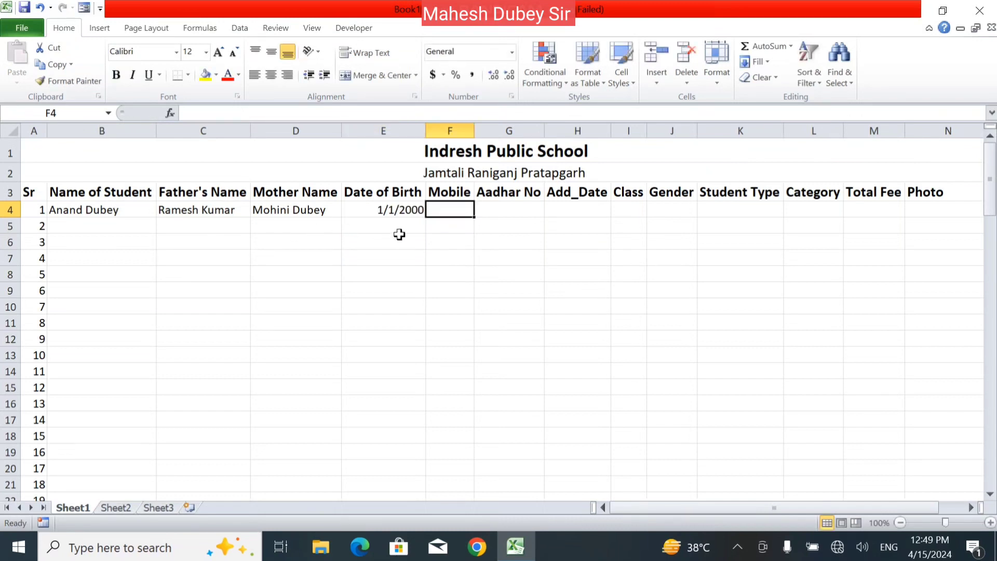
# - Apply the 14-Mar-01 date format to E4:E103 so E4 shows 1-Jan-00
pyautogui.click(403, 210)
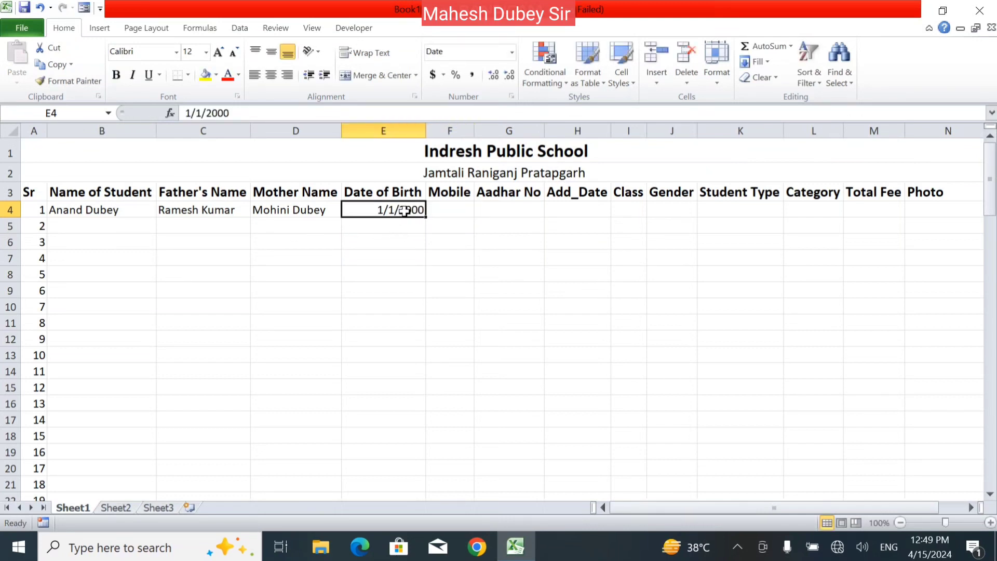
pyautogui.moveTo(404, 211); pyautogui.dragTo(396, 461)
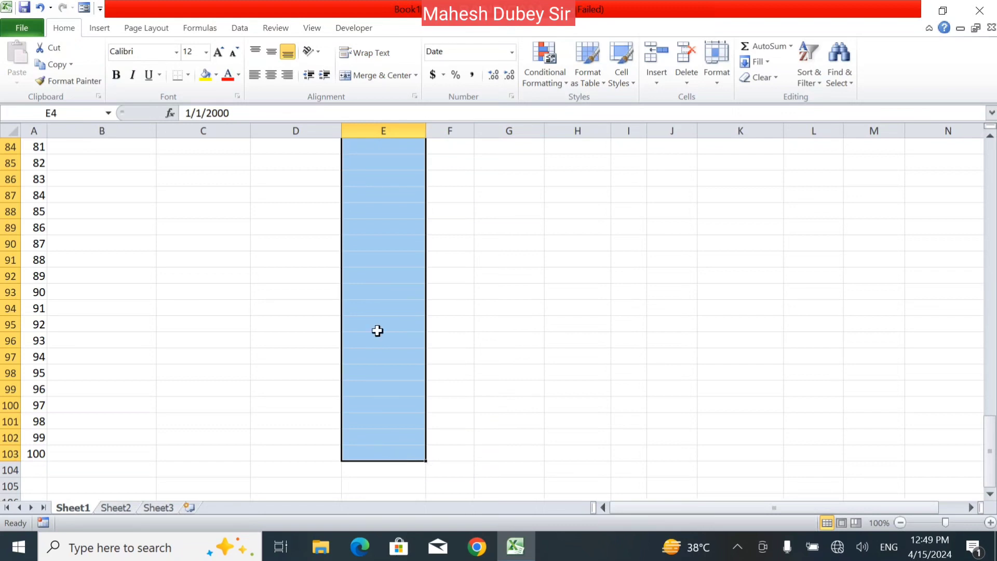
pyautogui.click(512, 52)
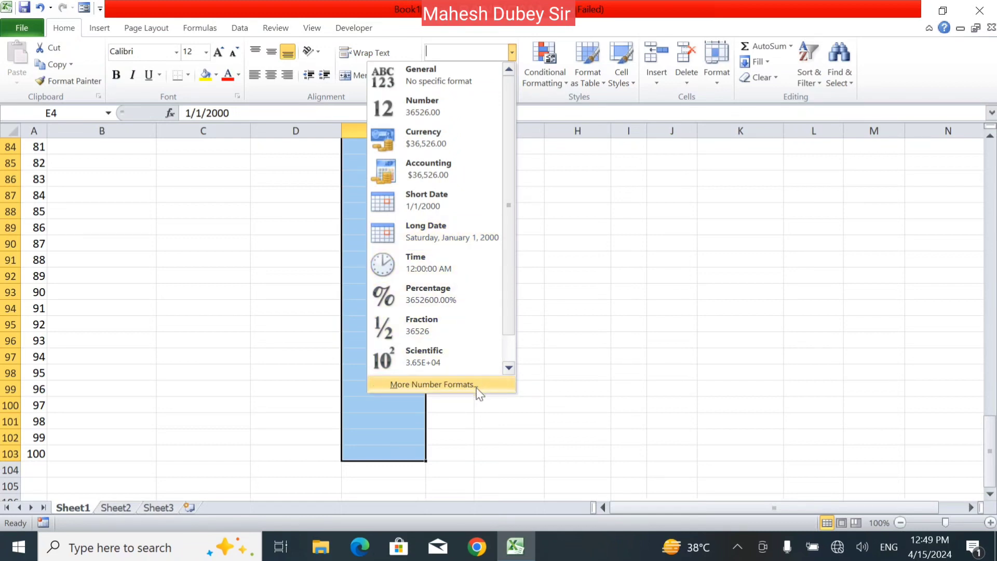
pyautogui.press('Escape')
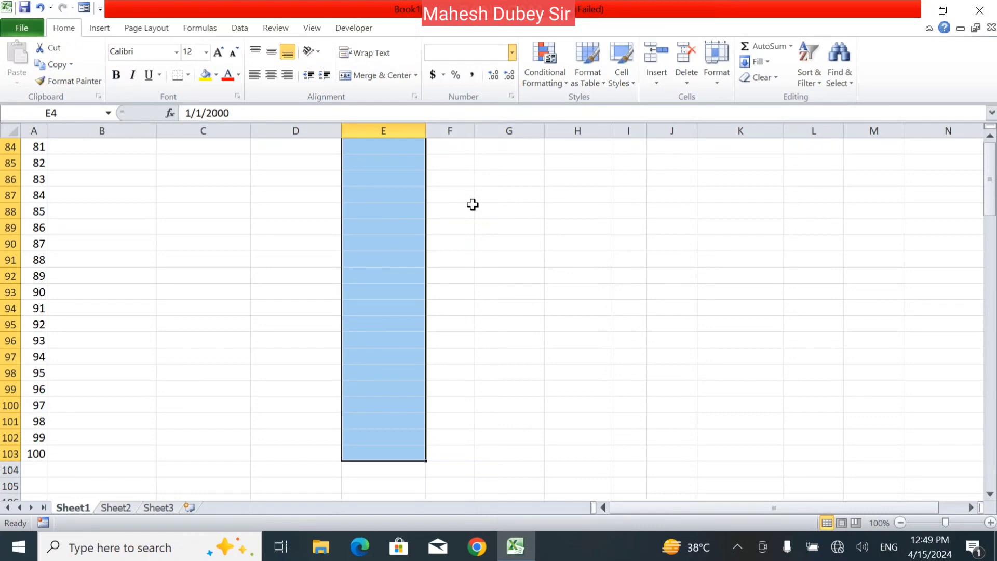
pyautogui.hotkey('ctrl', '1')
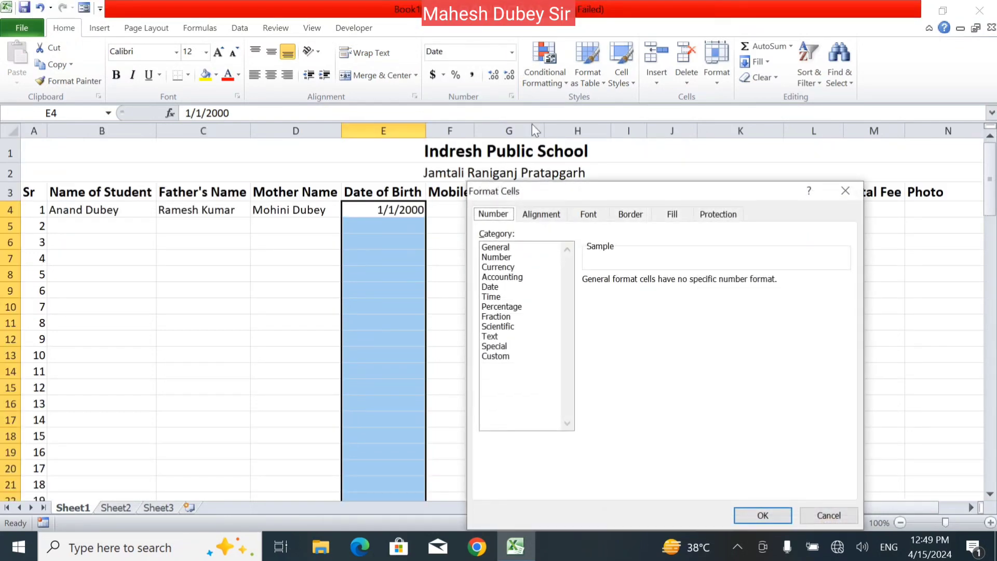
pyautogui.click(500, 288)
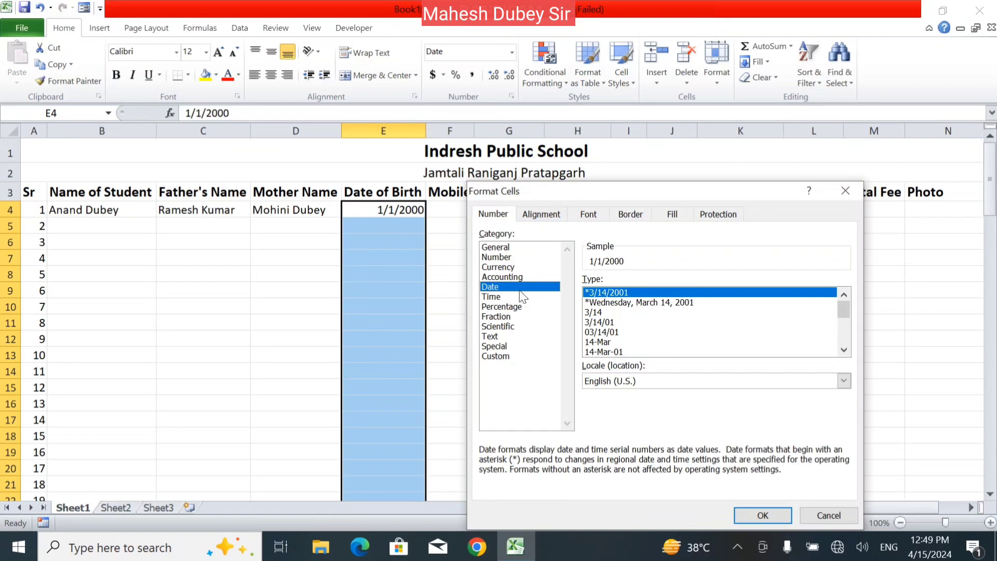
pyautogui.click(605, 352)
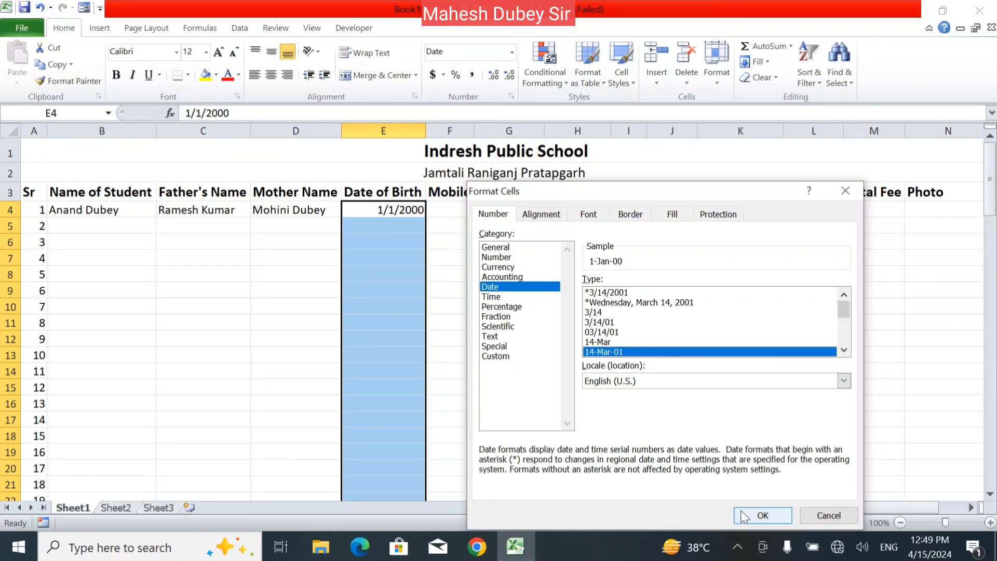
pyautogui.click(762, 515)
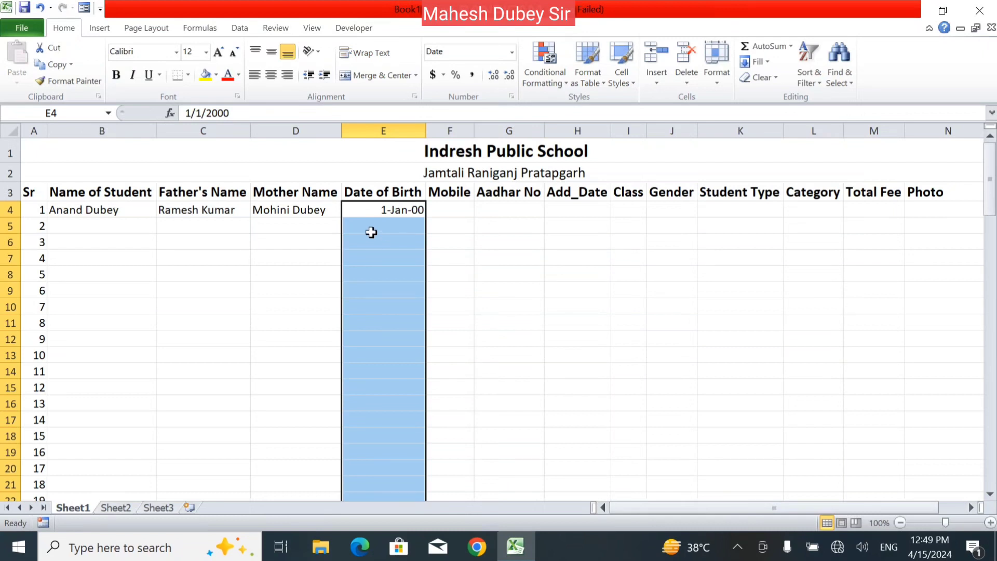
pyautogui.click(370, 232)
pyautogui.click(393, 209)
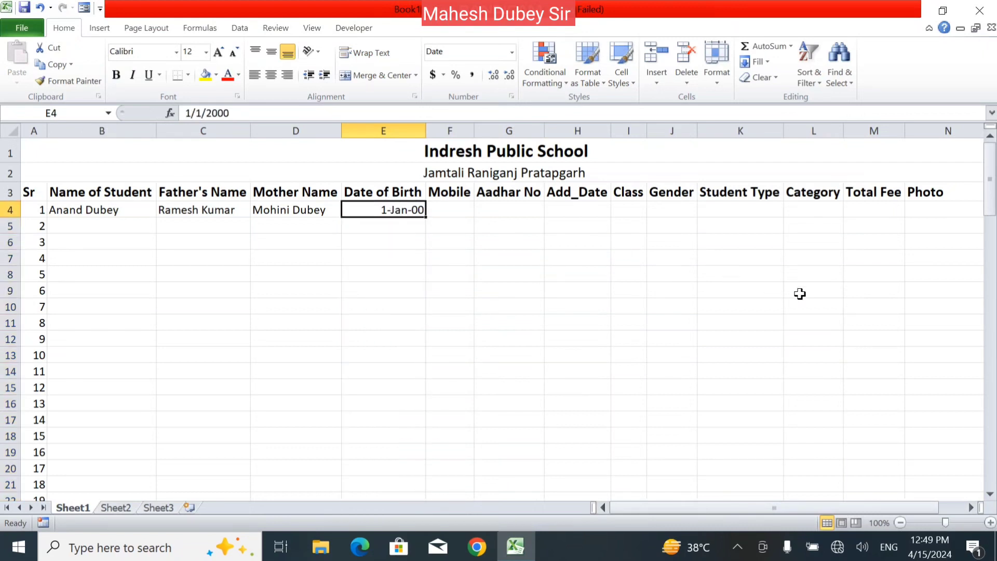
# - Change the birth year in E4 from 2000 to 2001
pyautogui.click(847, 289)
pyautogui.click(416, 211)
pyautogui.click(263, 115)
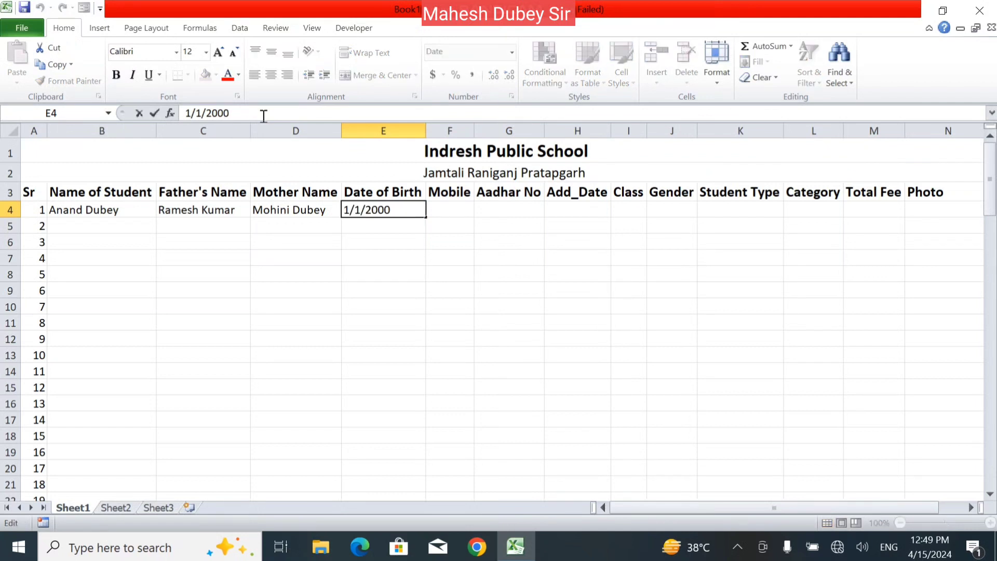
pyautogui.press('BackSpace')
pyautogui.write('1')
pyautogui.press('Tab')
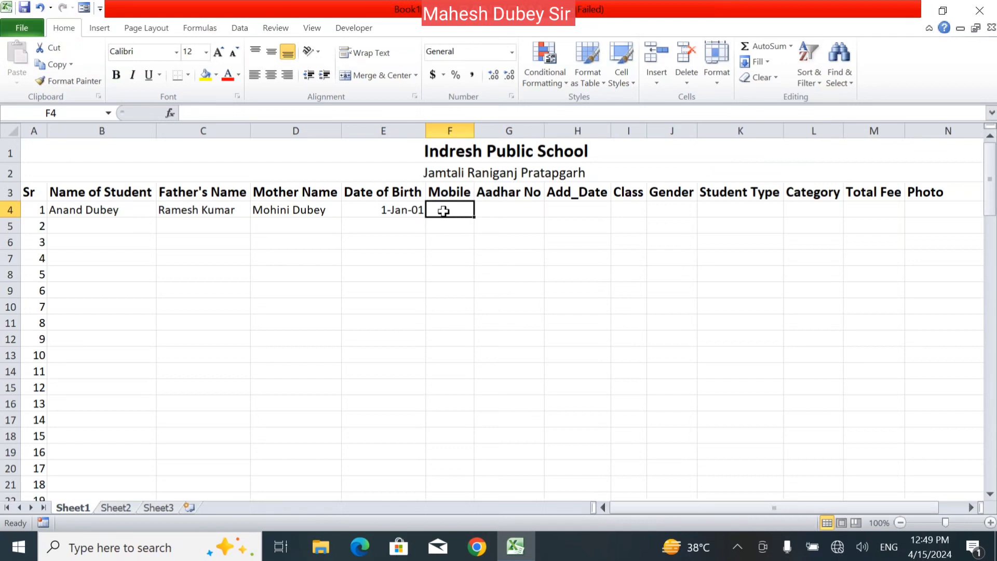
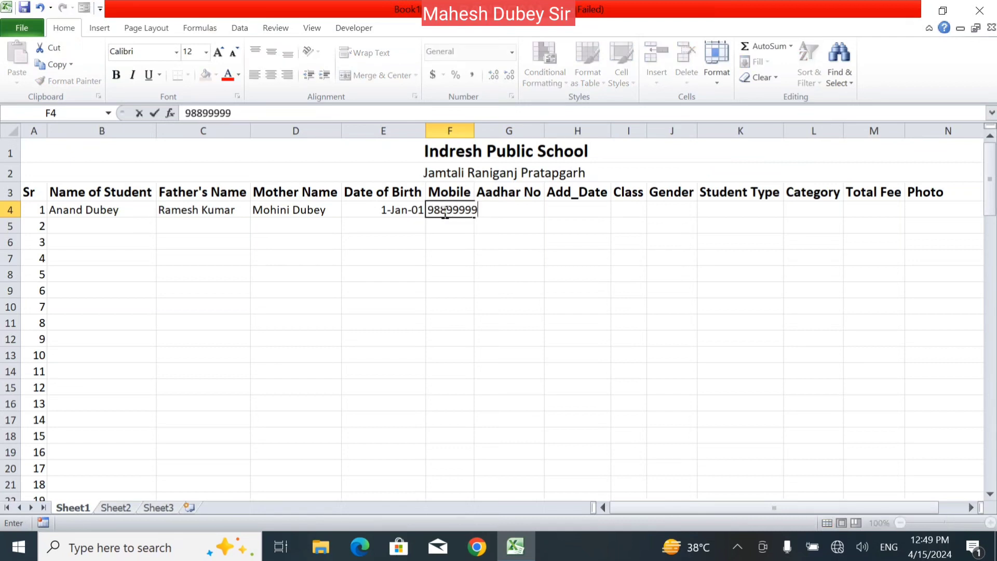
# - Enter the student's mobile number in F4 and type the Aadhar number in G4
pyautogui.press('Tab')
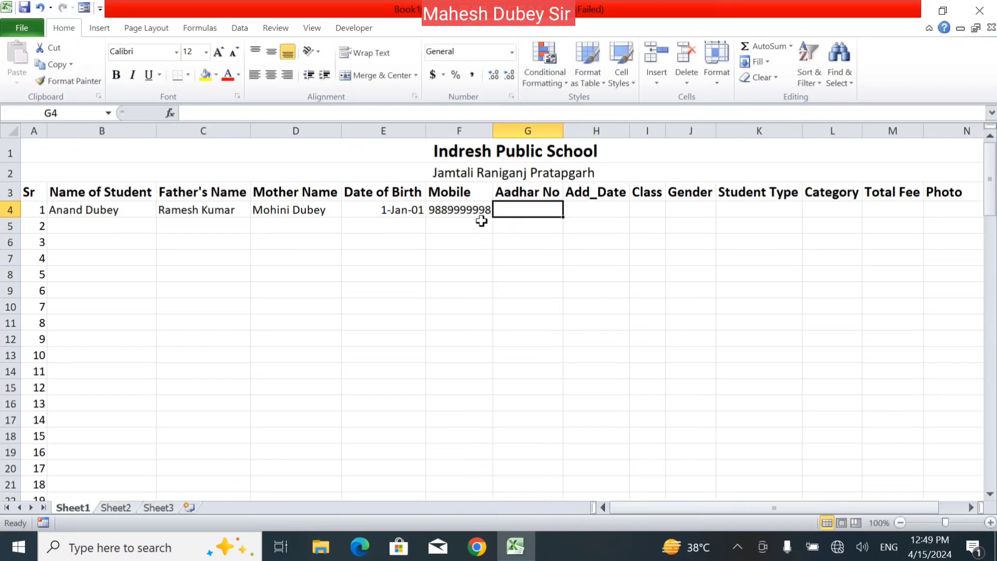
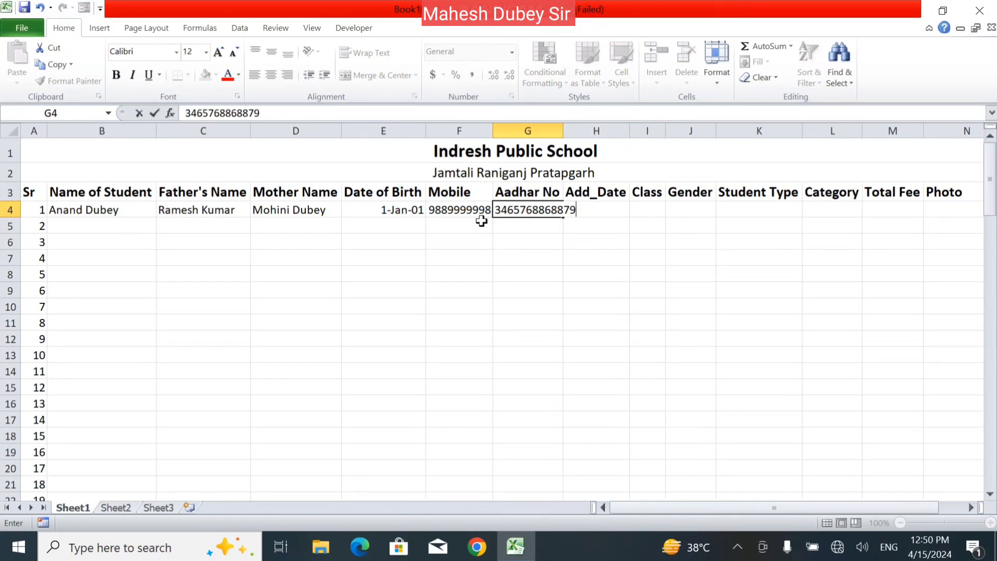
# - Format G4:G103 as Number with zero decimal places so the Aadhar number shows fully
pyautogui.press('Tab')
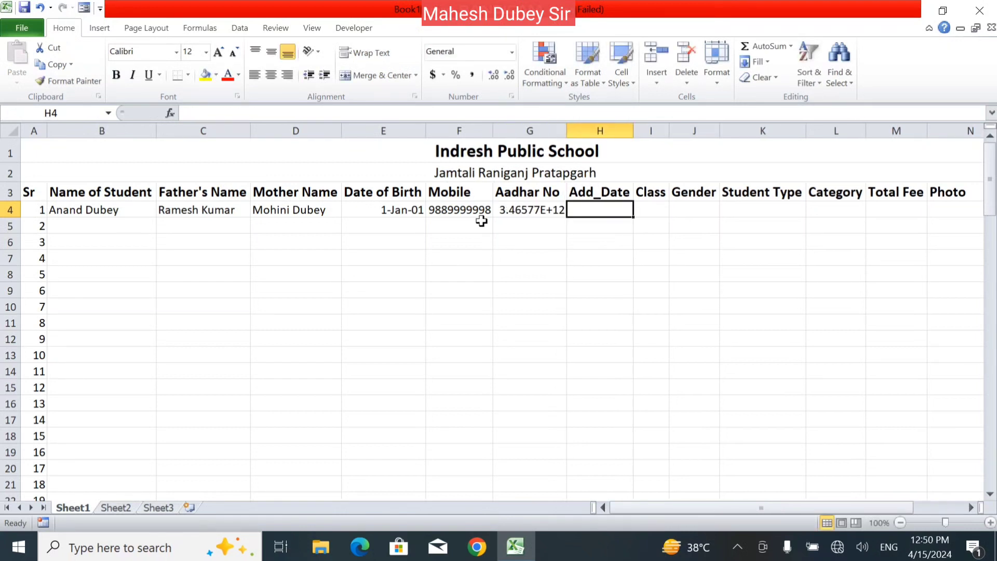
pyautogui.click(548, 211)
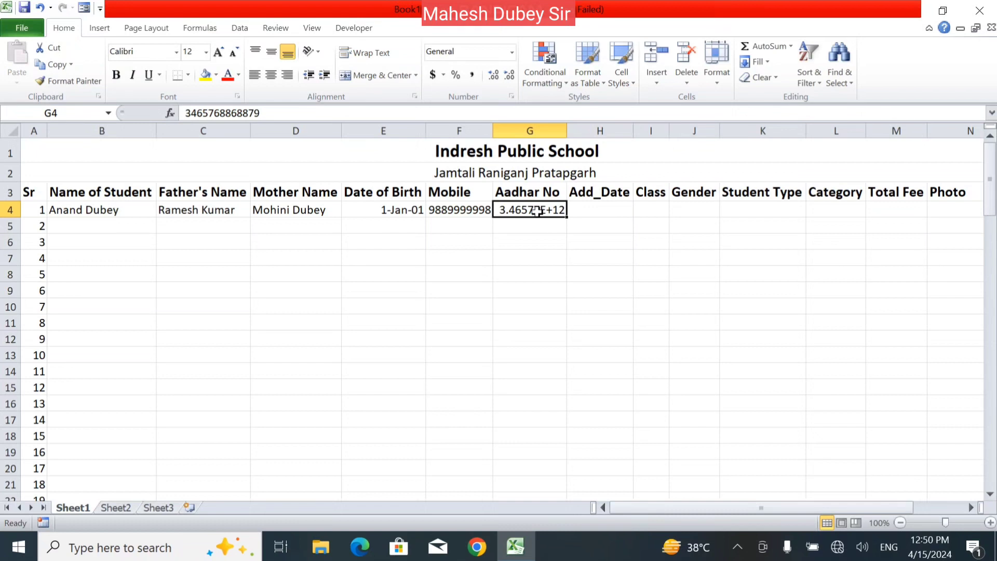
pyautogui.moveTo(539, 211); pyautogui.dragTo(516, 468)
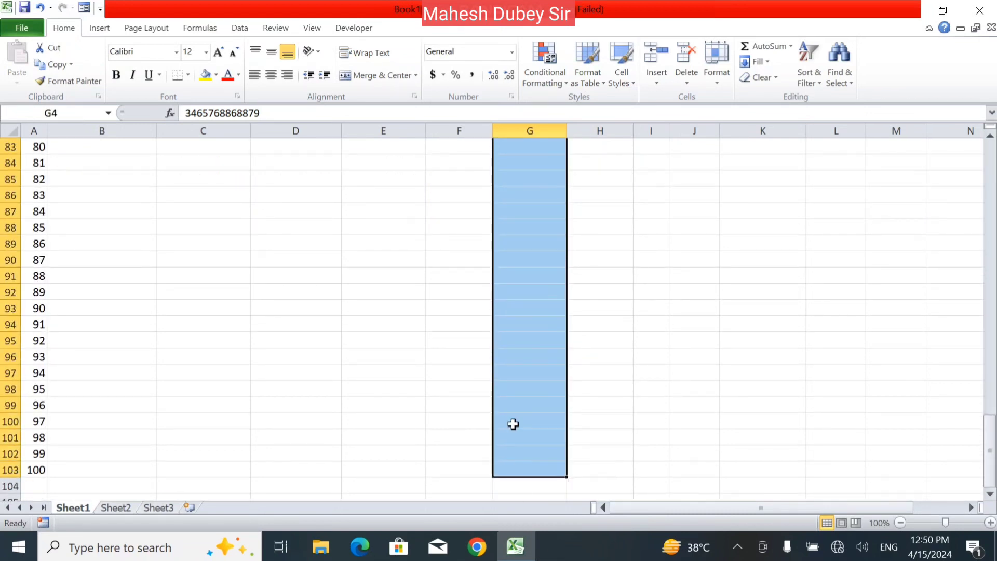
pyautogui.click(513, 51)
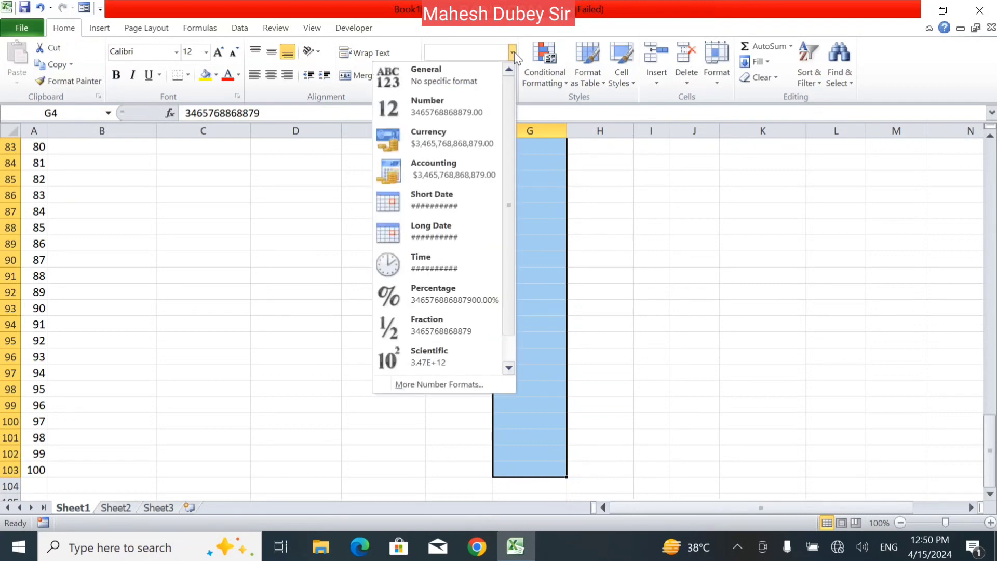
pyautogui.click(474, 107)
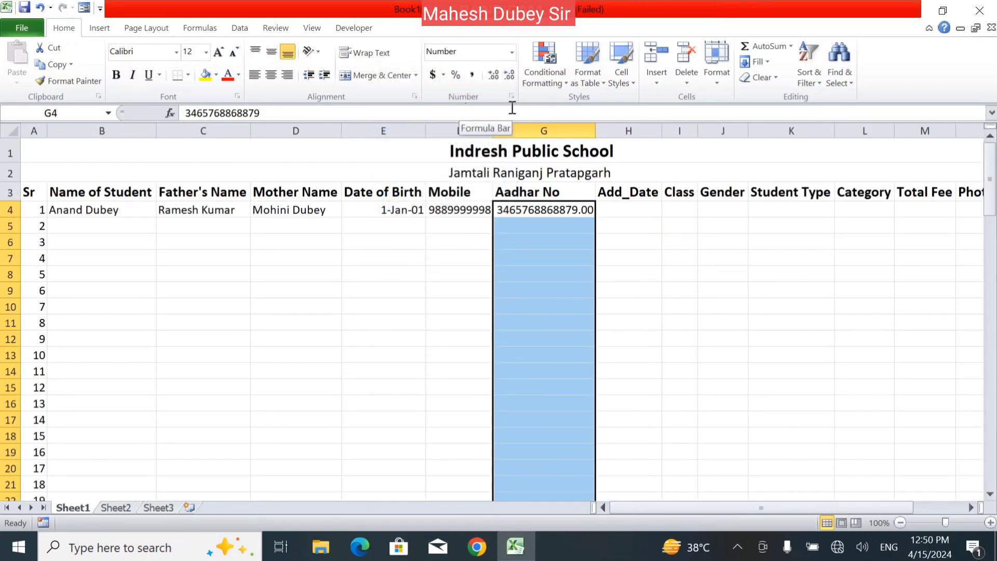
pyautogui.doubleClick(514, 76)
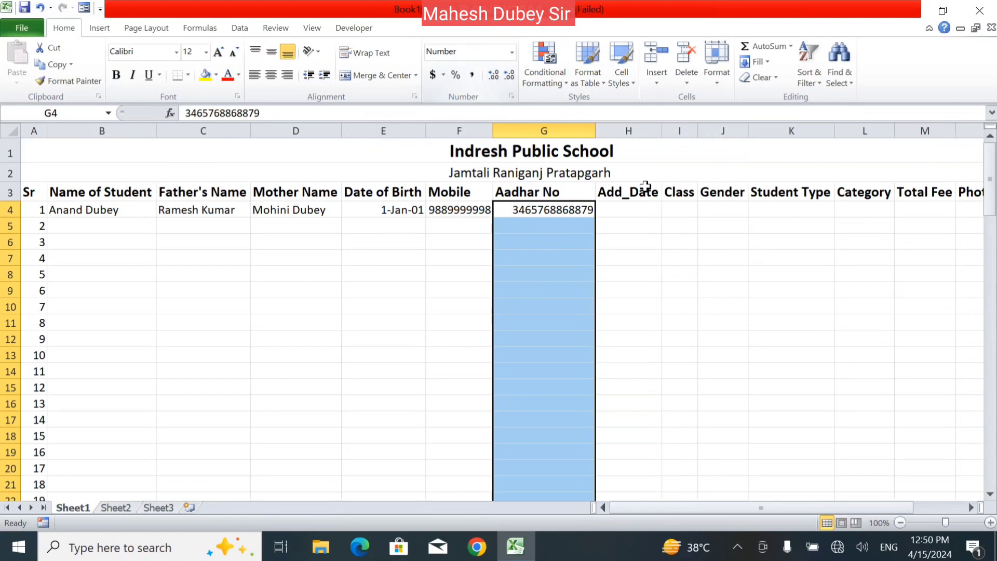
# - Enter admission date 01/04/2024 in H4 and class 2nd in I4
pyautogui.click(615, 211)
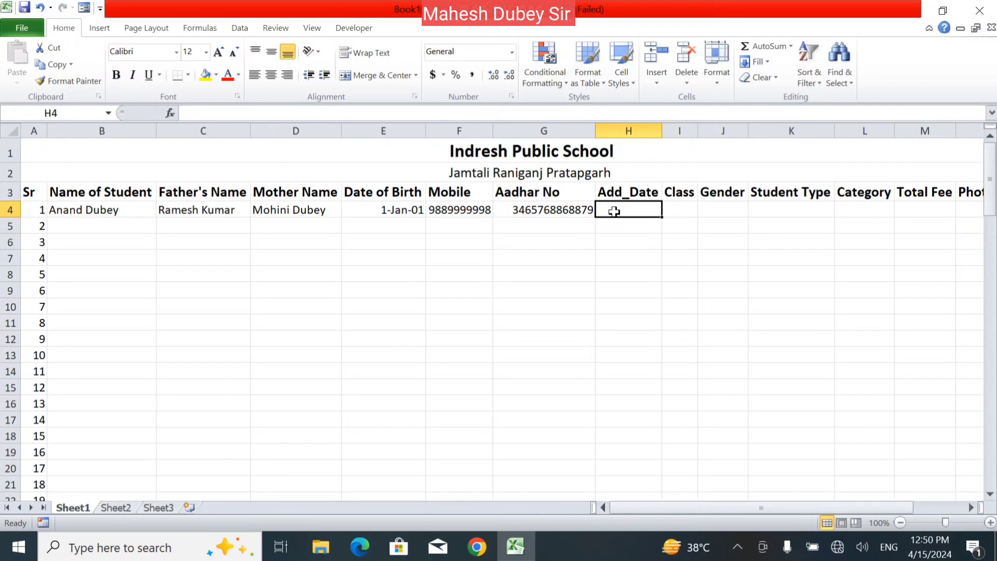
pyautogui.write('01/')
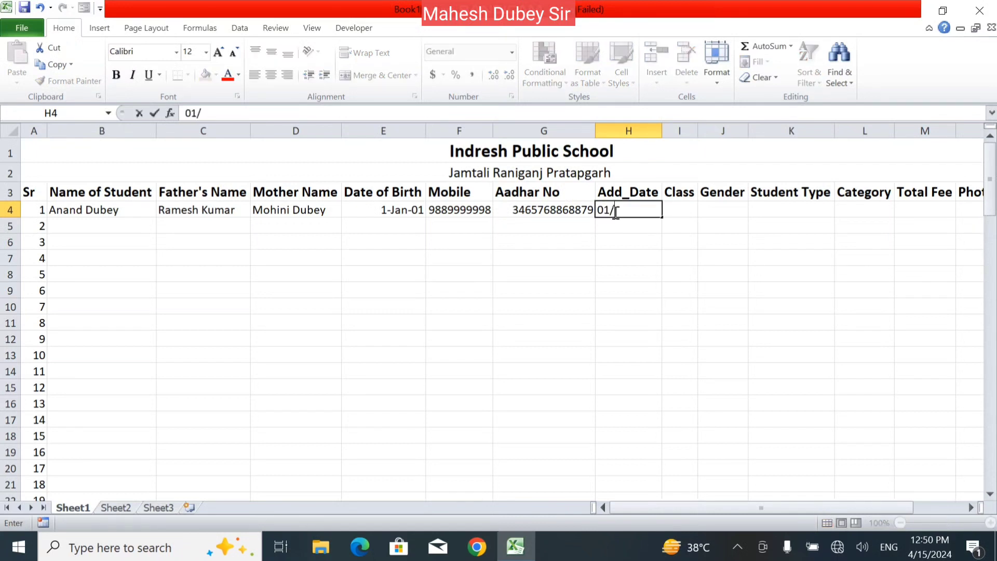
pyautogui.write('04/2024')
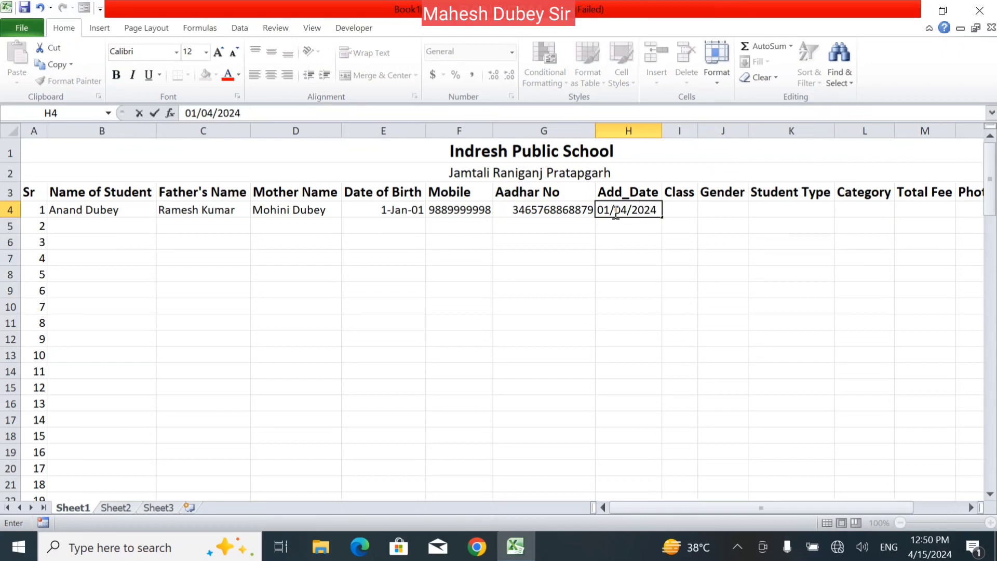
pyautogui.press('Tab')
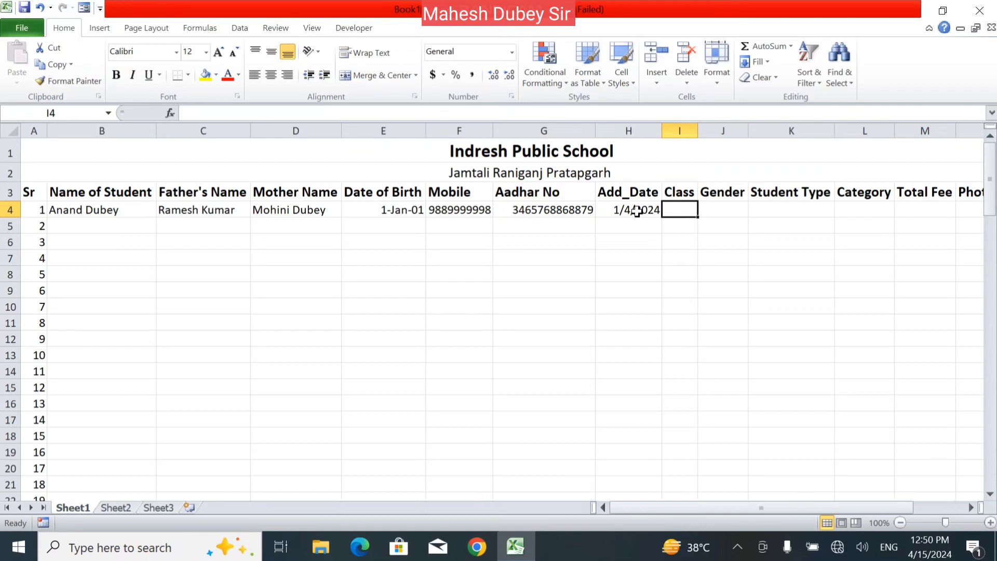
pyautogui.write('2')
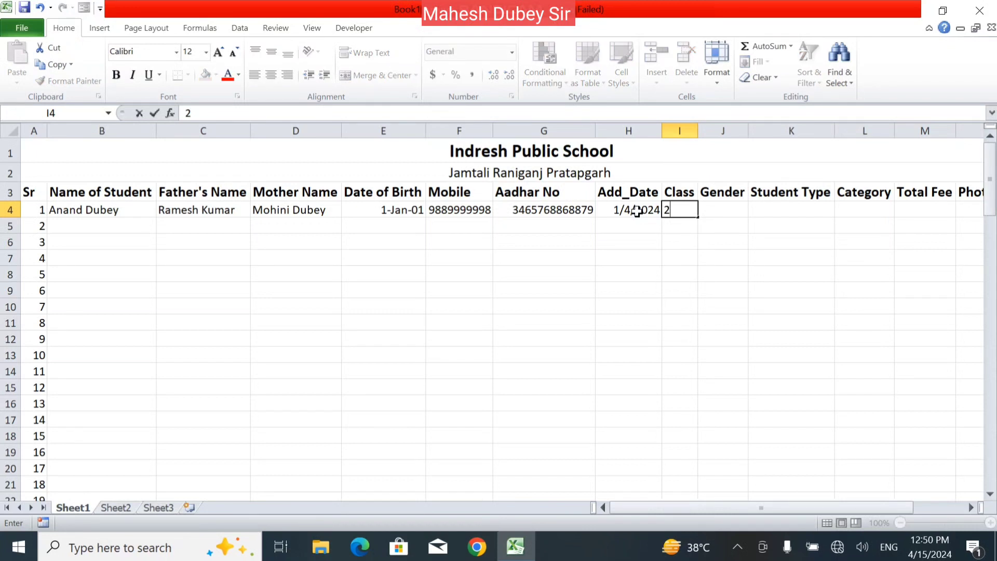
pyautogui.write('N')
pyautogui.press('BackSpace')
pyautogui.write('nd')
# - Make the 'nd' of 2nd in I4 superscript
pyautogui.moveTo(684, 209); pyautogui.dragTo(670, 210)
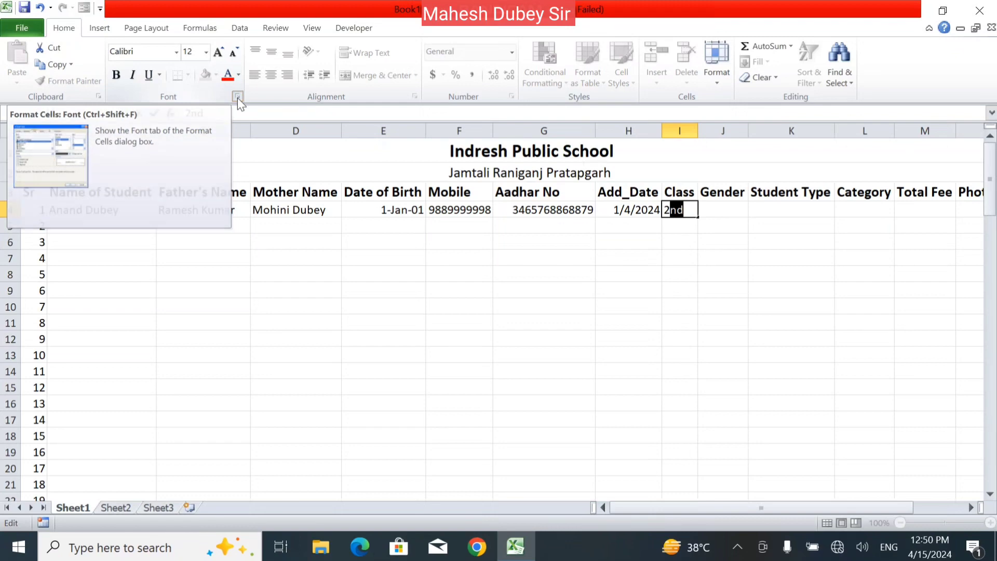
pyautogui.click(238, 97)
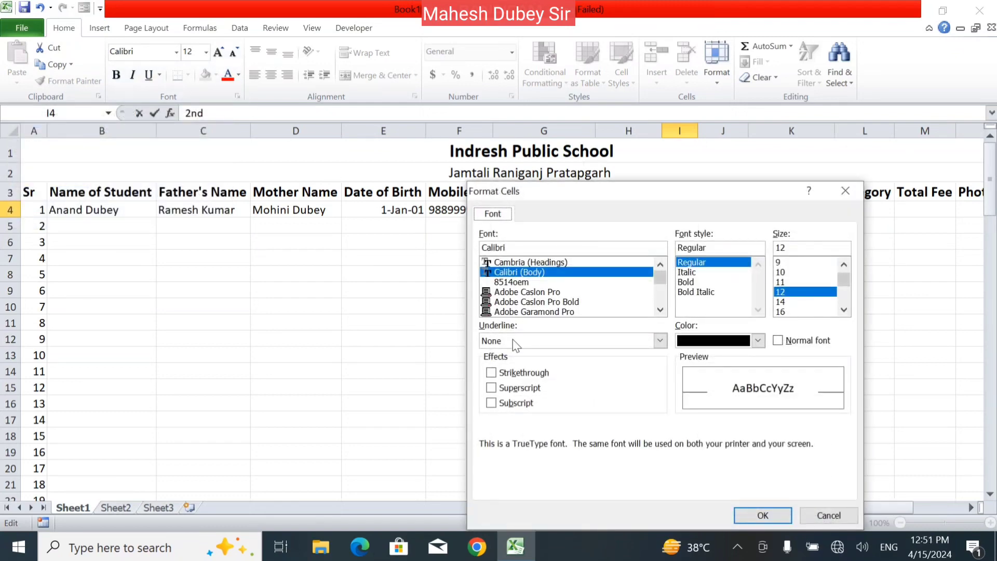
pyautogui.click(492, 387)
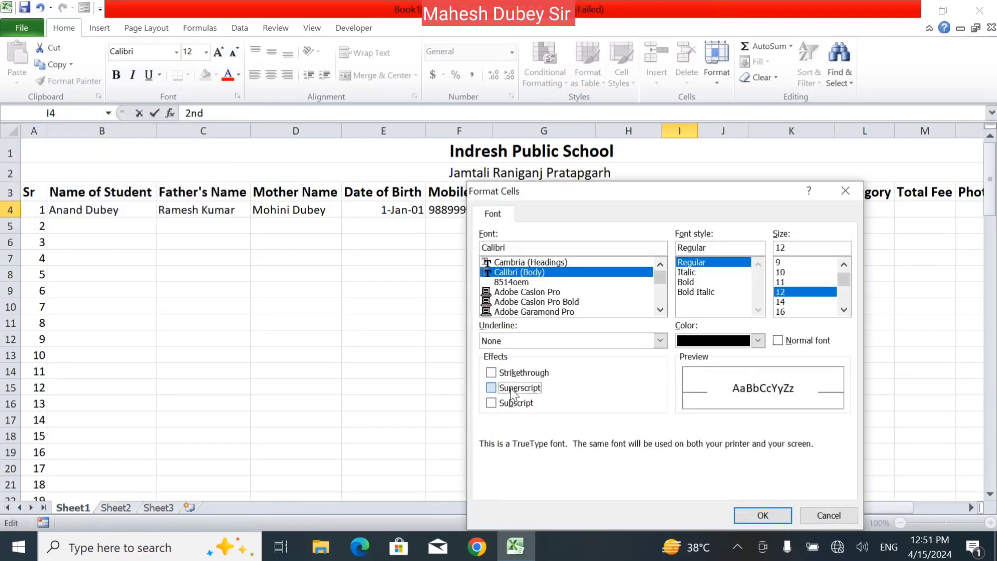
pyautogui.click(747, 520)
pyautogui.click(704, 310)
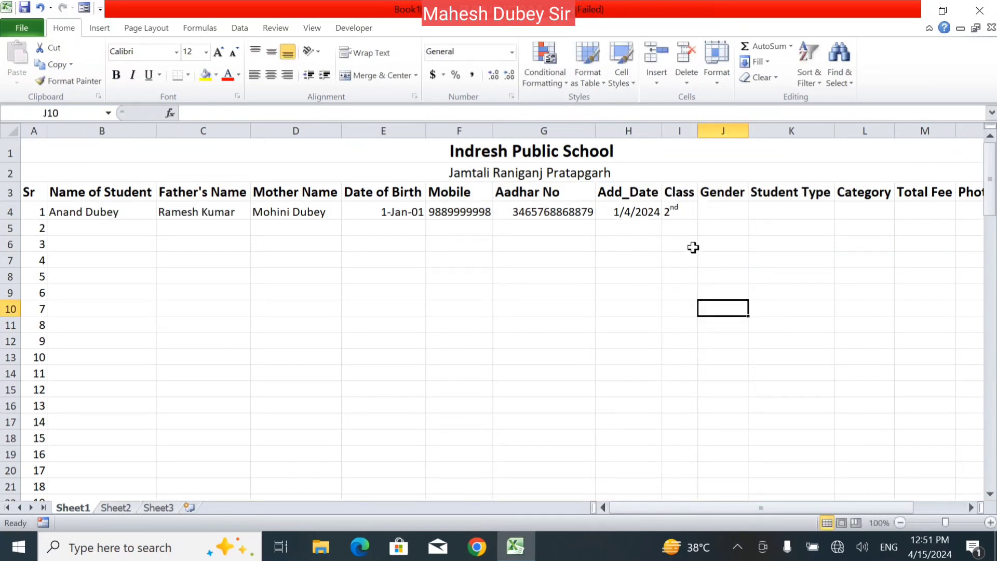
pyautogui.click(709, 213)
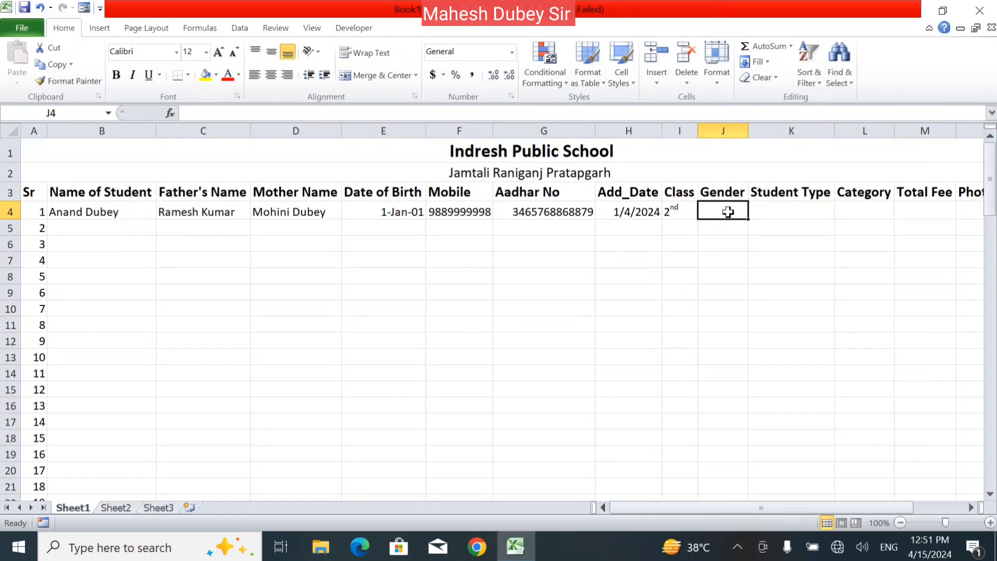
# - Enter Male, Regular, GEN and fee 7000 across J4:M4
pyautogui.write('Male')
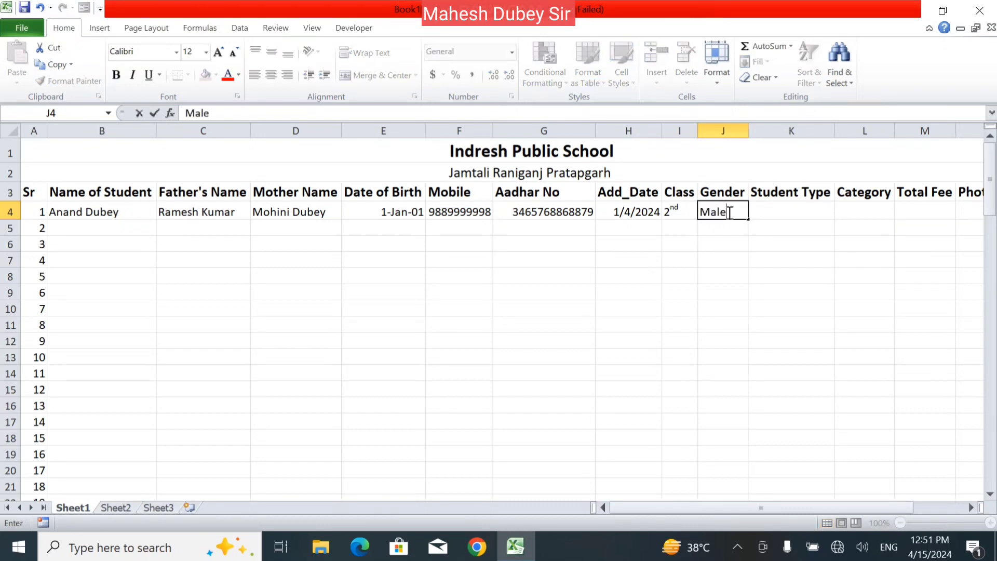
pyautogui.press('Tab')
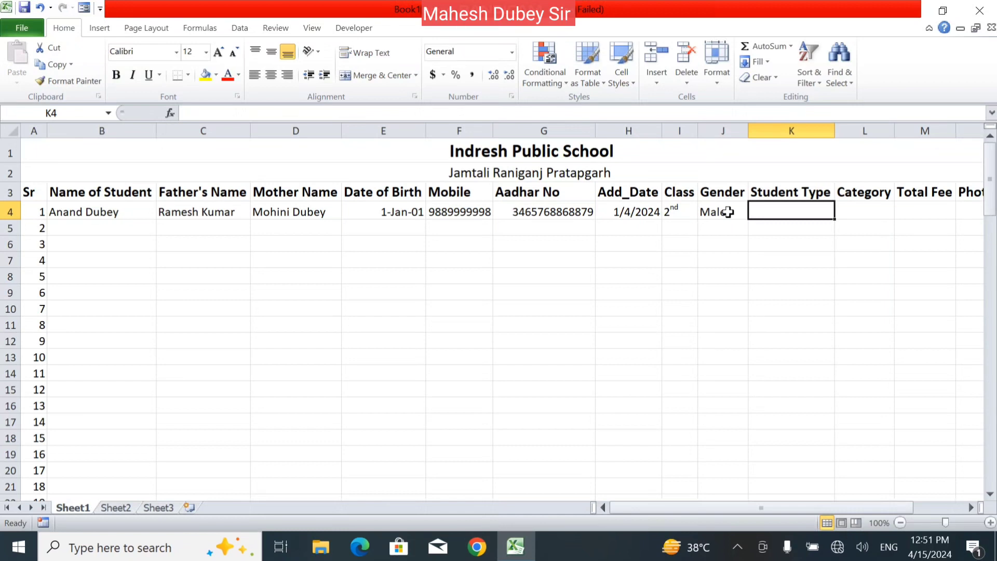
pyautogui.write('Regular')
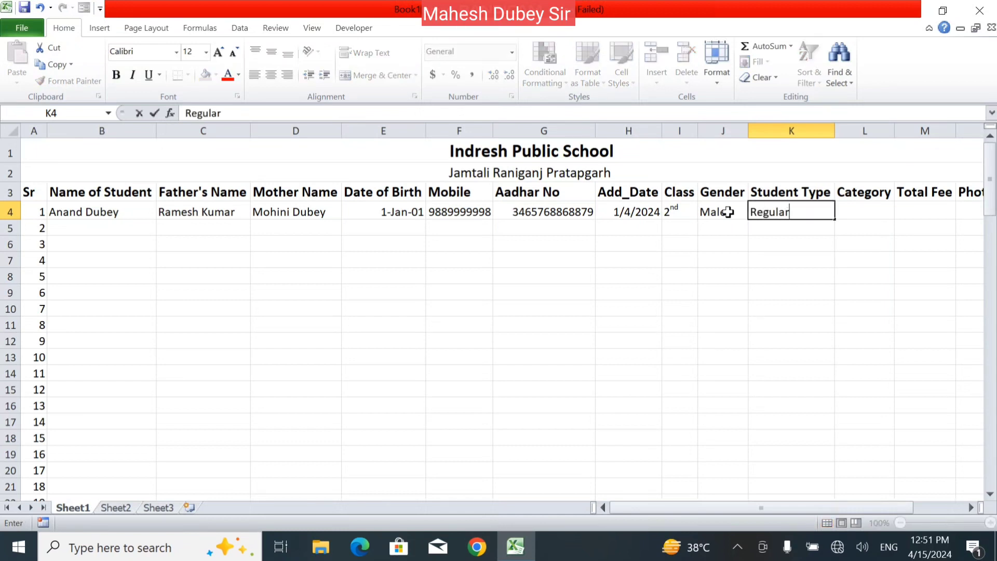
pyautogui.press('Tab')
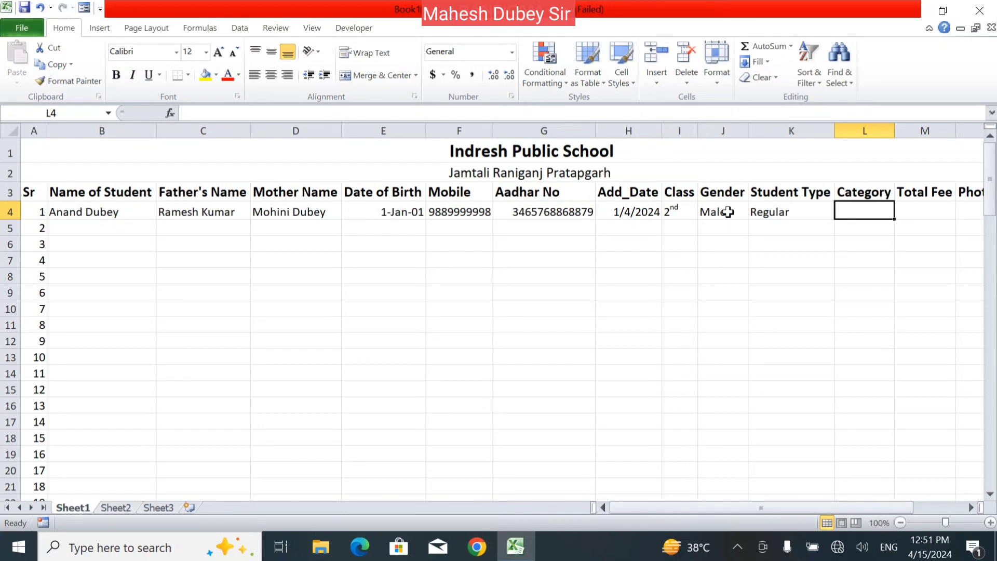
pyautogui.write('GEN')
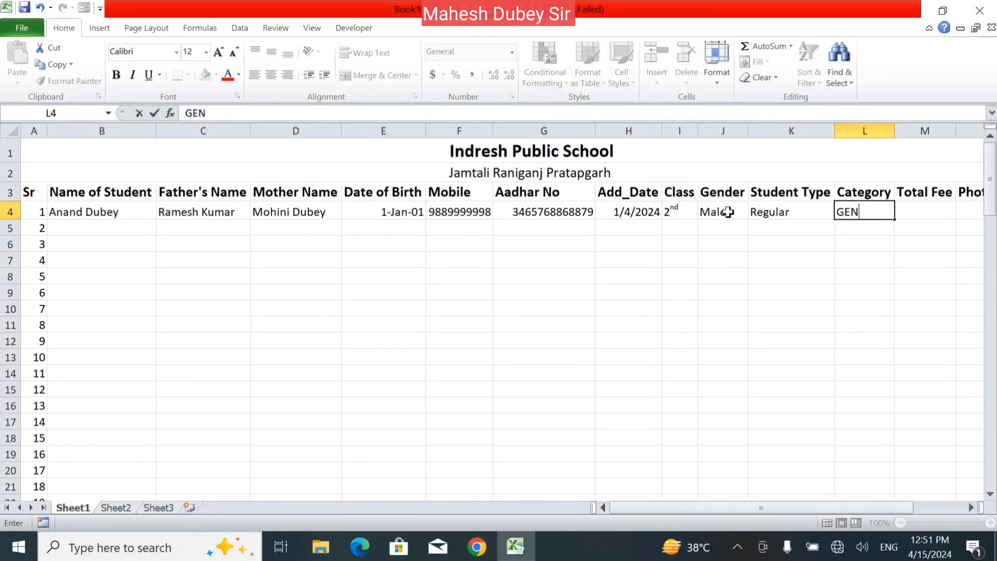
pyautogui.press('Tab')
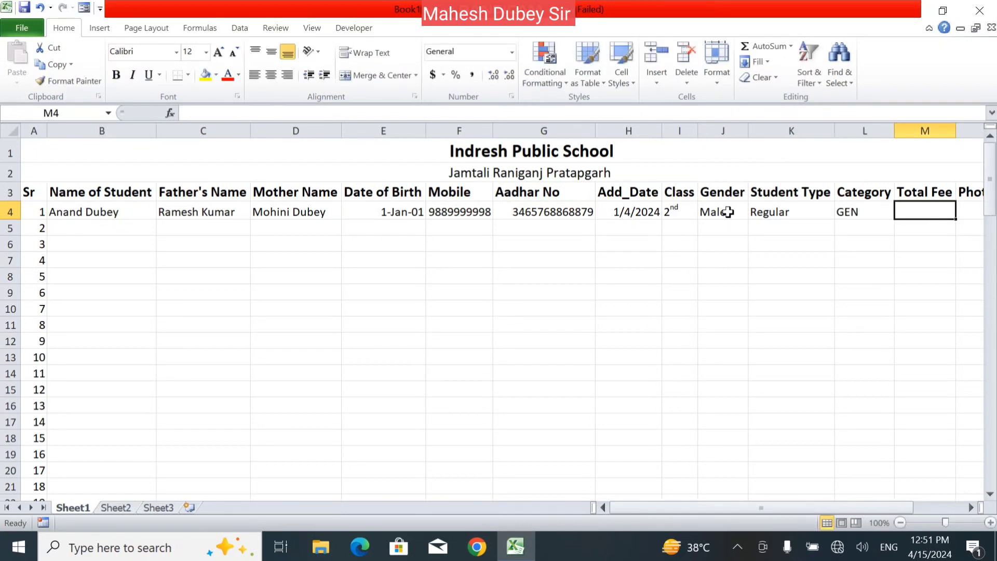
pyautogui.write('7000')
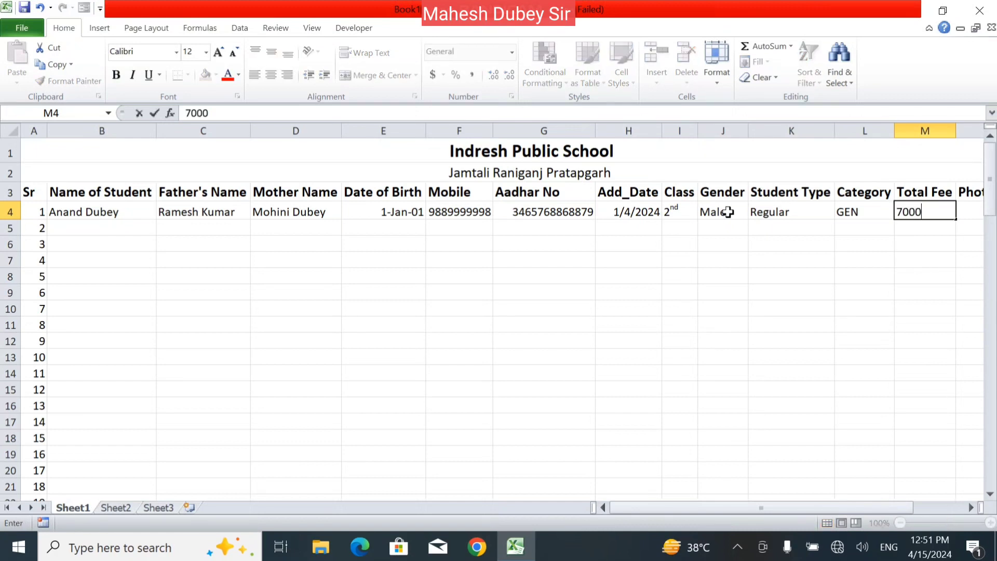
pyautogui.press('Tab')
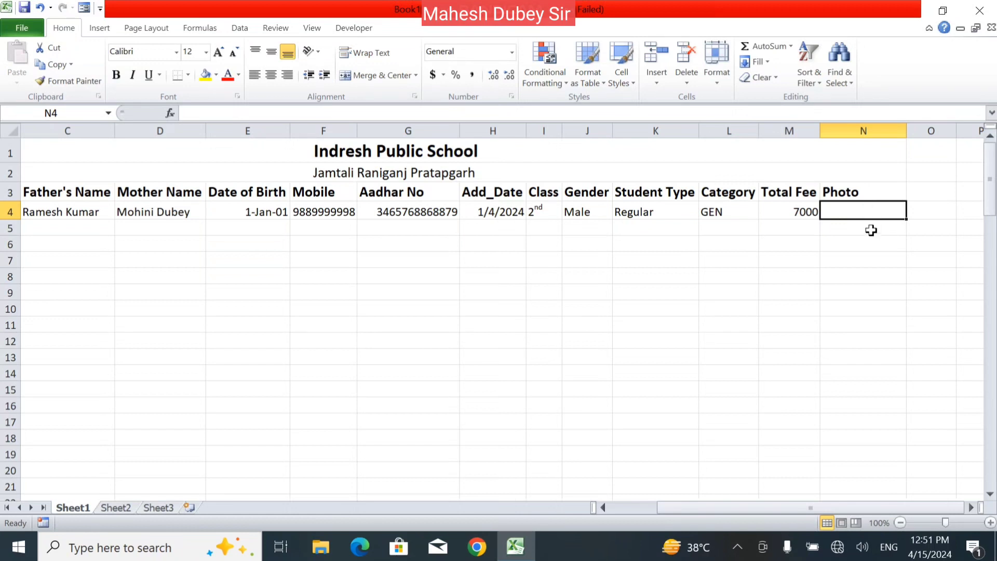
# - Insert the New 2 picture into the sheet
pyautogui.click(101, 35)
pyautogui.click(91, 58)
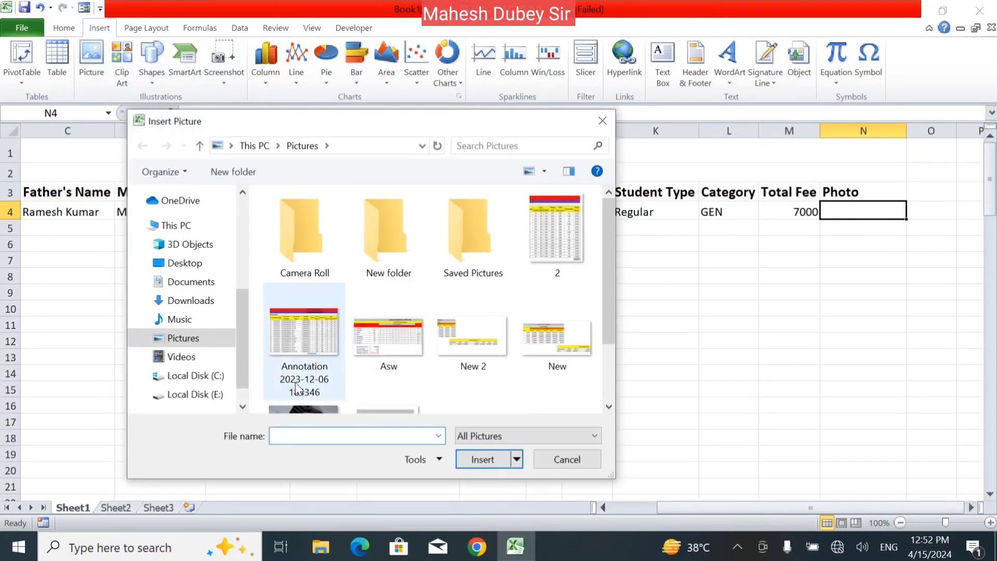
pyautogui.click(474, 340)
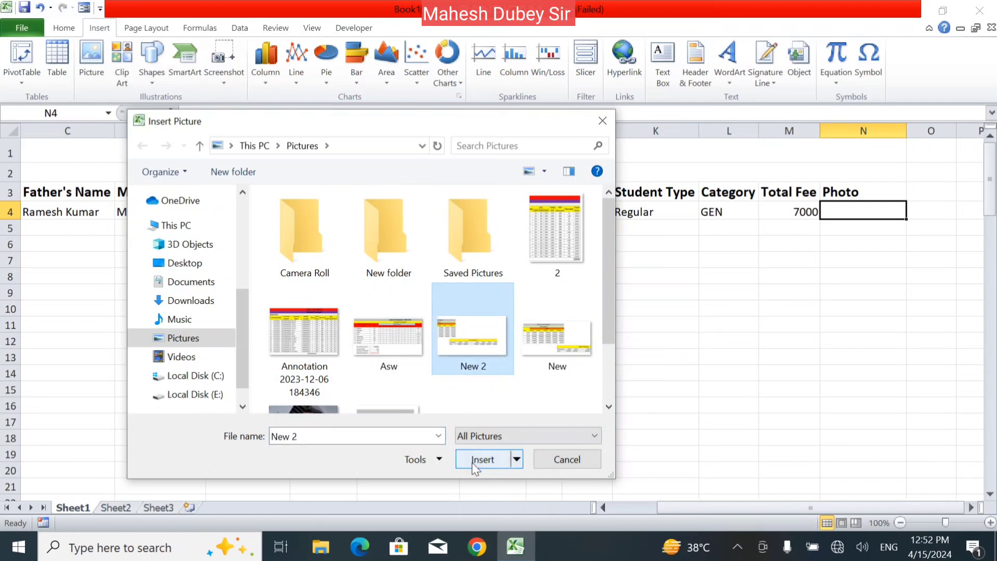
pyautogui.click(474, 460)
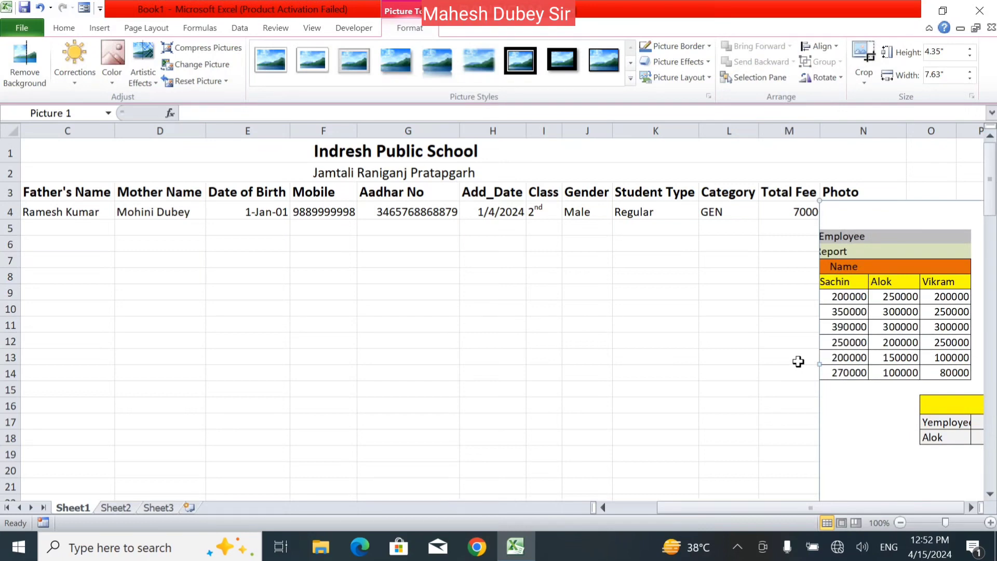
# - Crop the picture down to just the employee name table
pyautogui.moveTo(904, 322); pyautogui.dragTo(374, 278)
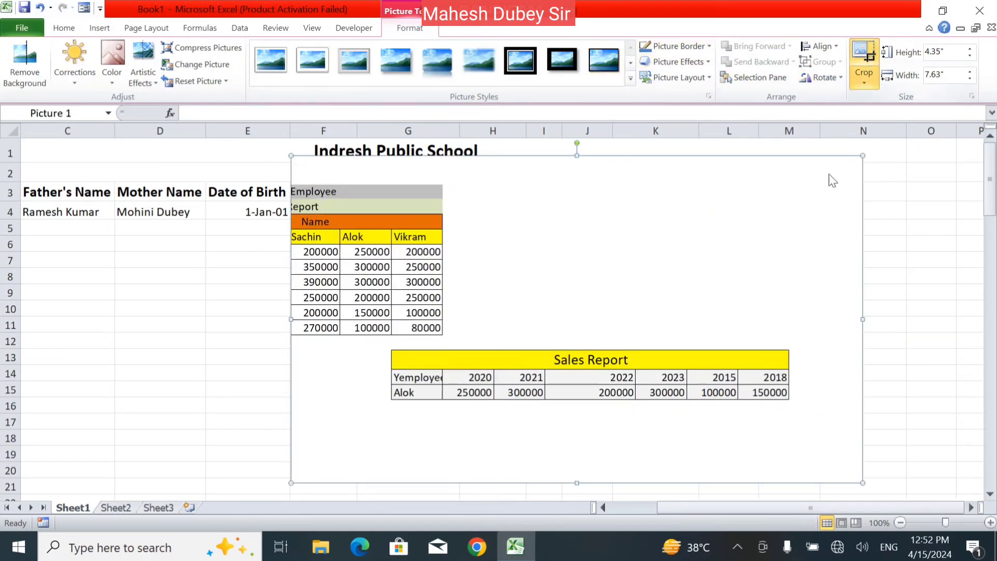
pyautogui.moveTo(861, 482); pyautogui.dragTo(550, 347)
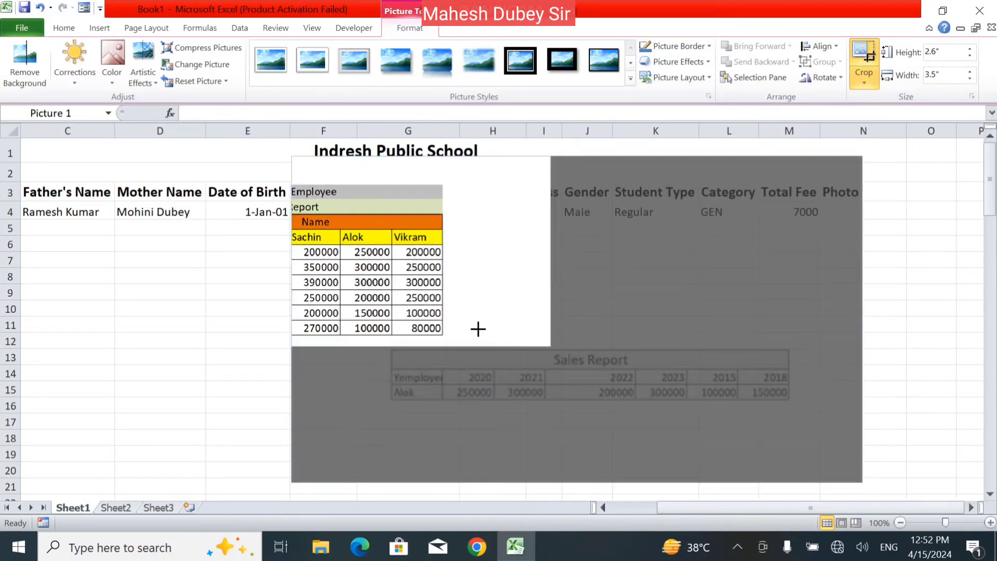
pyautogui.moveTo(478, 329); pyautogui.dragTo(437, 331)
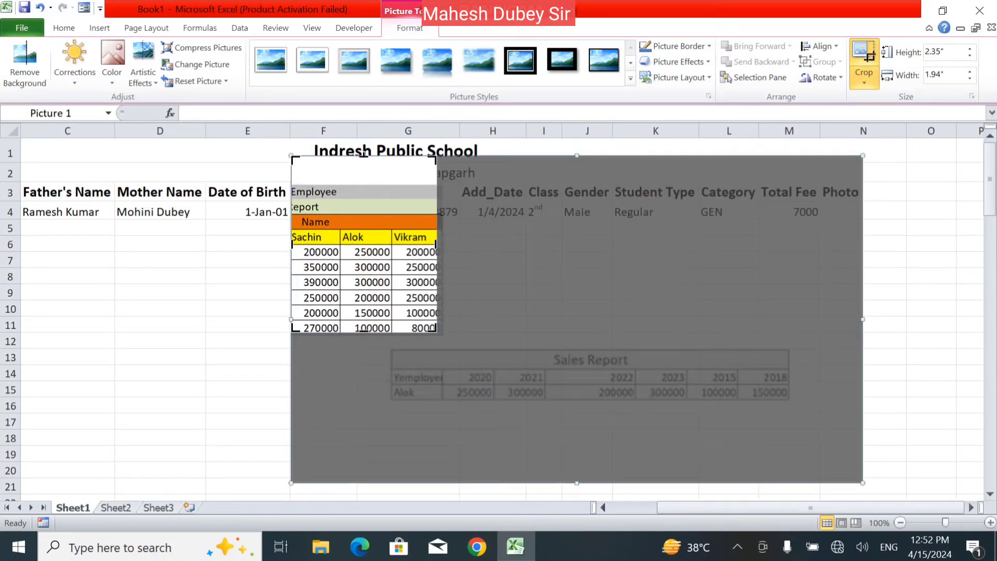
pyautogui.moveTo(364, 154); pyautogui.dragTo(373, 219)
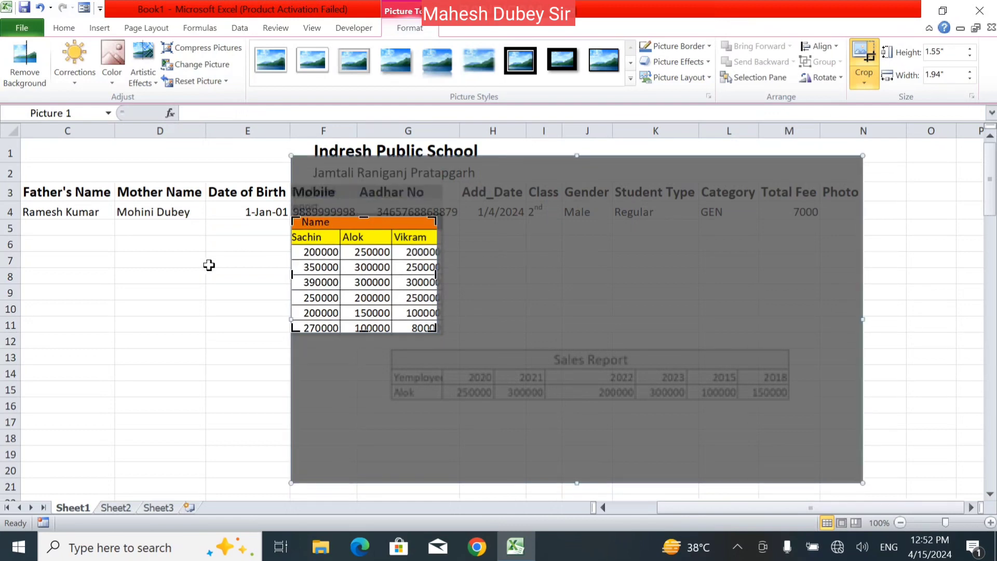
pyautogui.click(209, 266)
# - Shrink the cropped picture to about half size and place it in the Photo column at N4
pyautogui.moveTo(331, 256); pyautogui.dragTo(845, 249)
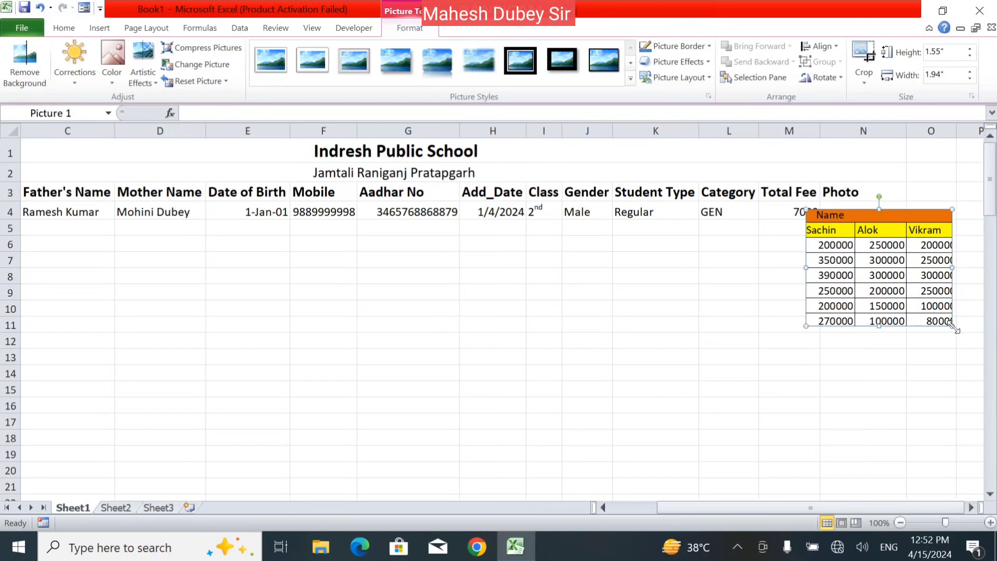
pyautogui.moveTo(953, 327); pyautogui.dragTo(850, 281)
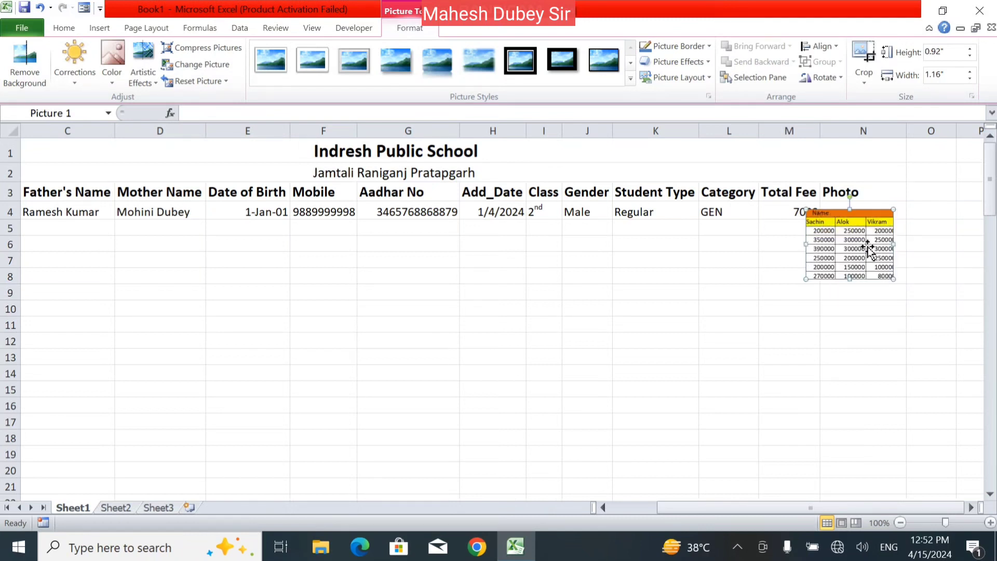
pyautogui.moveTo(868, 248)
pyautogui.mouseDown()
pyautogui.moveTo(895, 234)
pyautogui.moveTo(883, 241)
pyautogui.mouseUp()
pyautogui.click(712, 331)
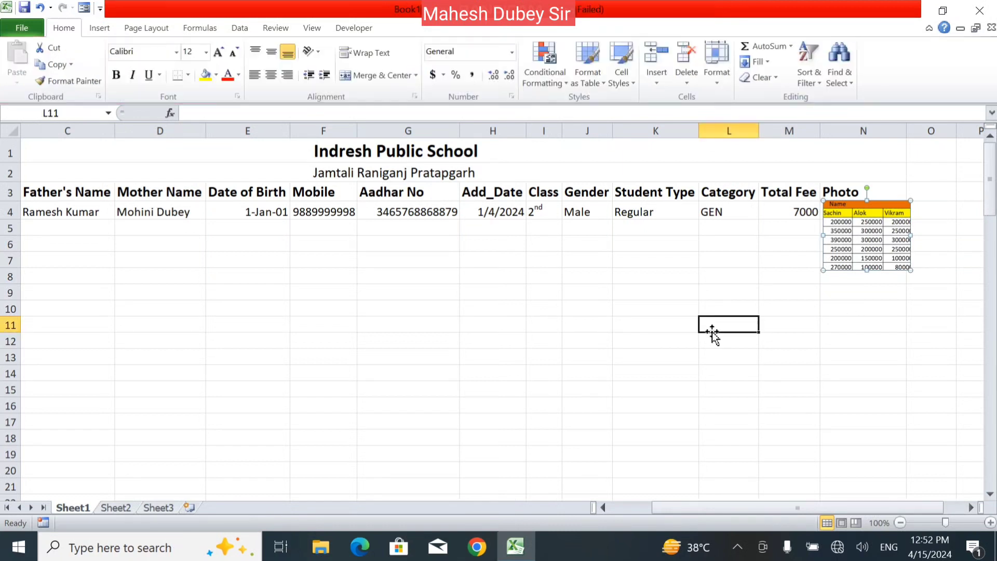
# - Scroll back left, select B5 for the second student, and zoom to 90%
pyautogui.click(787, 210)
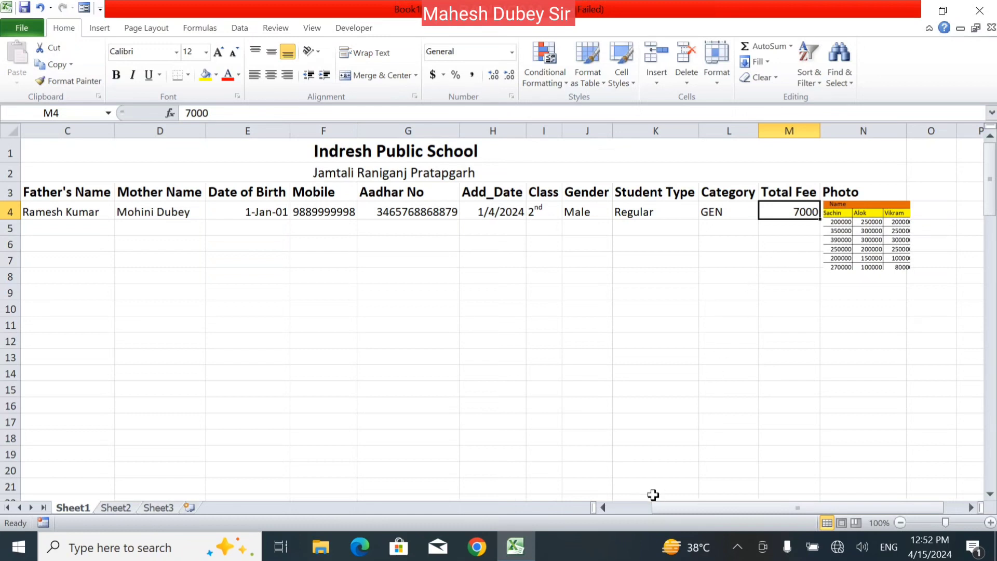
pyautogui.moveTo(656, 507); pyautogui.dragTo(605, 504)
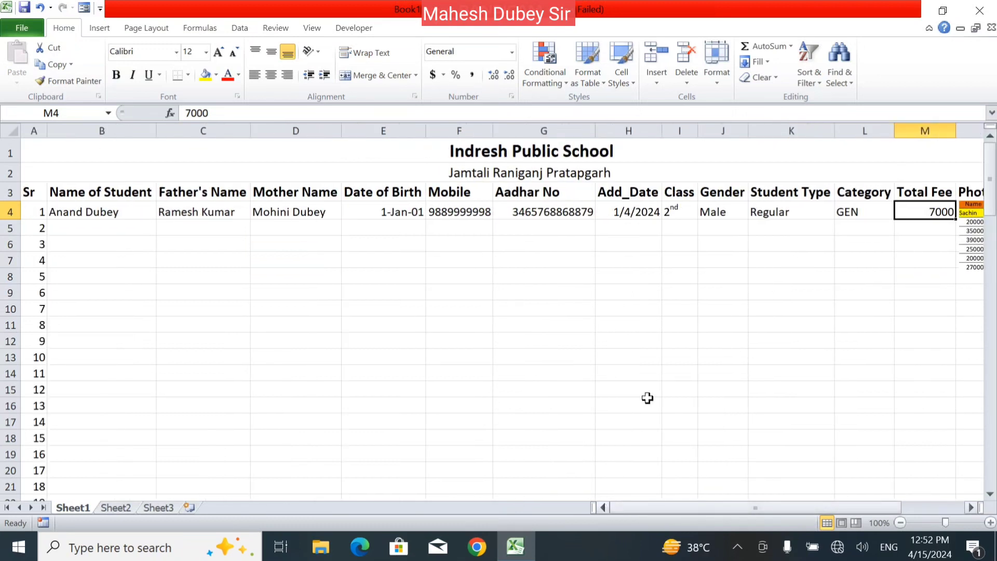
pyautogui.click(936, 226)
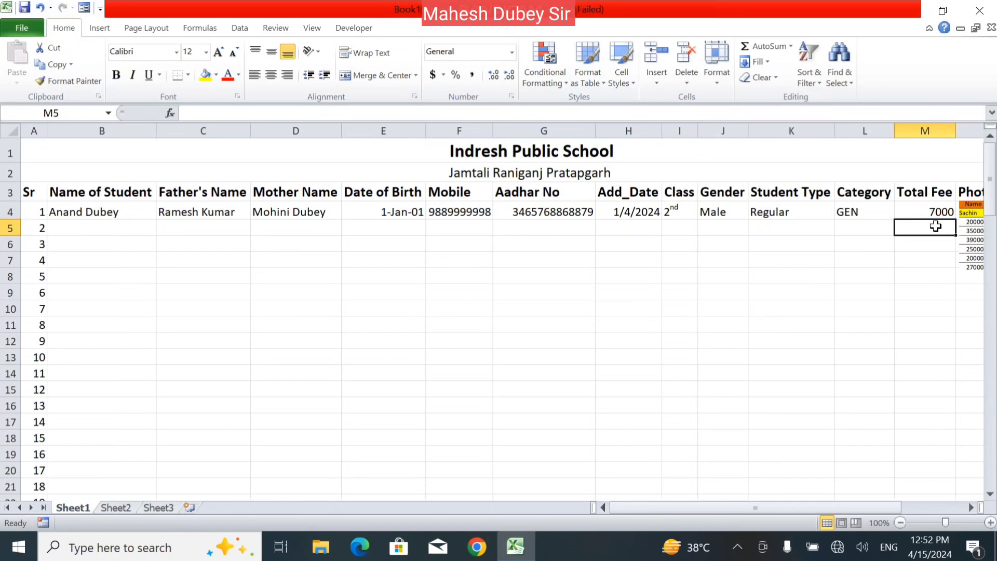
pyautogui.press('Left')
pyautogui.press('Left')
pyautogui.press('Left')
pyautogui.press('Left')
pyautogui.press('Left')
pyautogui.press('Left')
pyautogui.press('Left')
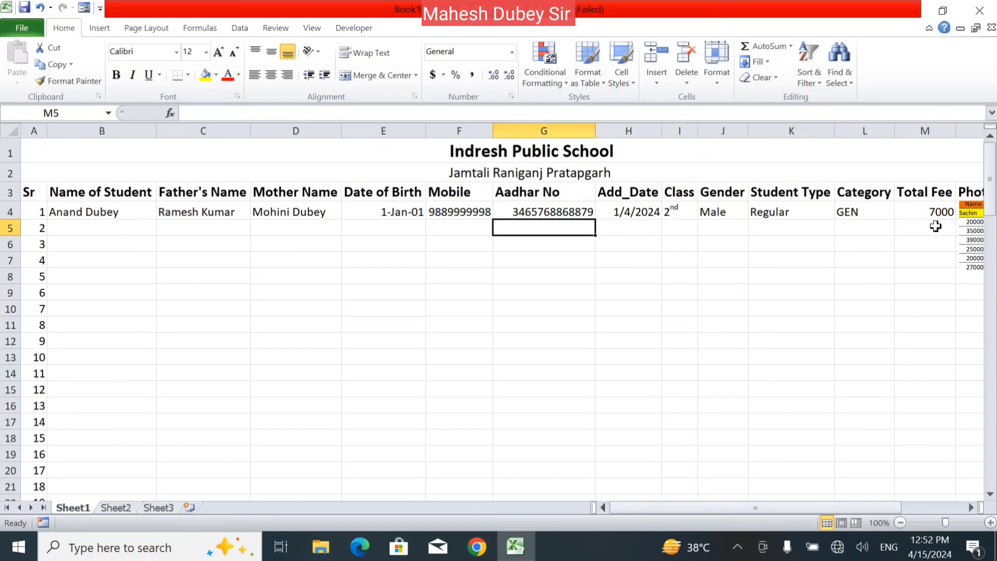
pyautogui.press('Left')
pyautogui.press('Left')
pyautogui.press('Left')
pyautogui.press('Left')
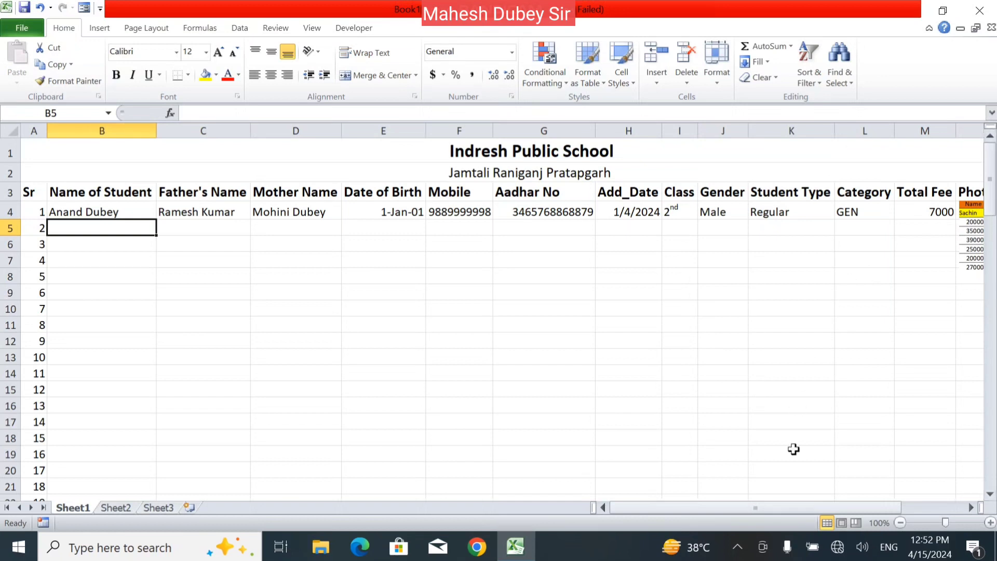
pyautogui.click(900, 524)
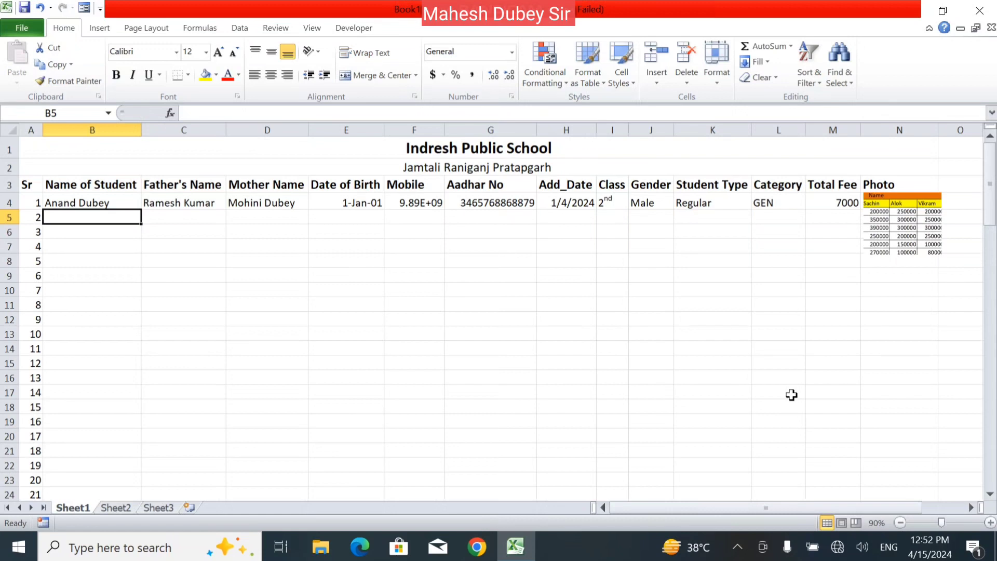